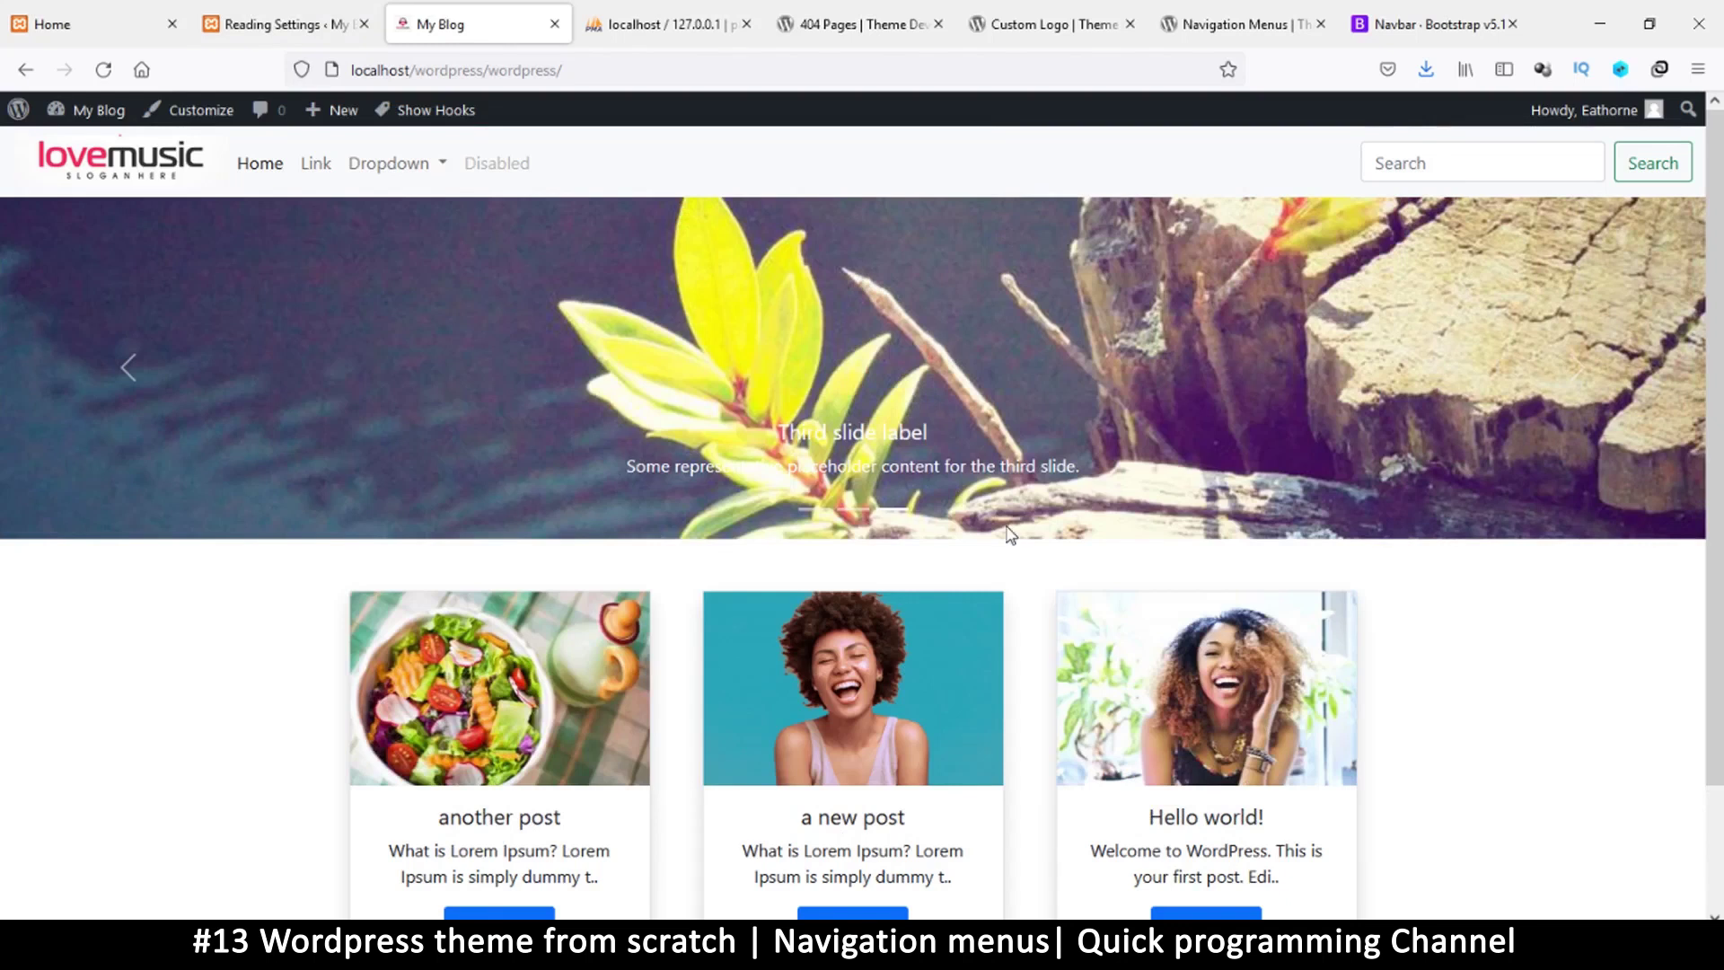
Go from Reading Settings to the Appearance > Menus admin page
{"action": "scroll", "coordinate": [1010, 535], "scroll_direction": "down", "scroll_amount": 3}
{"action": "scroll", "coordinate": [1006, 644], "scroll_direction": "up", "scroll_amount": 3}
{"action": "scroll", "coordinate": [1010, 644], "scroll_direction": "down", "scroll_amount": 3}
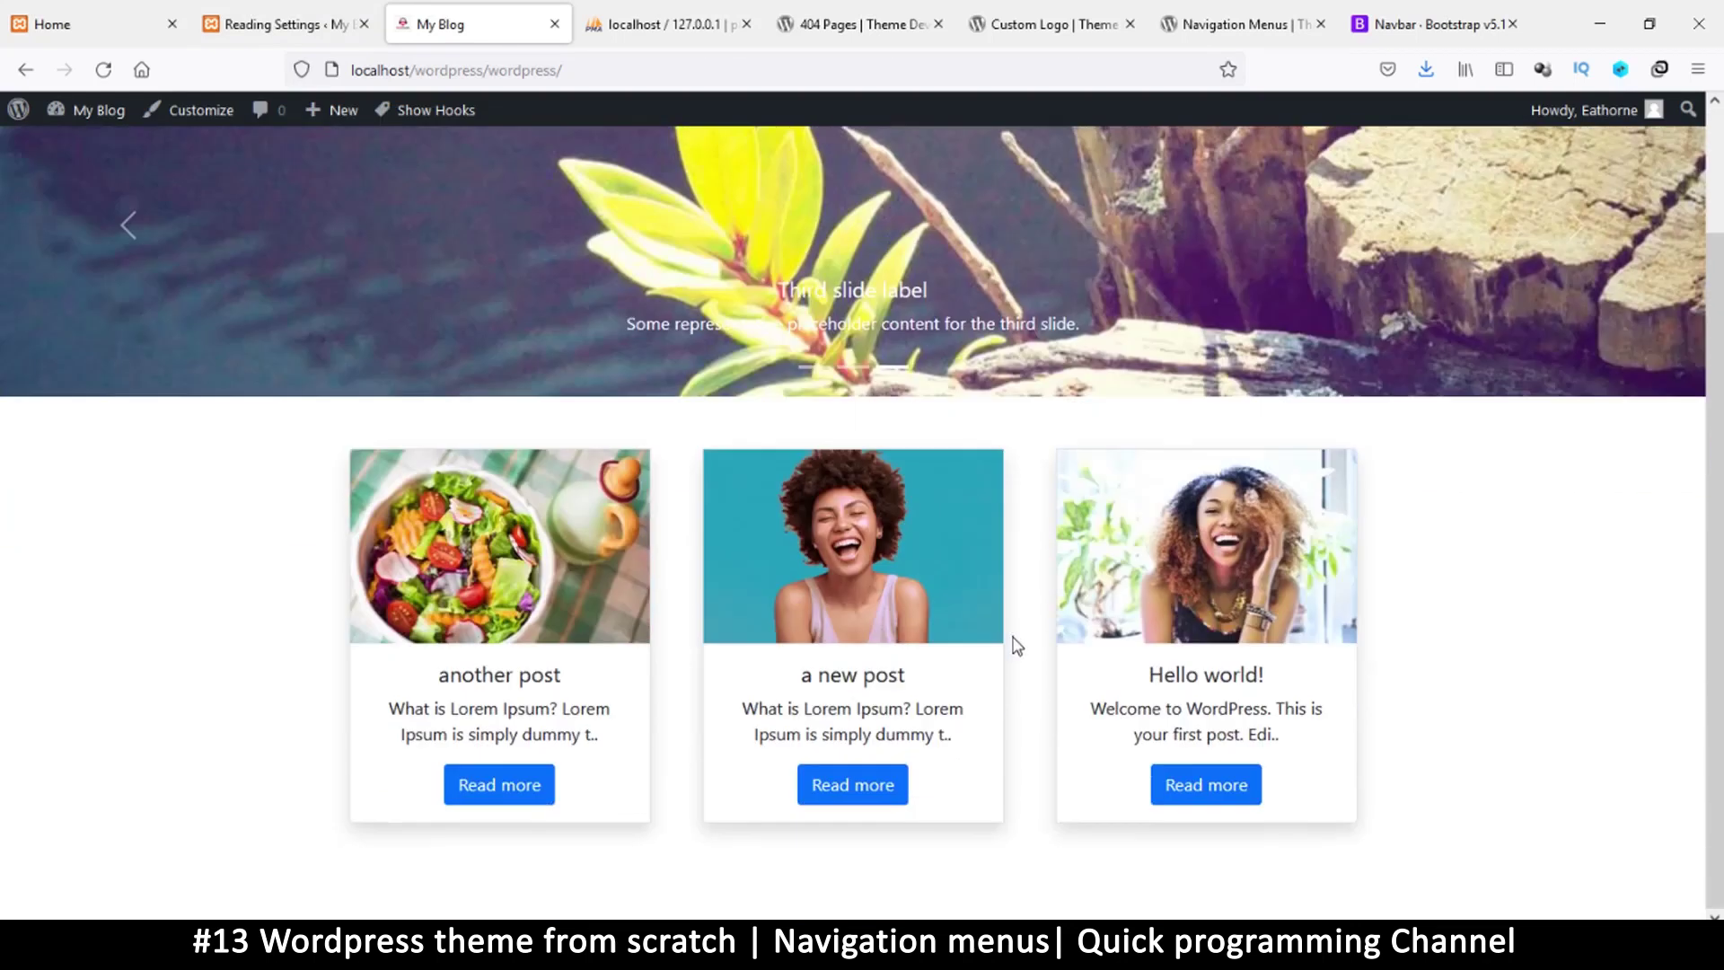
{"action": "scroll", "coordinate": [1040, 669], "scroll_direction": "up", "scroll_amount": 3}
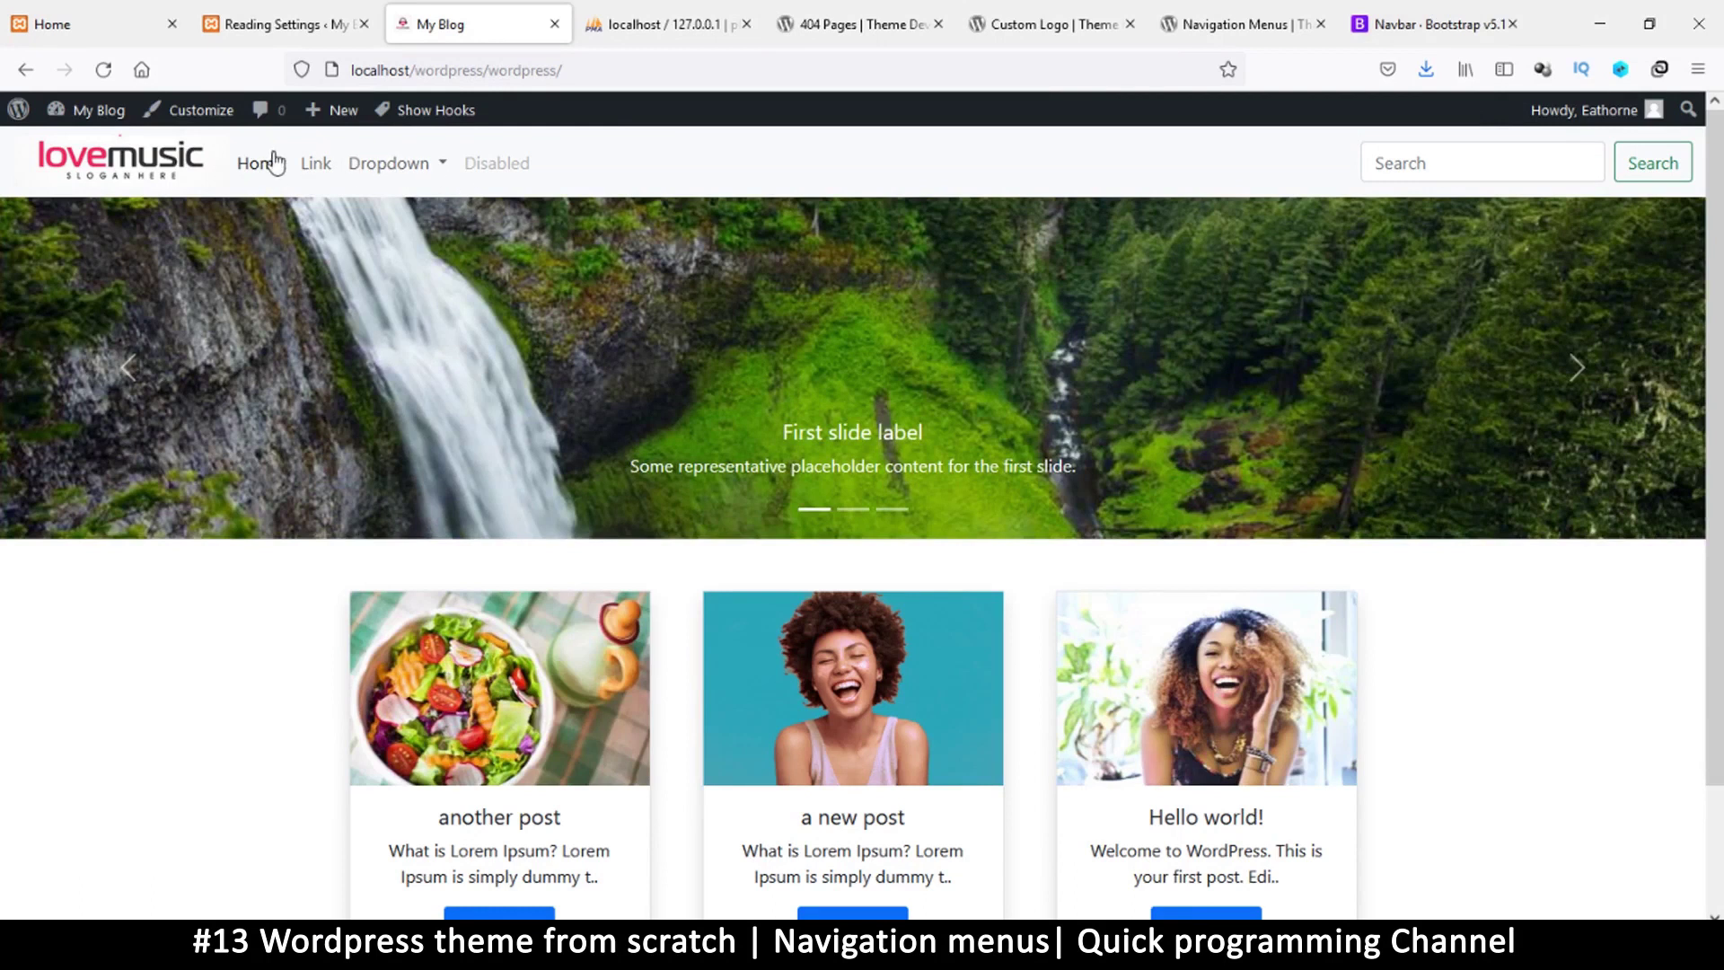
{"action": "scroll", "coordinate": [760, 334], "scroll_direction": "down", "scroll_amount": 2}
{"action": "scroll", "coordinate": [756, 386], "scroll_direction": "up", "scroll_amount": 2}
{"action": "scroll", "coordinate": [880, 482], "scroll_direction": "down", "scroll_amount": 2}
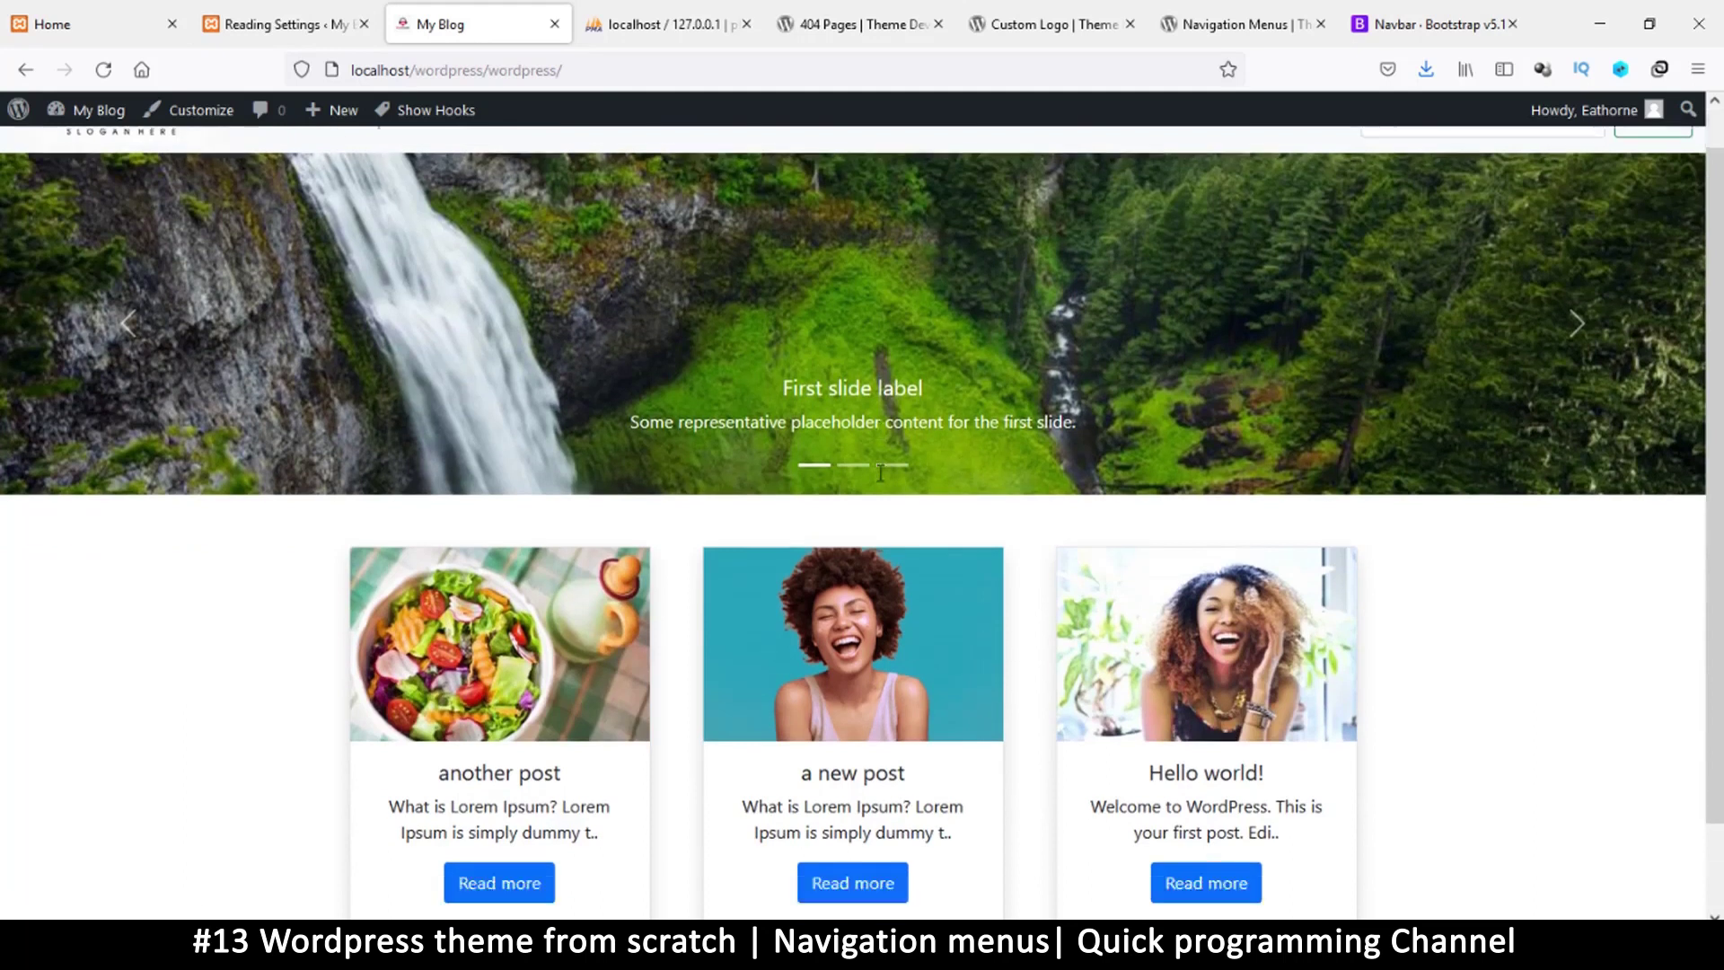
{"action": "scroll", "coordinate": [879, 480], "scroll_direction": "up", "scroll_amount": 2}
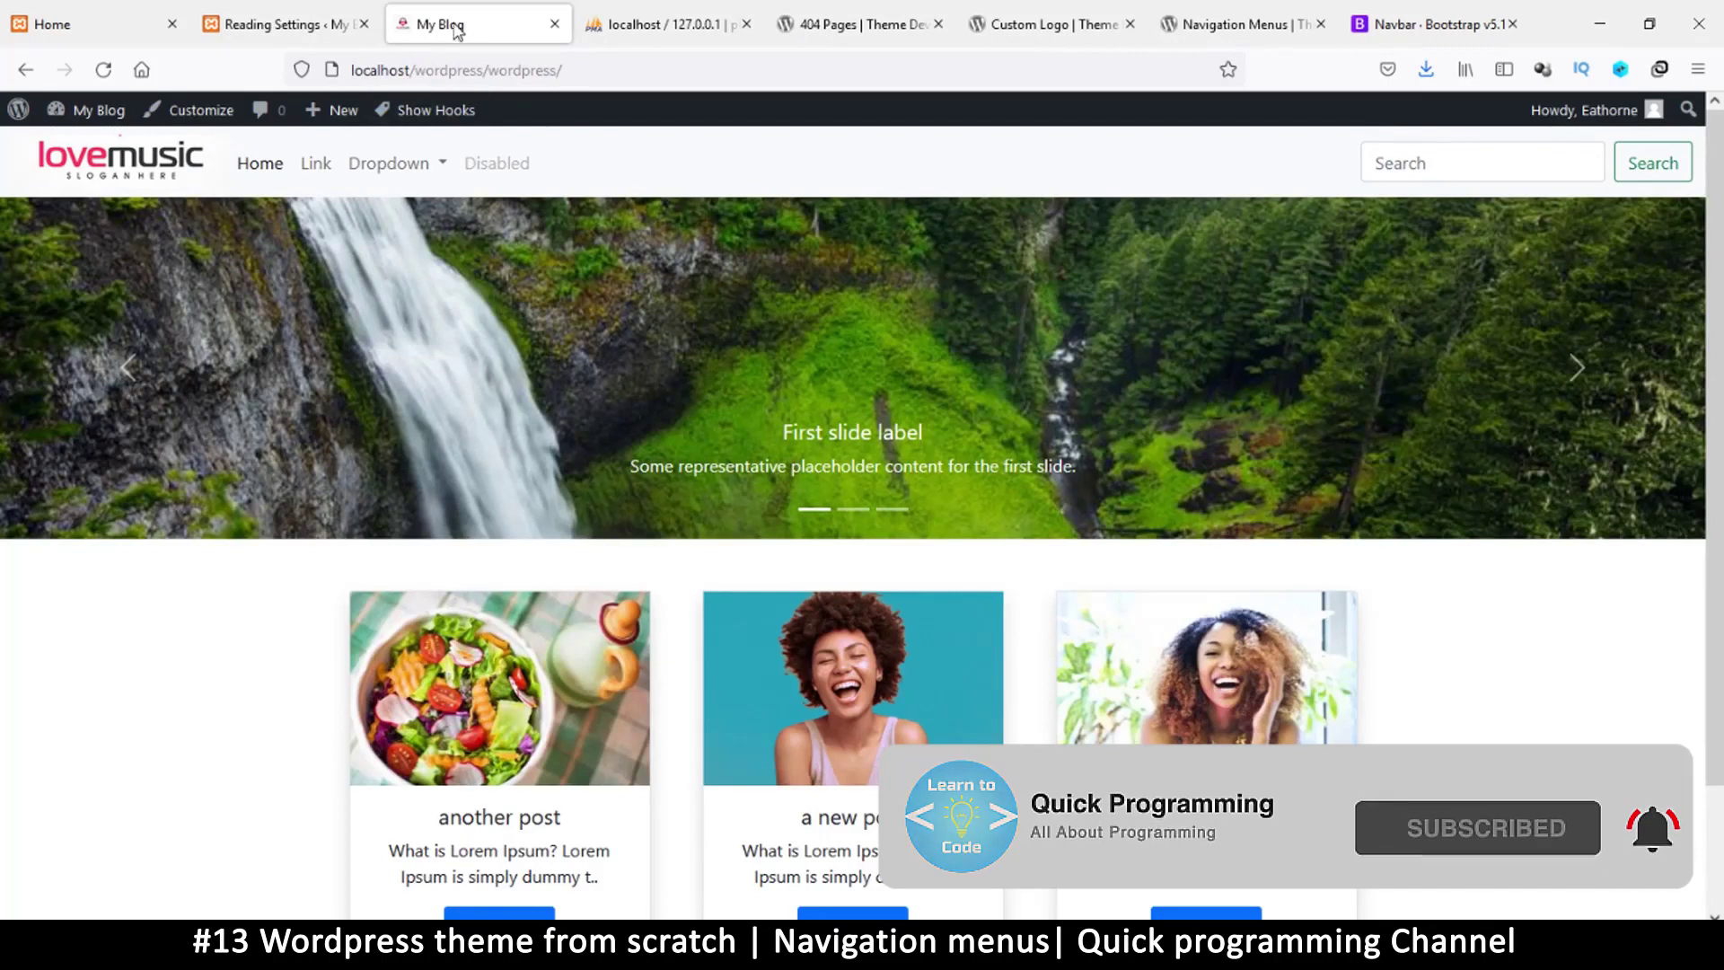
{"action": "left_click", "coordinate": [268, 23]}
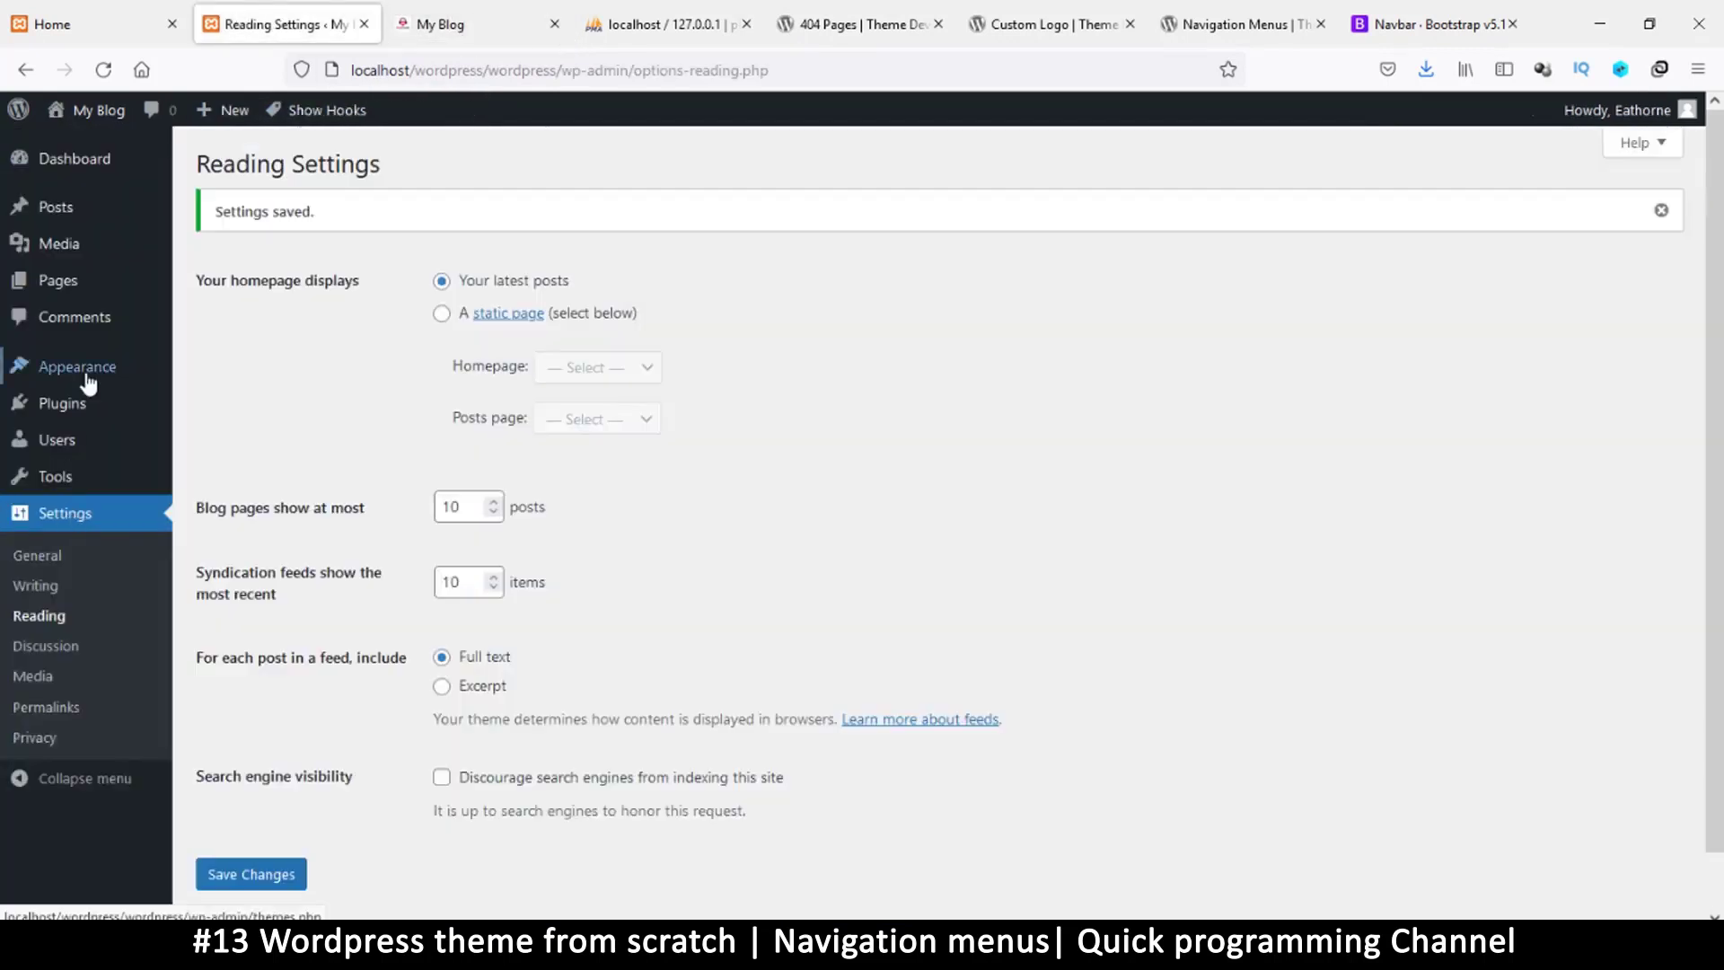
{"action": "mouse_move", "coordinate": [87, 378]}
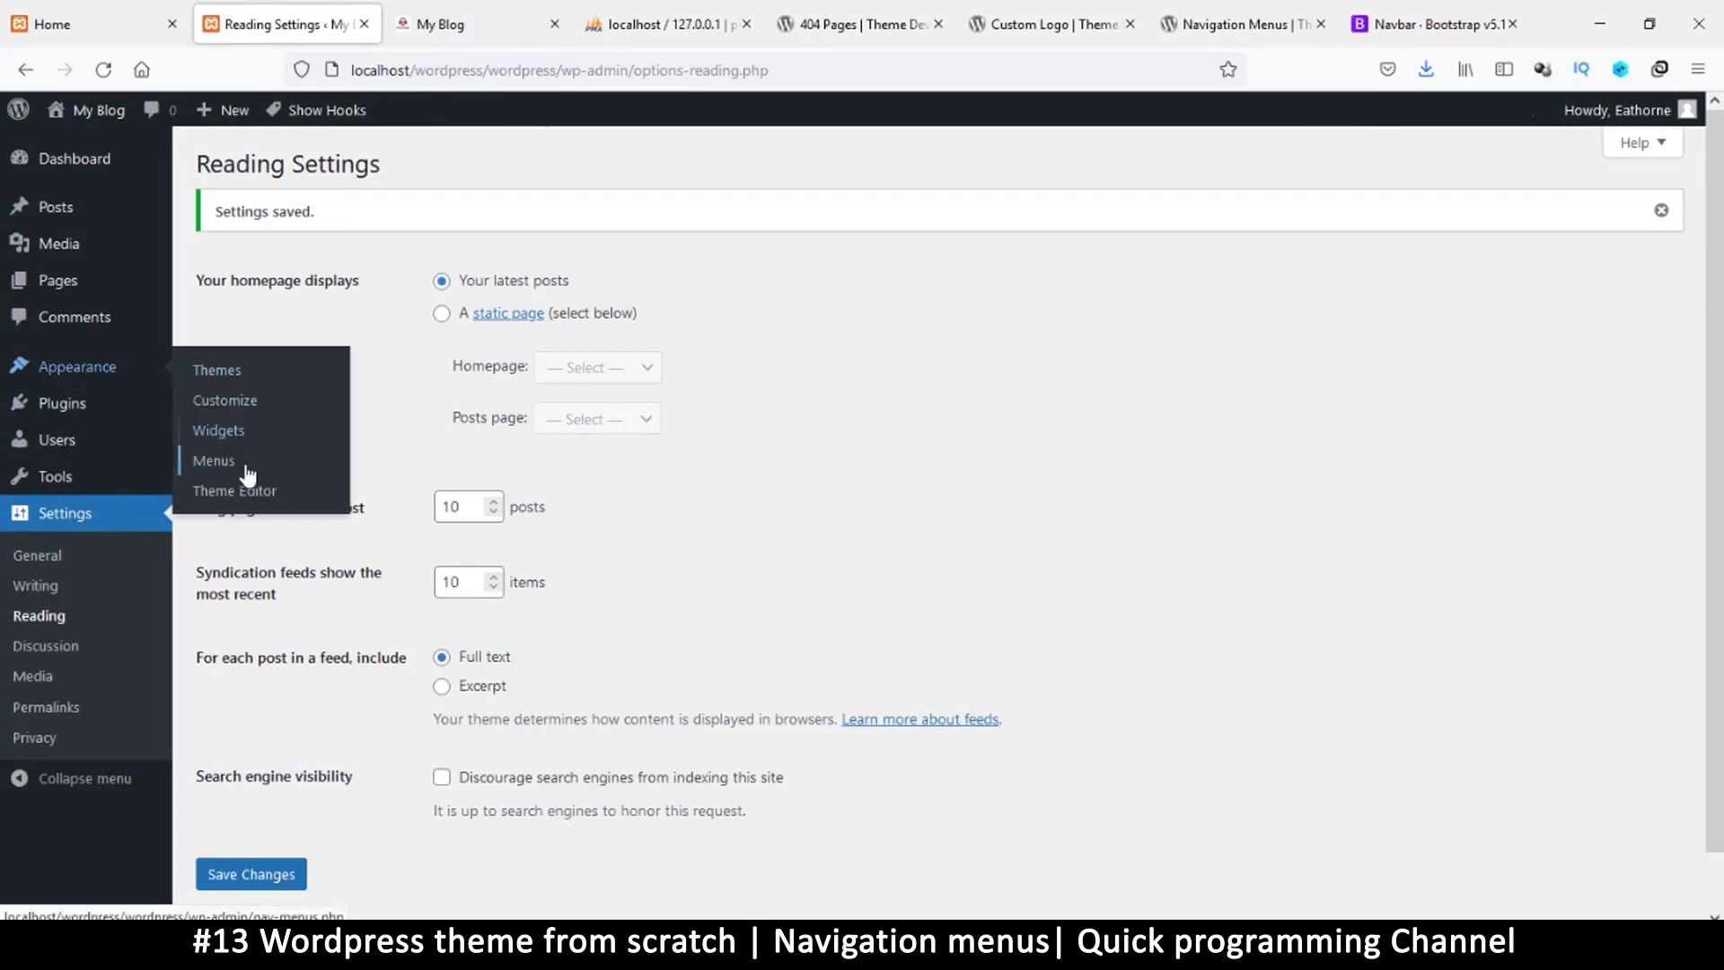
{"action": "left_click", "coordinate": [215, 464]}
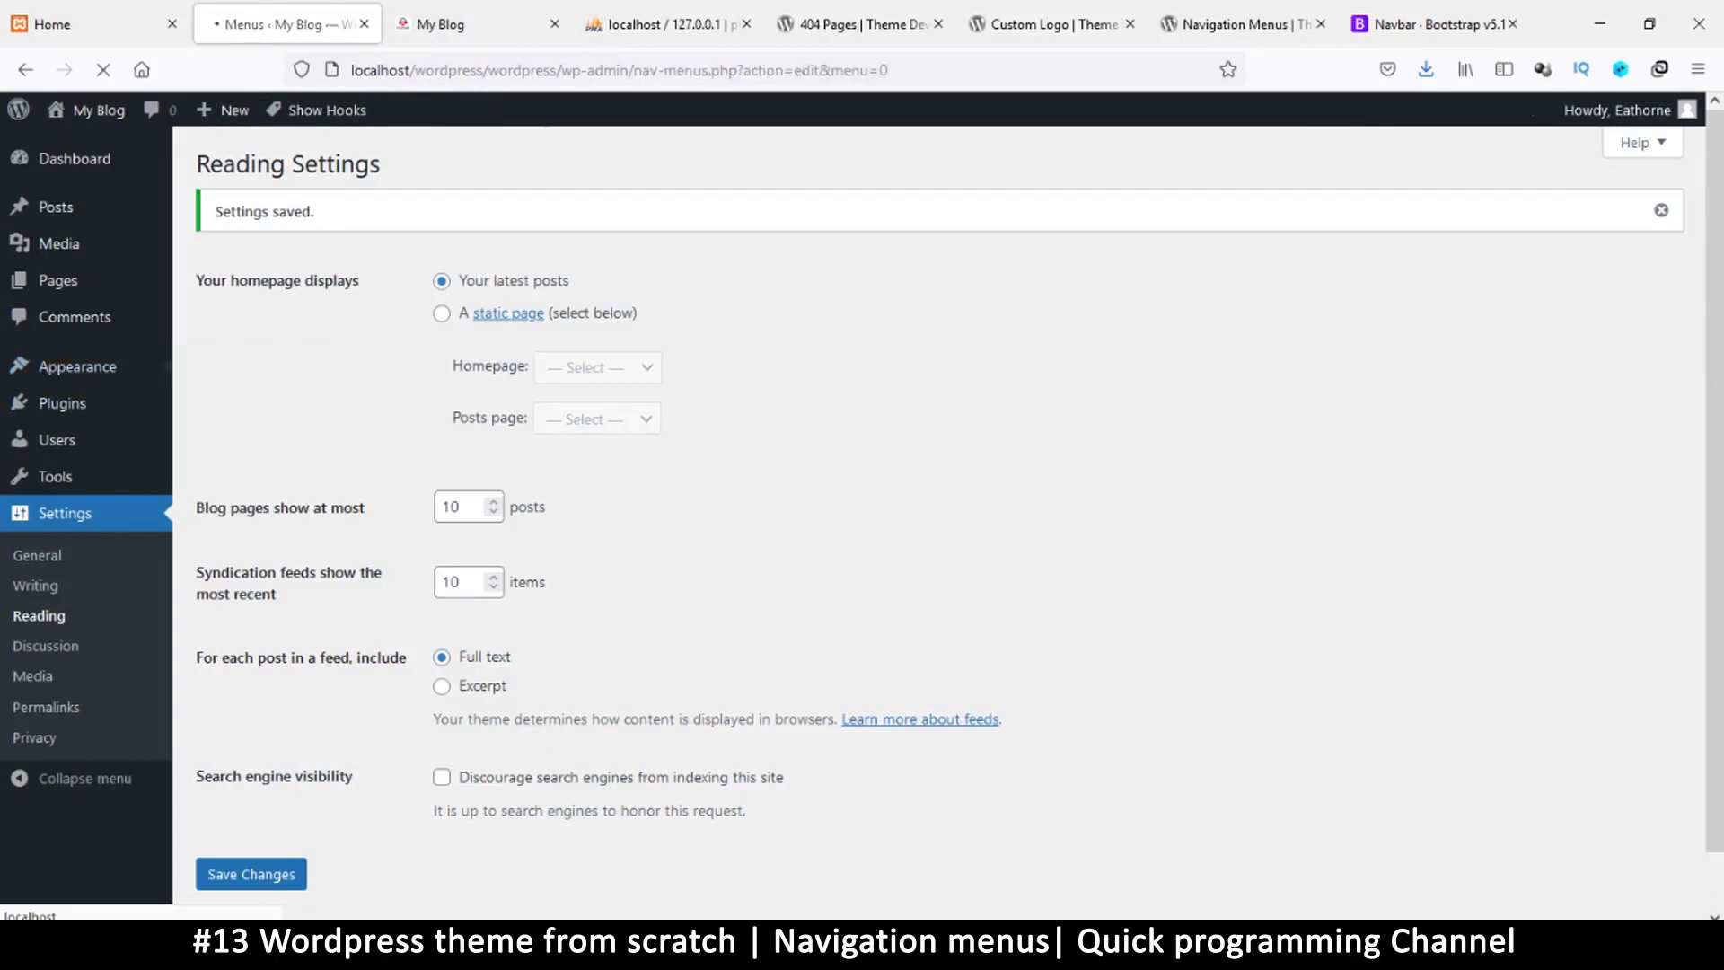
Bring up functions.php in Sublime Text, enlarge the code and select add_theme_support('menus')
{"action": "key", "text": "alt+Tab"}
{"action": "key", "text": "ctrl+plus"}
{"action": "key", "text": "ctrl+plus"}
{"action": "key", "text": "ctrl+plus"}
{"action": "scroll", "coordinate": [683, 359], "scroll_direction": "up", "scroll_amount": 3}
{"action": "left_click_drag", "start_coordinate": [770, 485], "coordinate": [358, 476]}
Check the add_theme_support('menus') line 13, then return to the Firefox 'Menus ‹ My Blog' page
{"action": "left_click", "coordinate": [369, 475]}
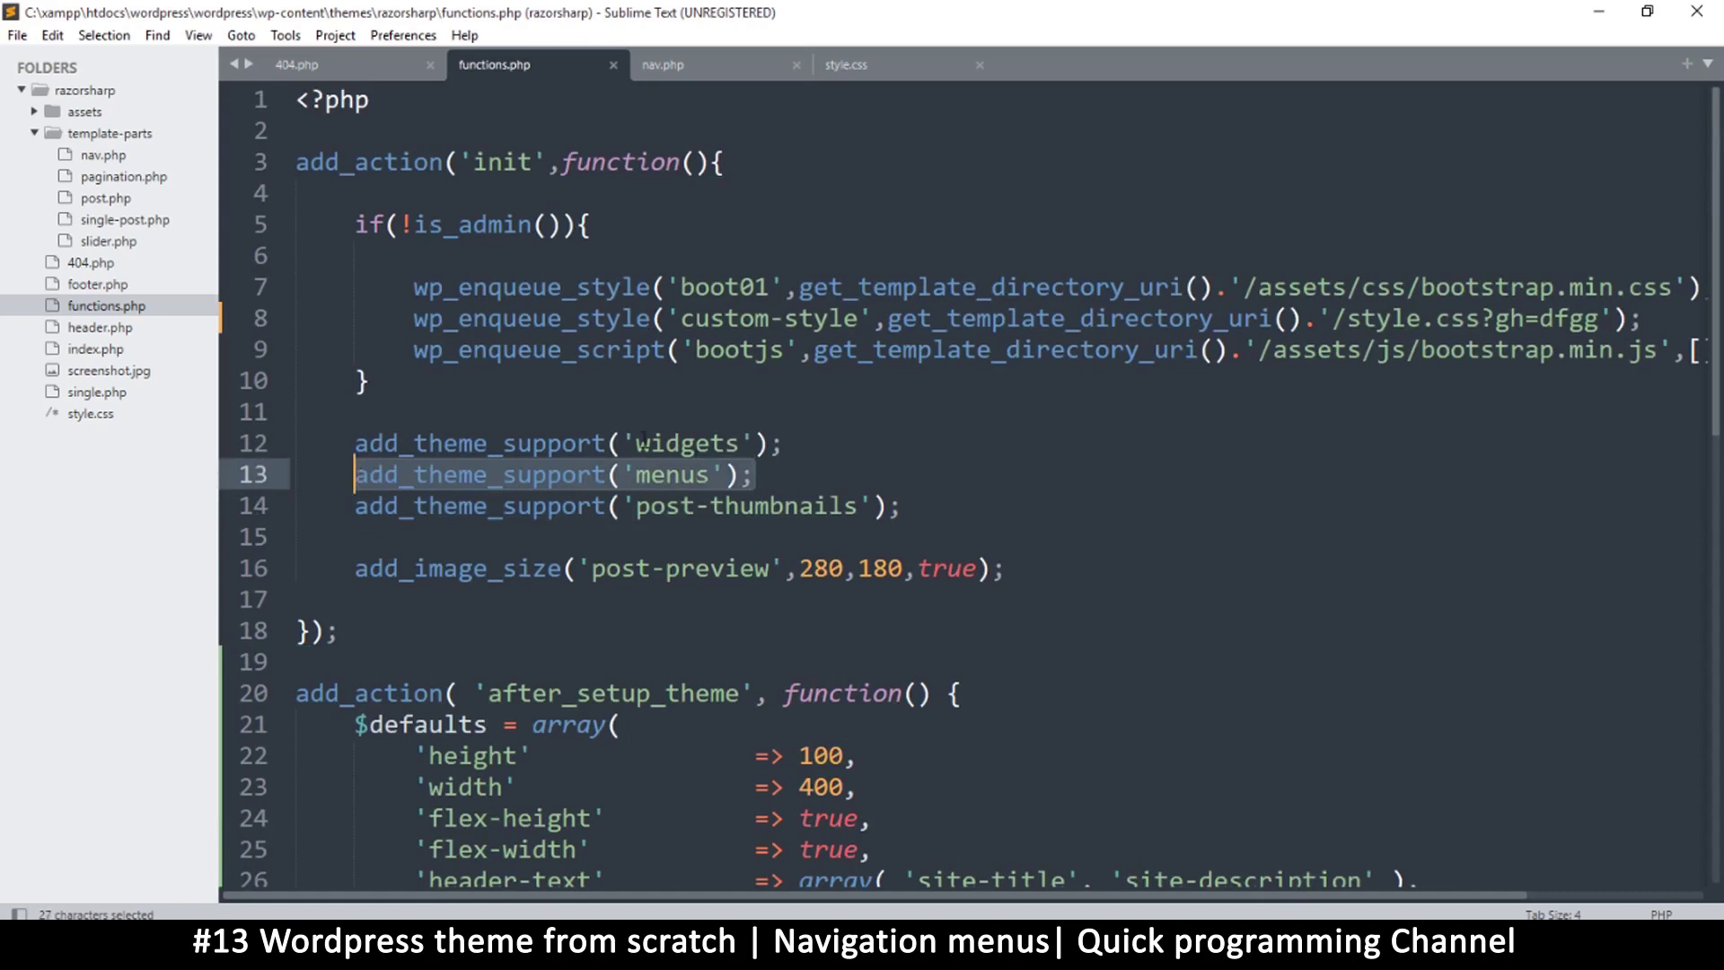
{"action": "left_click", "coordinate": [651, 474]}
{"action": "mouse_move", "coordinate": [815, 906]}
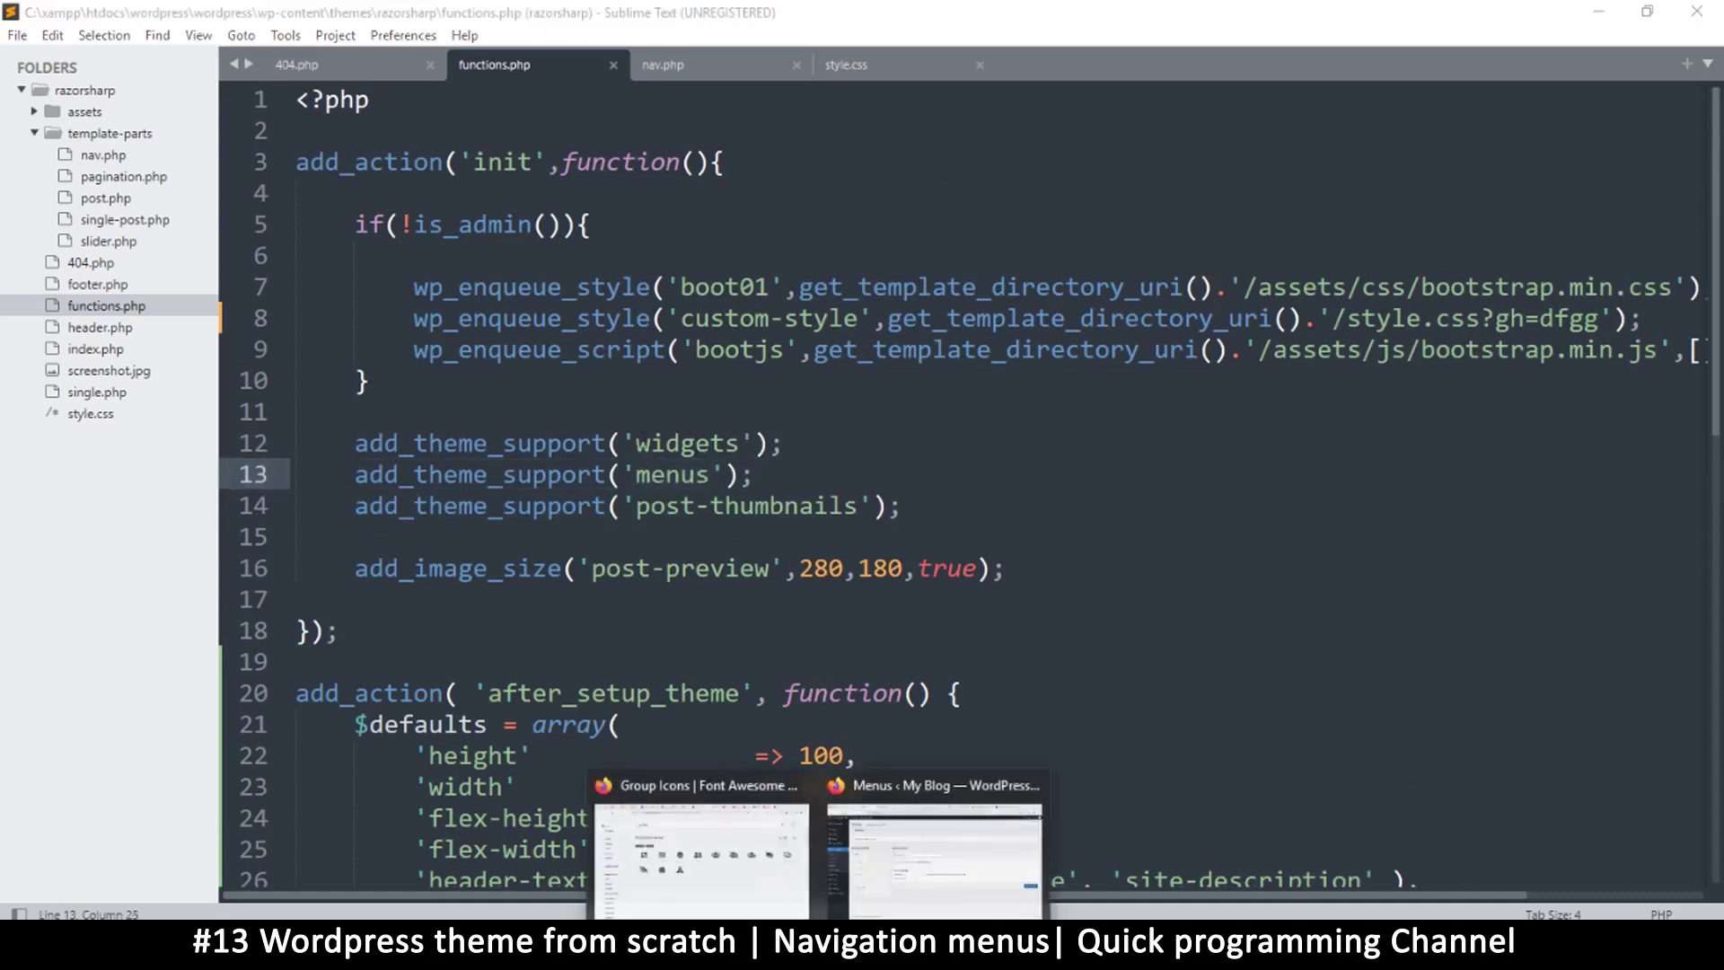
{"action": "left_click", "coordinate": [891, 862]}
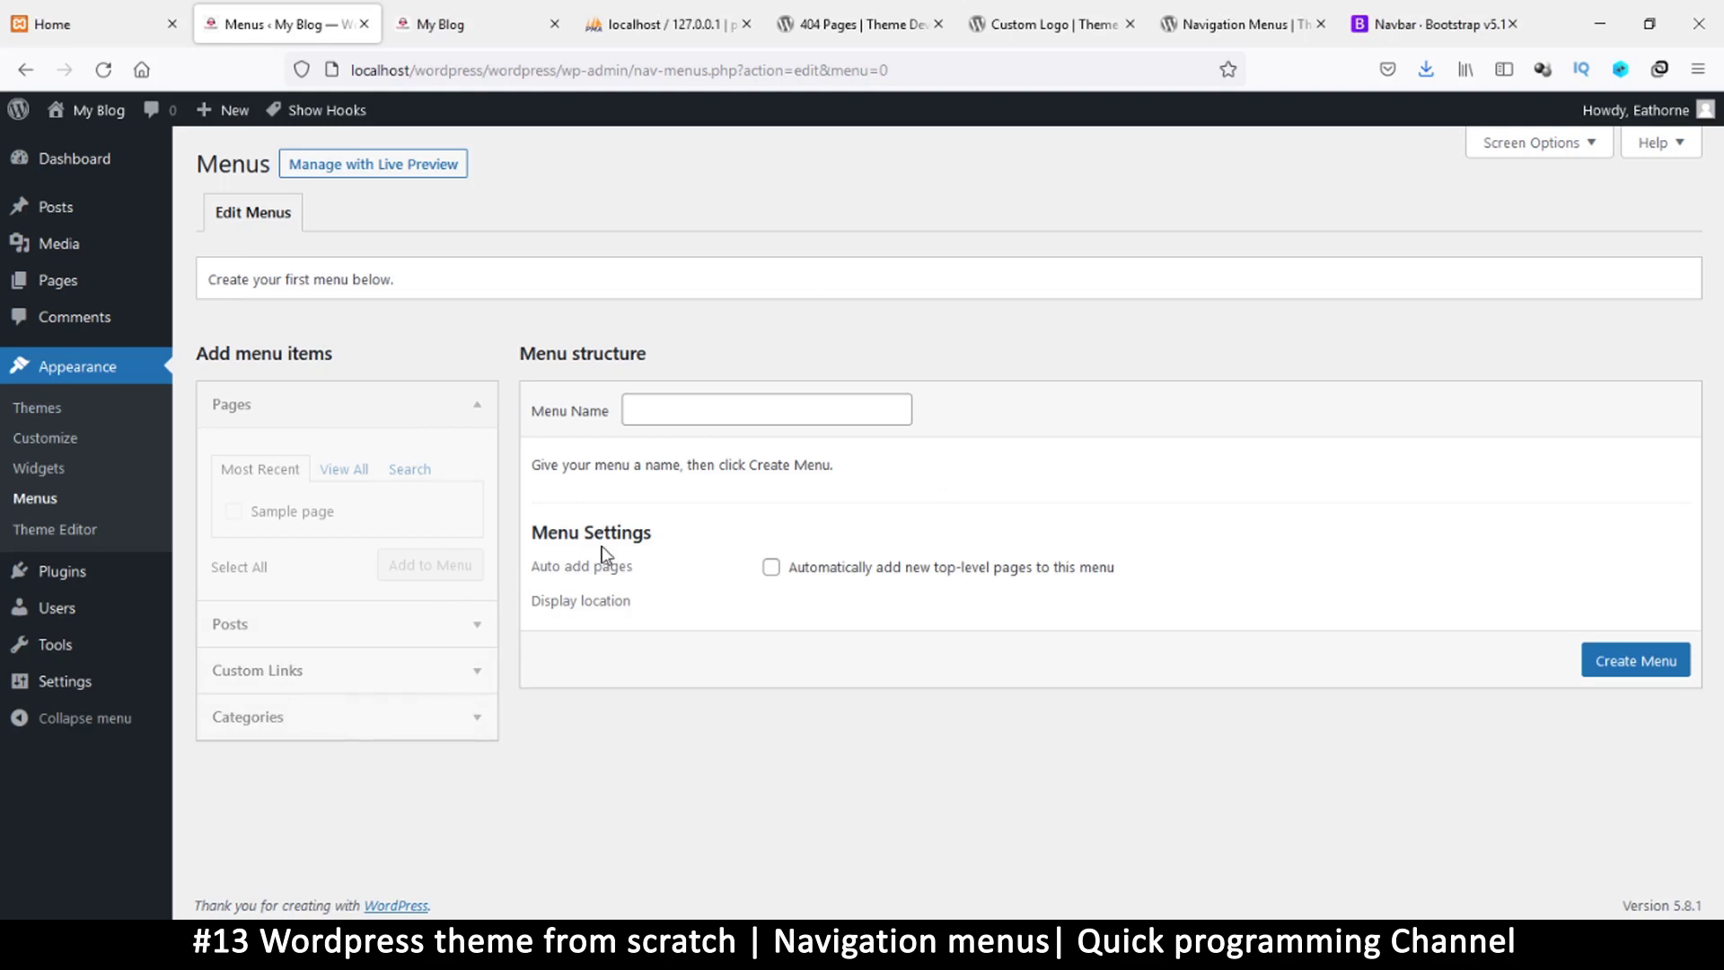
Name the menu 'Main Nav Menu' by inserting 'Nav' into the suggested 'Main Menu', then view the site
{"action": "left_click", "coordinate": [700, 410]}
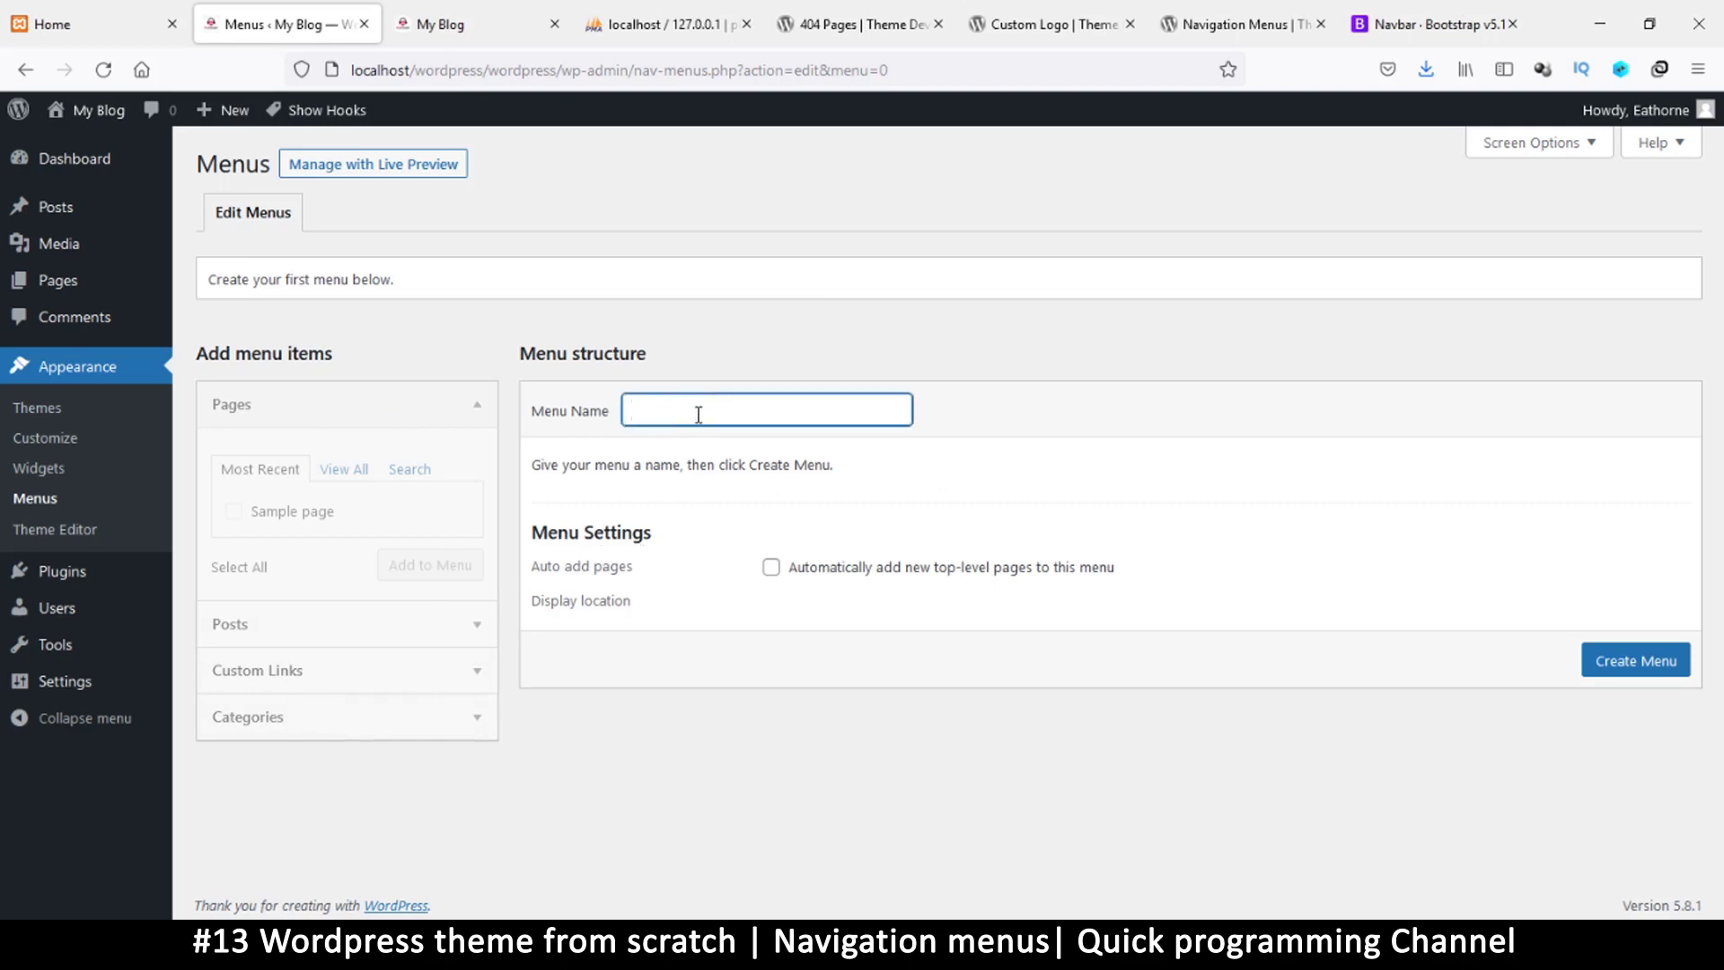
{"action": "type", "text": "ma"}
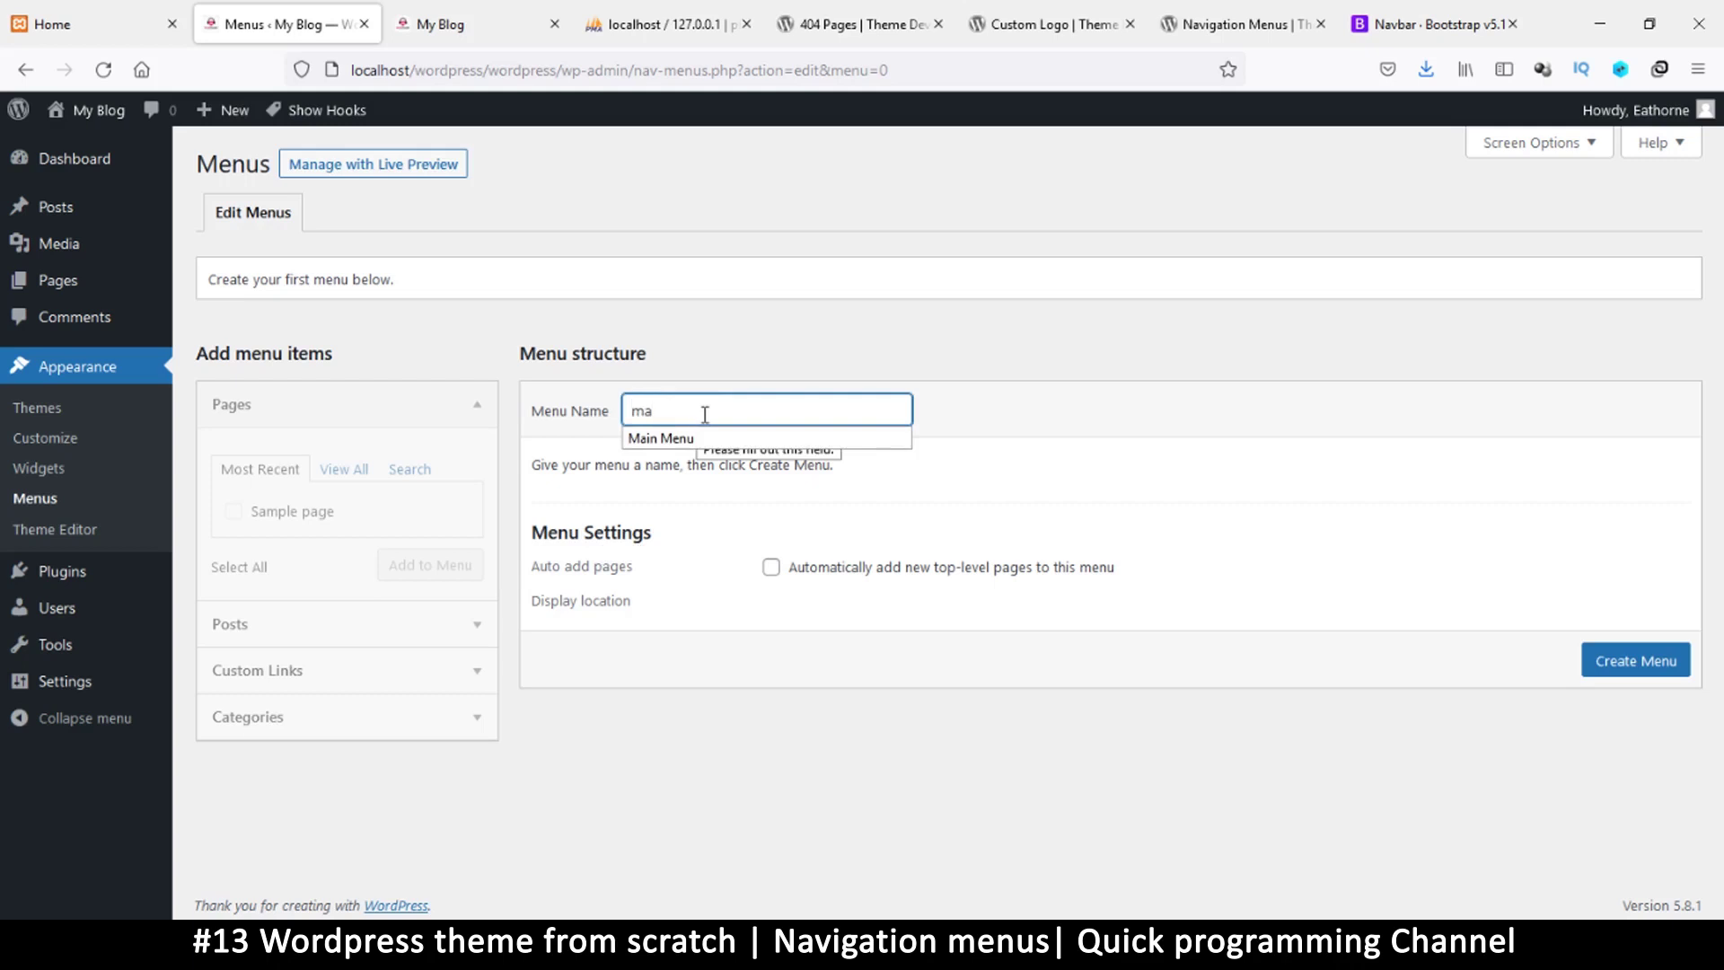
{"action": "left_click", "coordinate": [739, 440]}
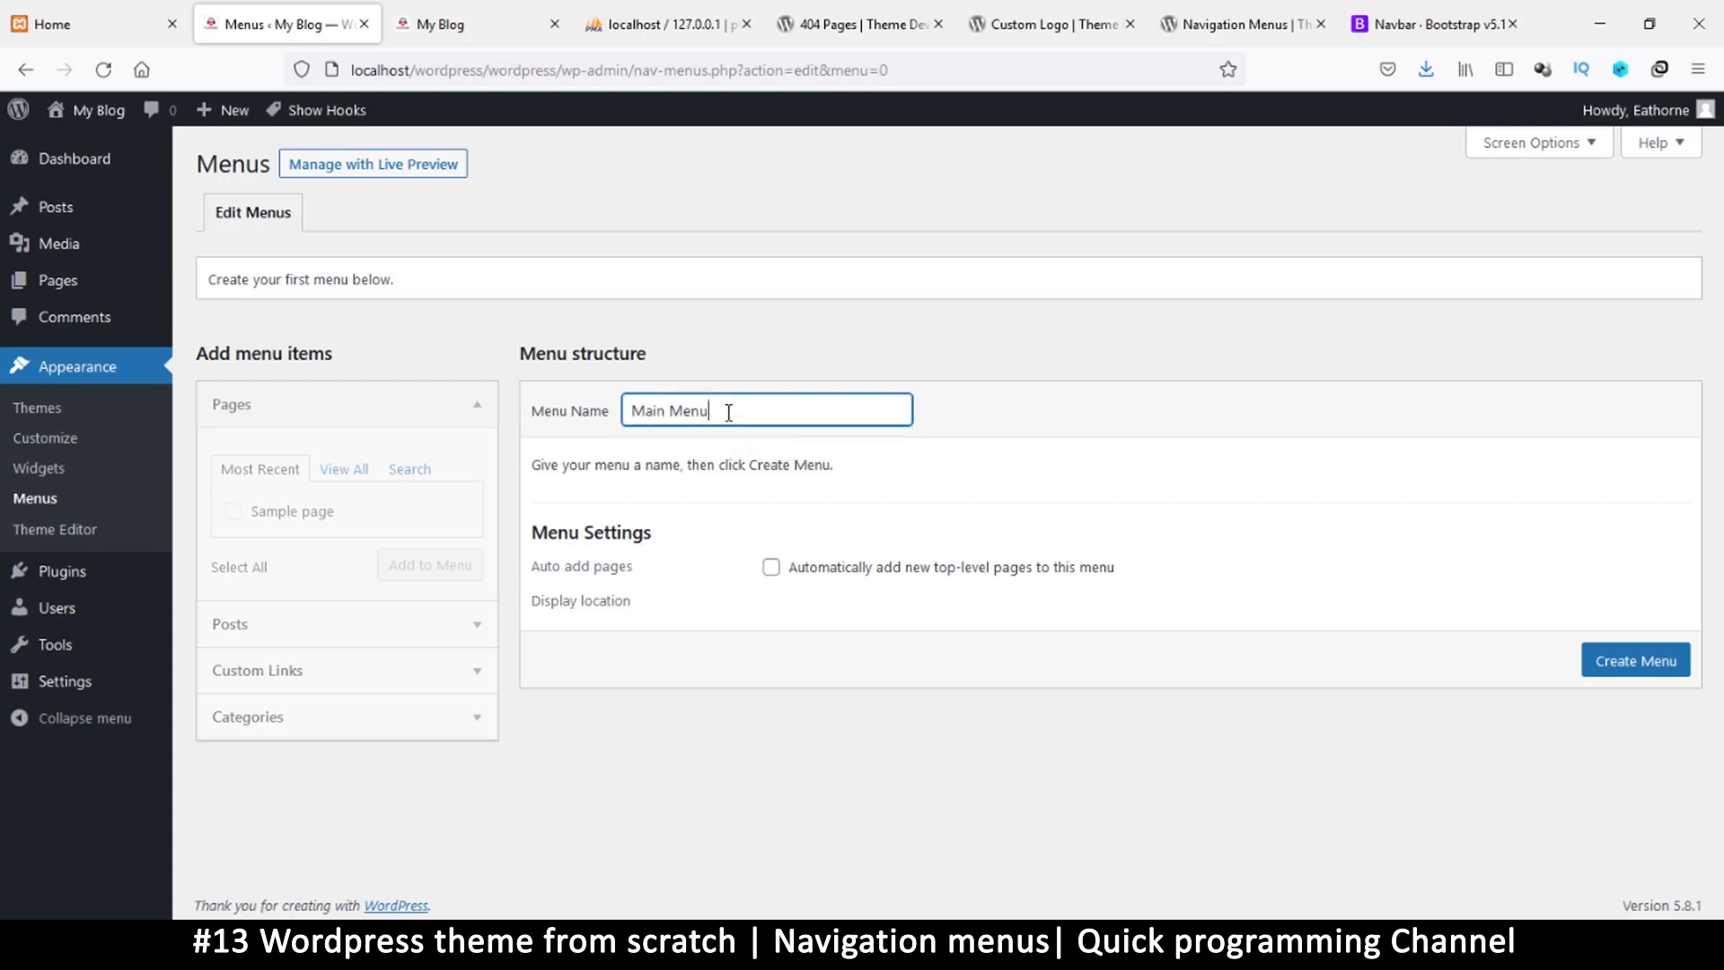
{"action": "left_click", "coordinate": [556, 404]}
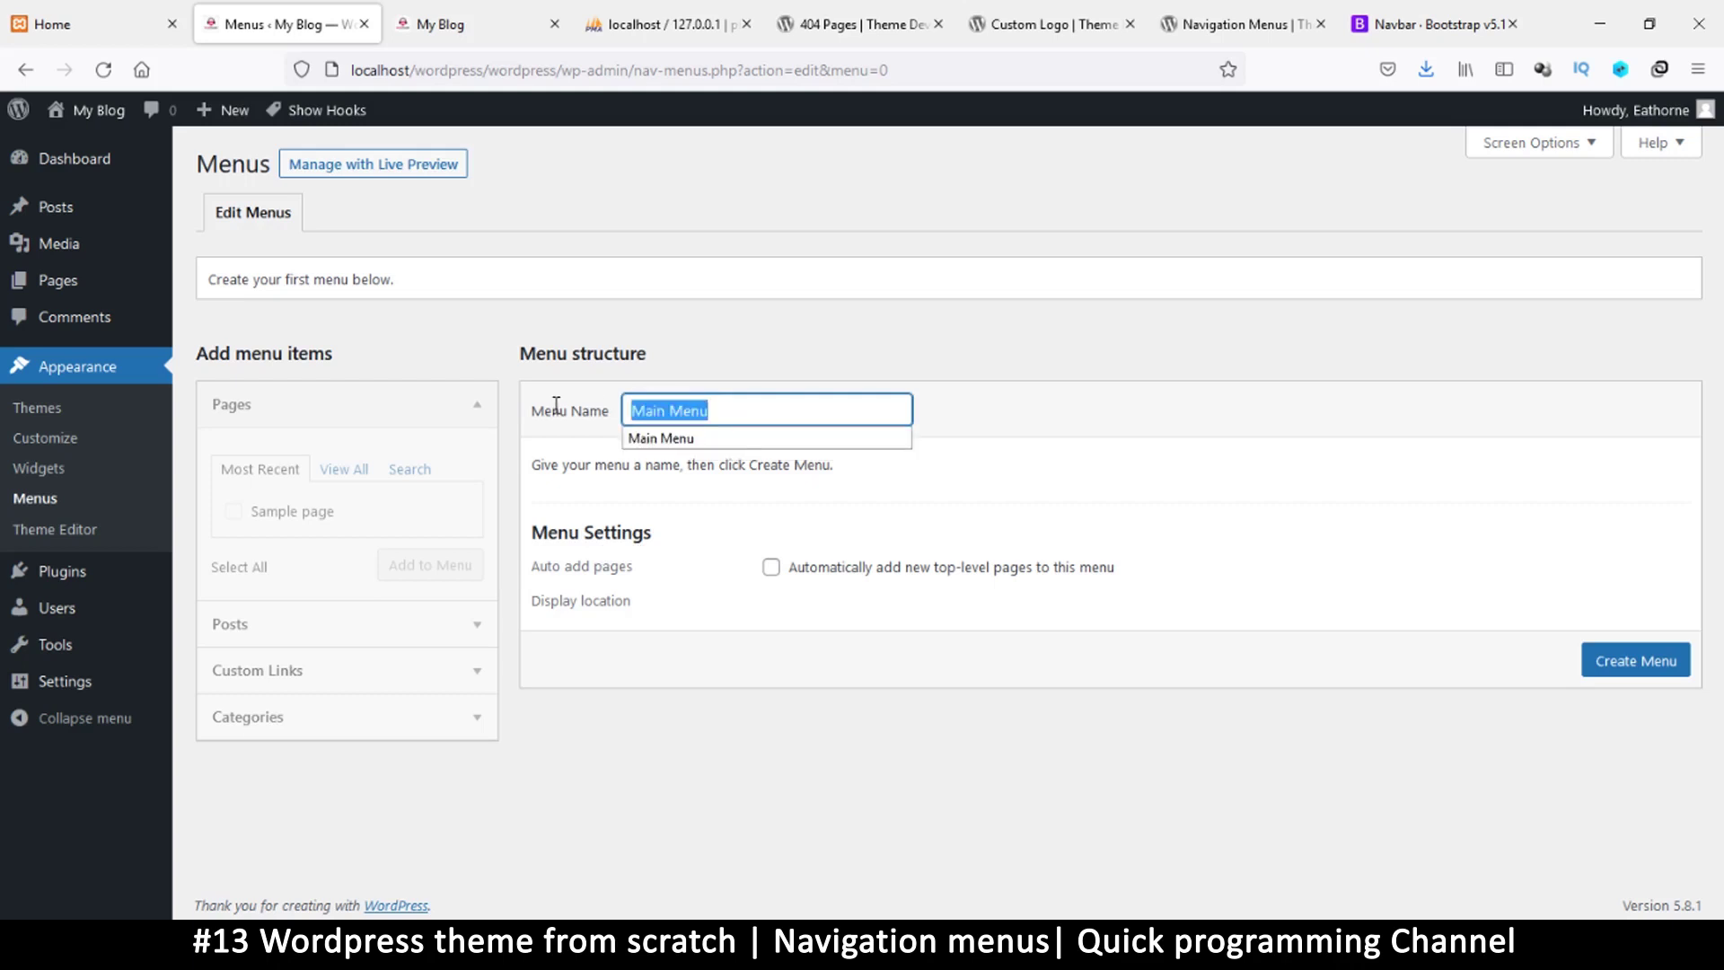
{"action": "left_click", "coordinate": [674, 410]}
{"action": "type", "text": "Nav"}
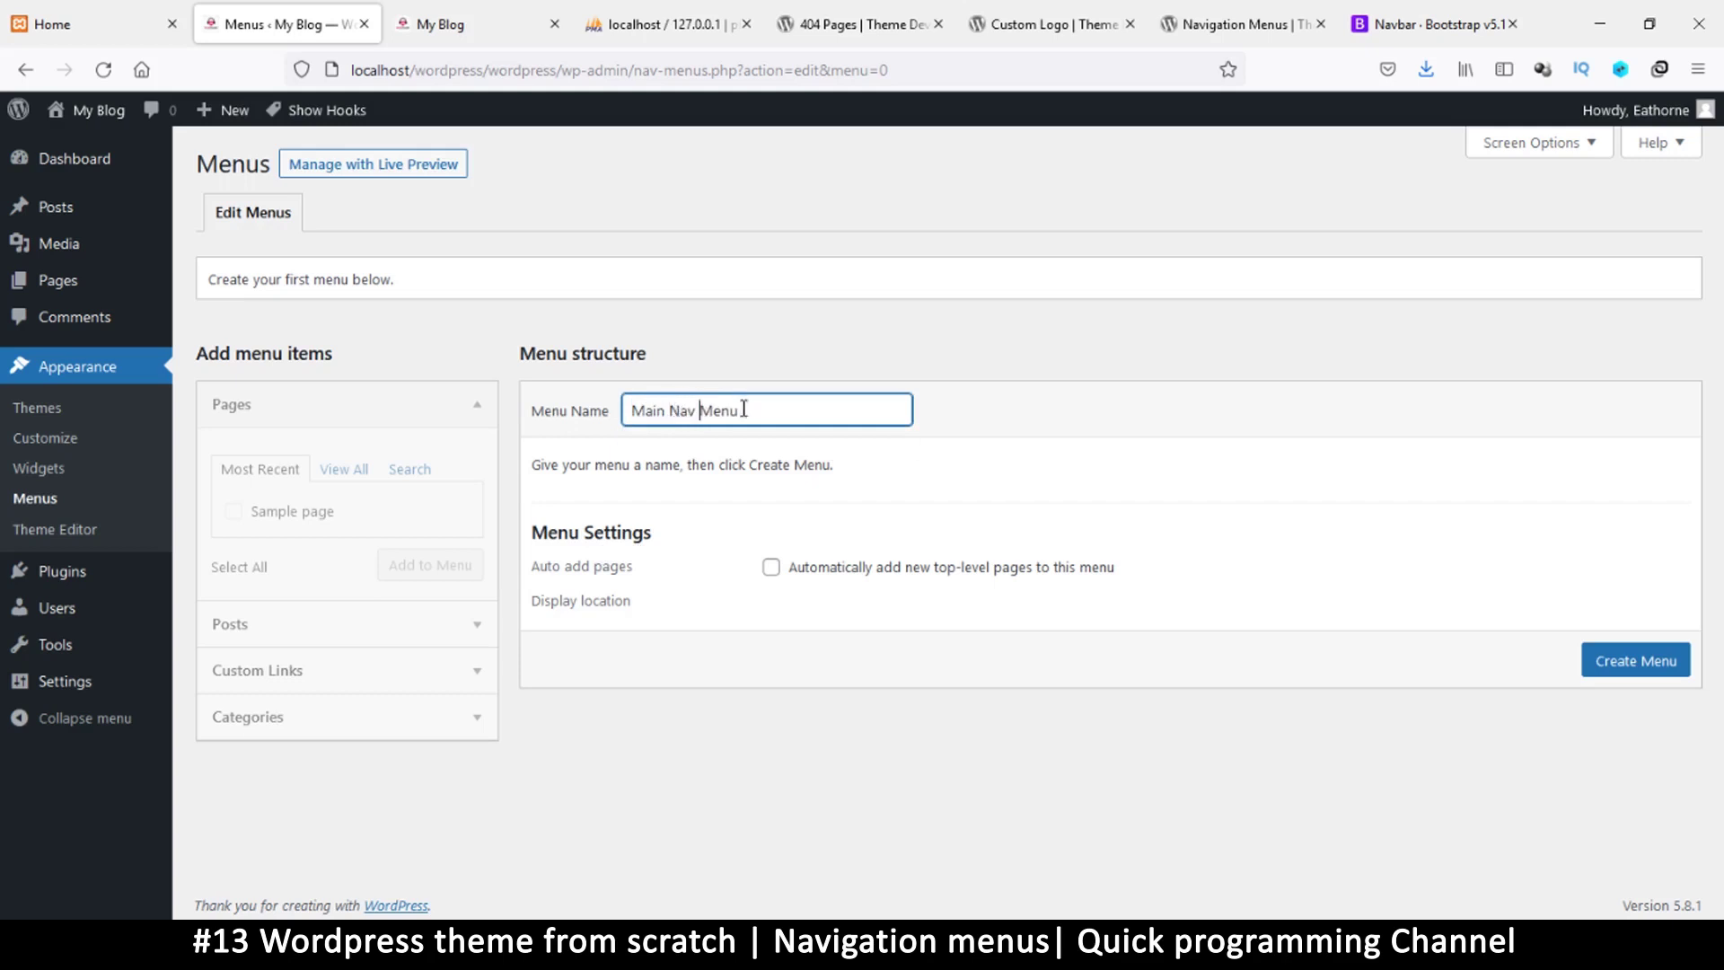
{"action": "left_click_drag", "start_coordinate": [781, 411], "coordinate": [526, 404]}
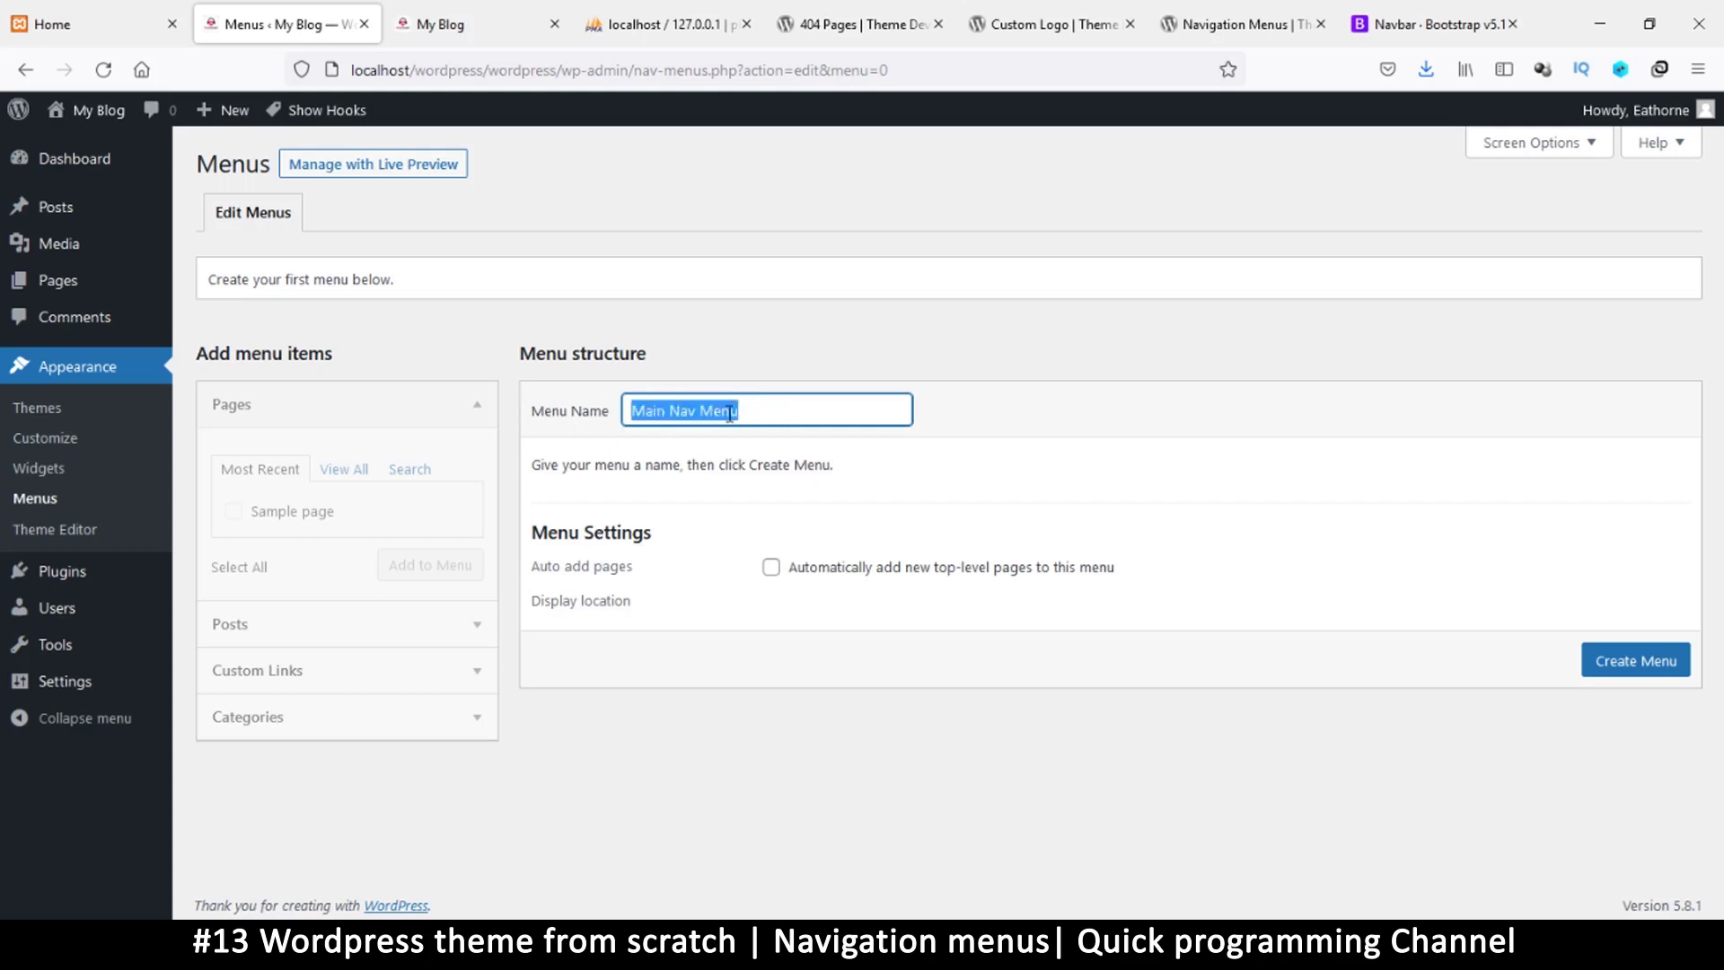
{"action": "left_click_drag", "start_coordinate": [781, 410], "coordinate": [581, 410]}
{"action": "left_click", "coordinate": [467, 24]}
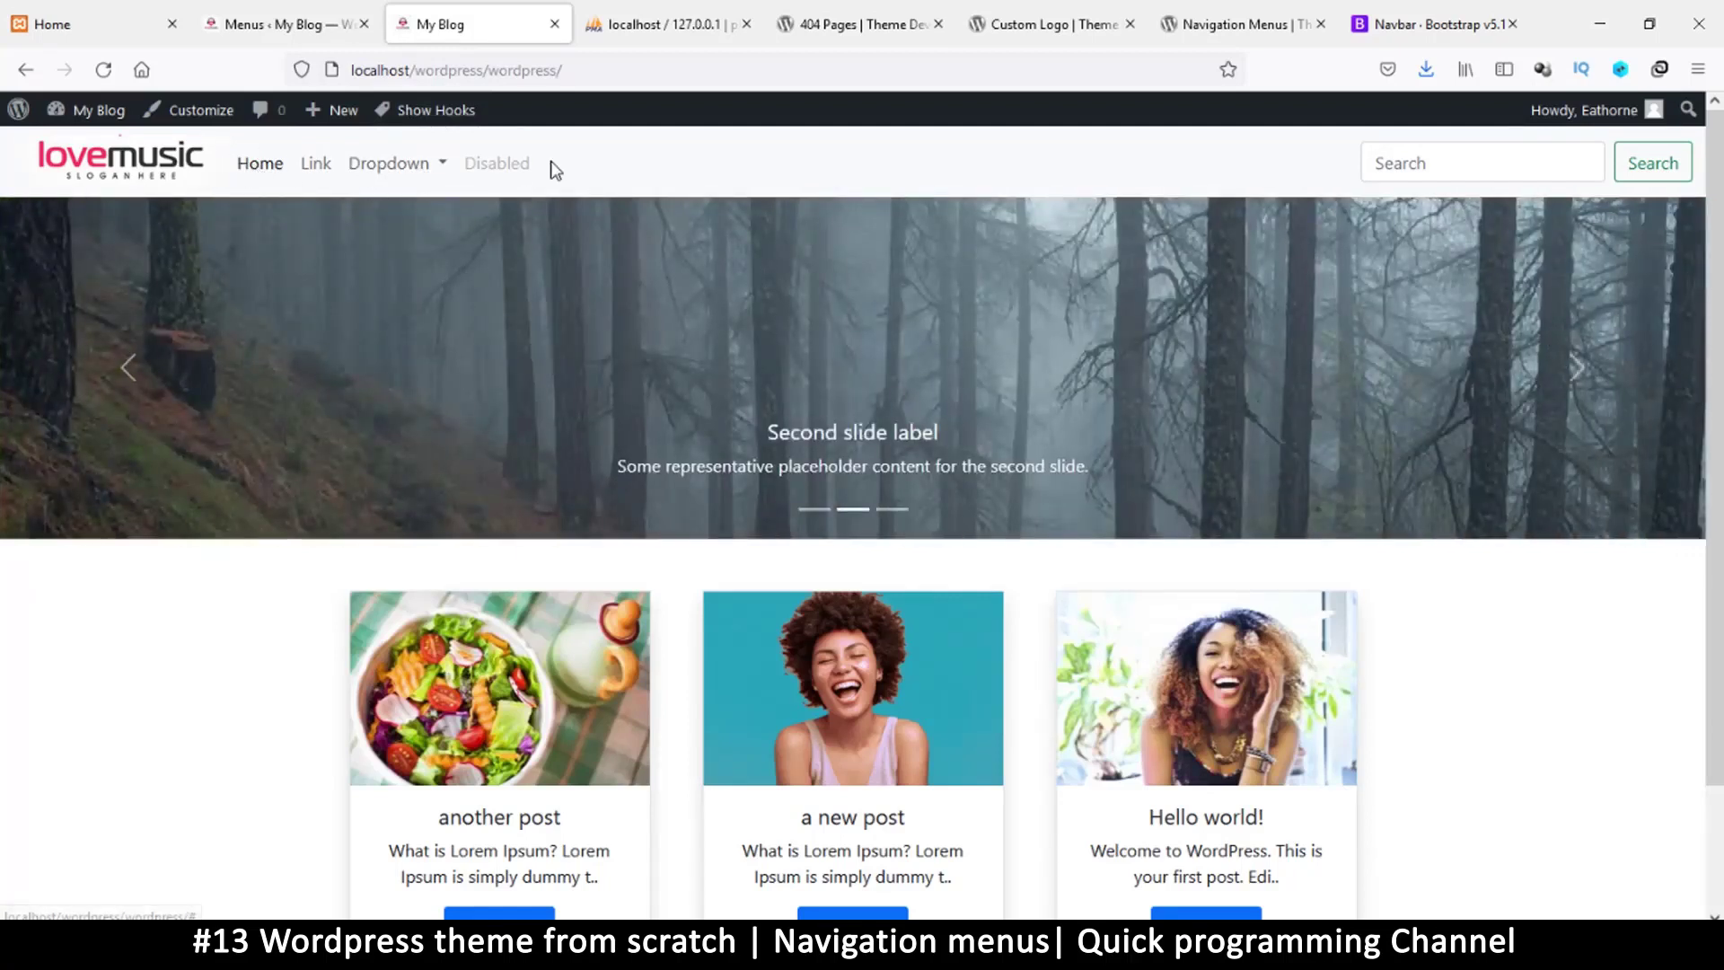
Look over the front page's Hello world! post, then reselect 'Main Nav Menu' on the Menus page
{"action": "scroll", "coordinate": [551, 171], "scroll_direction": "down", "scroll_amount": 2}
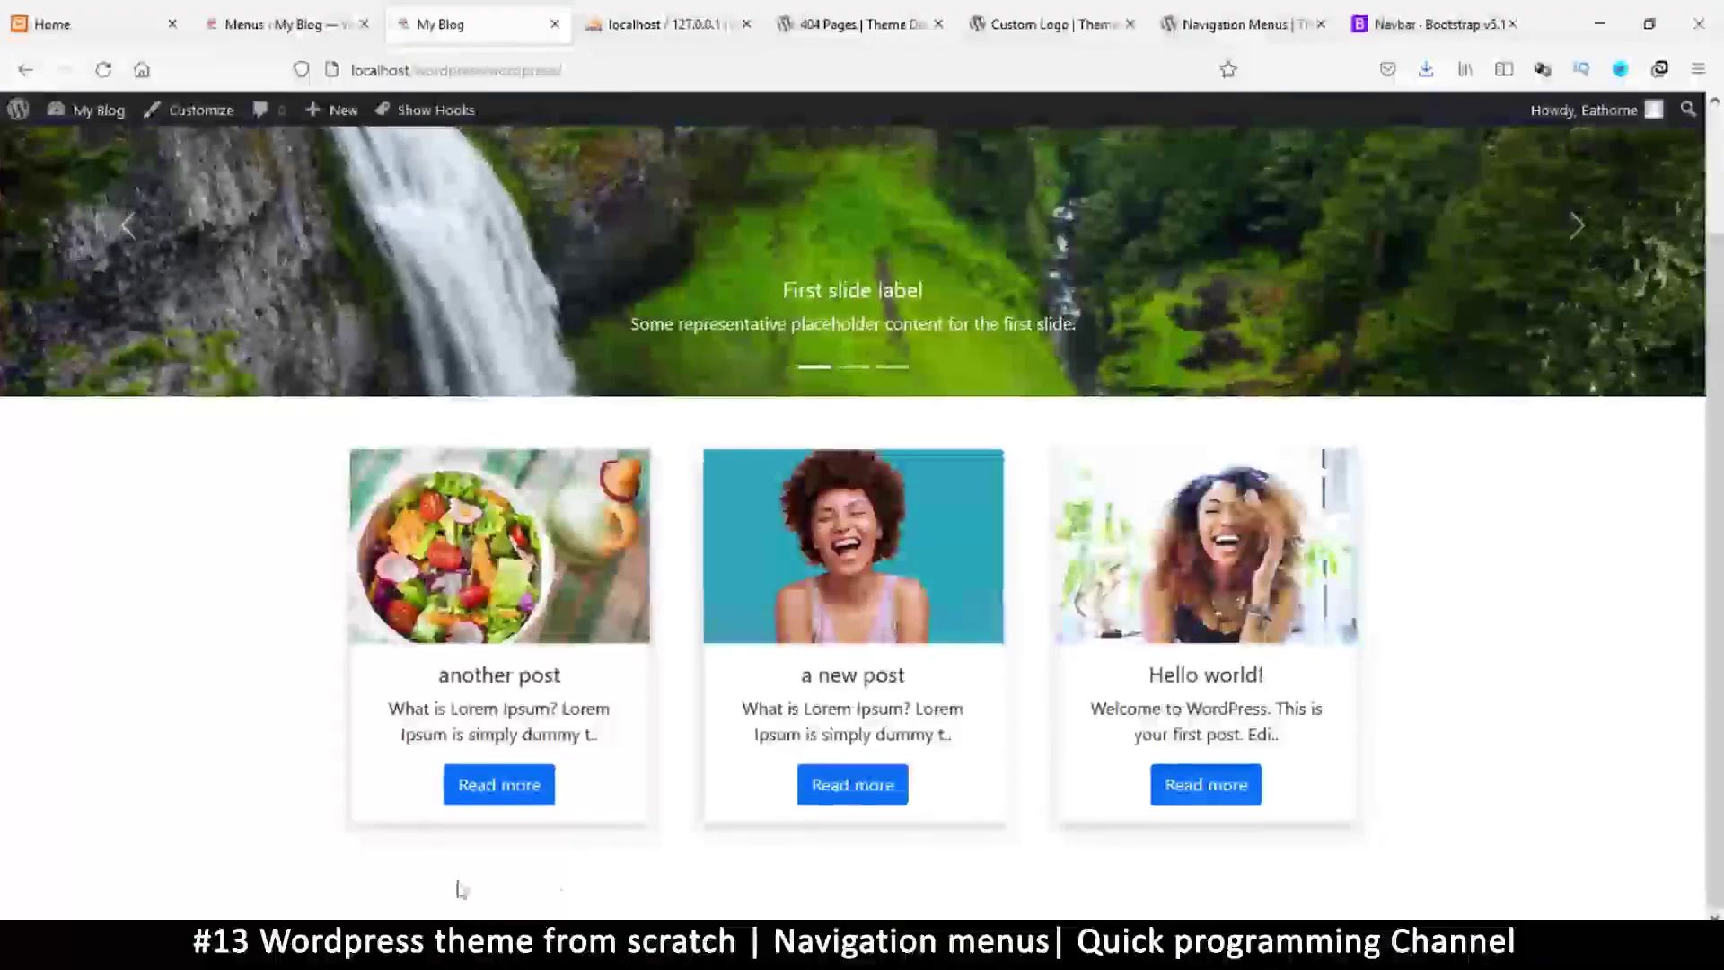
{"action": "triple_click", "coordinate": [1502, 655]}
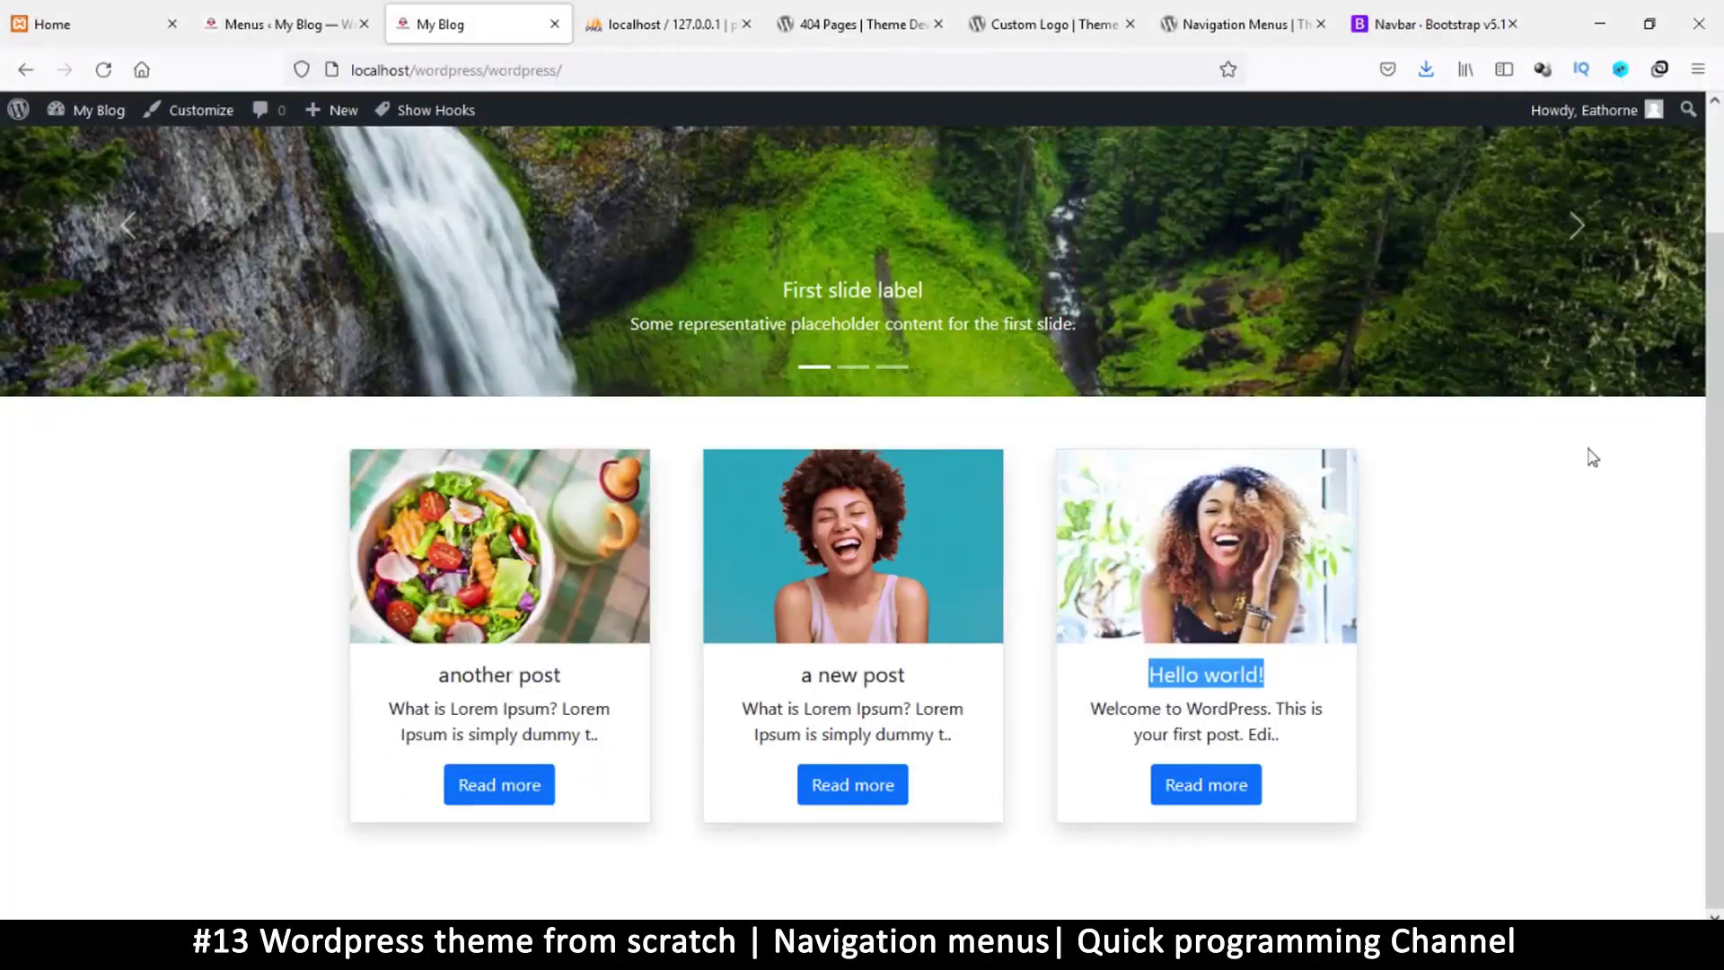
{"action": "left_click", "coordinate": [1572, 499]}
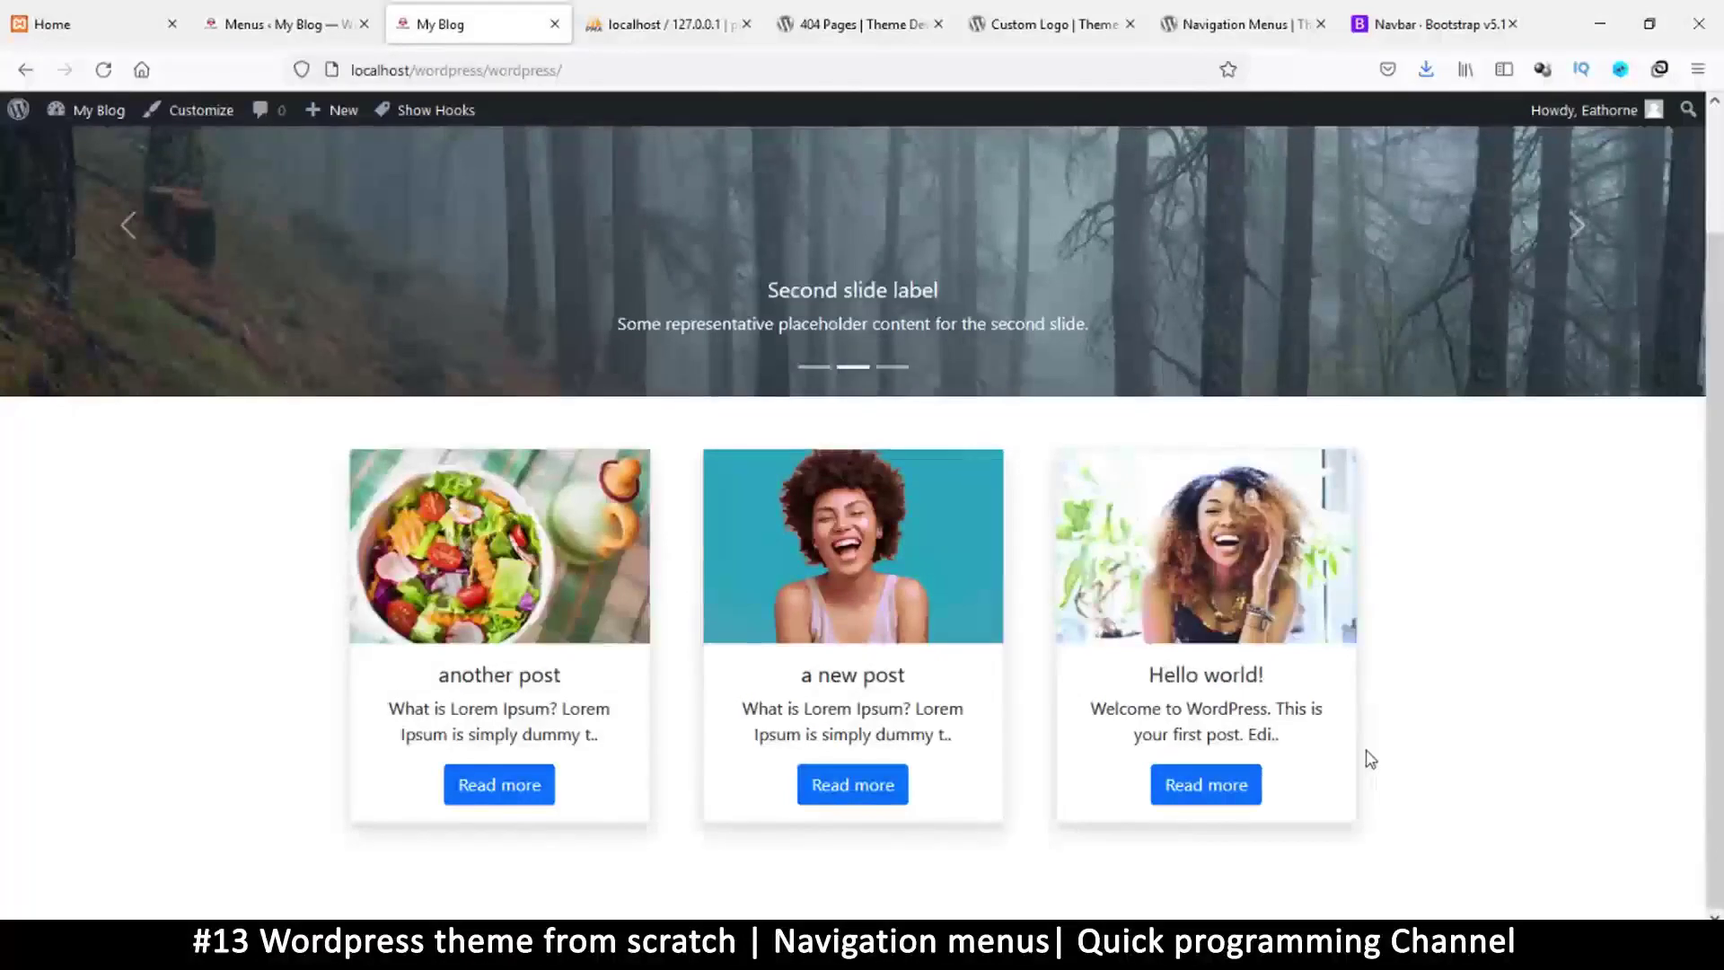
{"action": "scroll", "coordinate": [1371, 759], "scroll_direction": "up", "scroll_amount": 2}
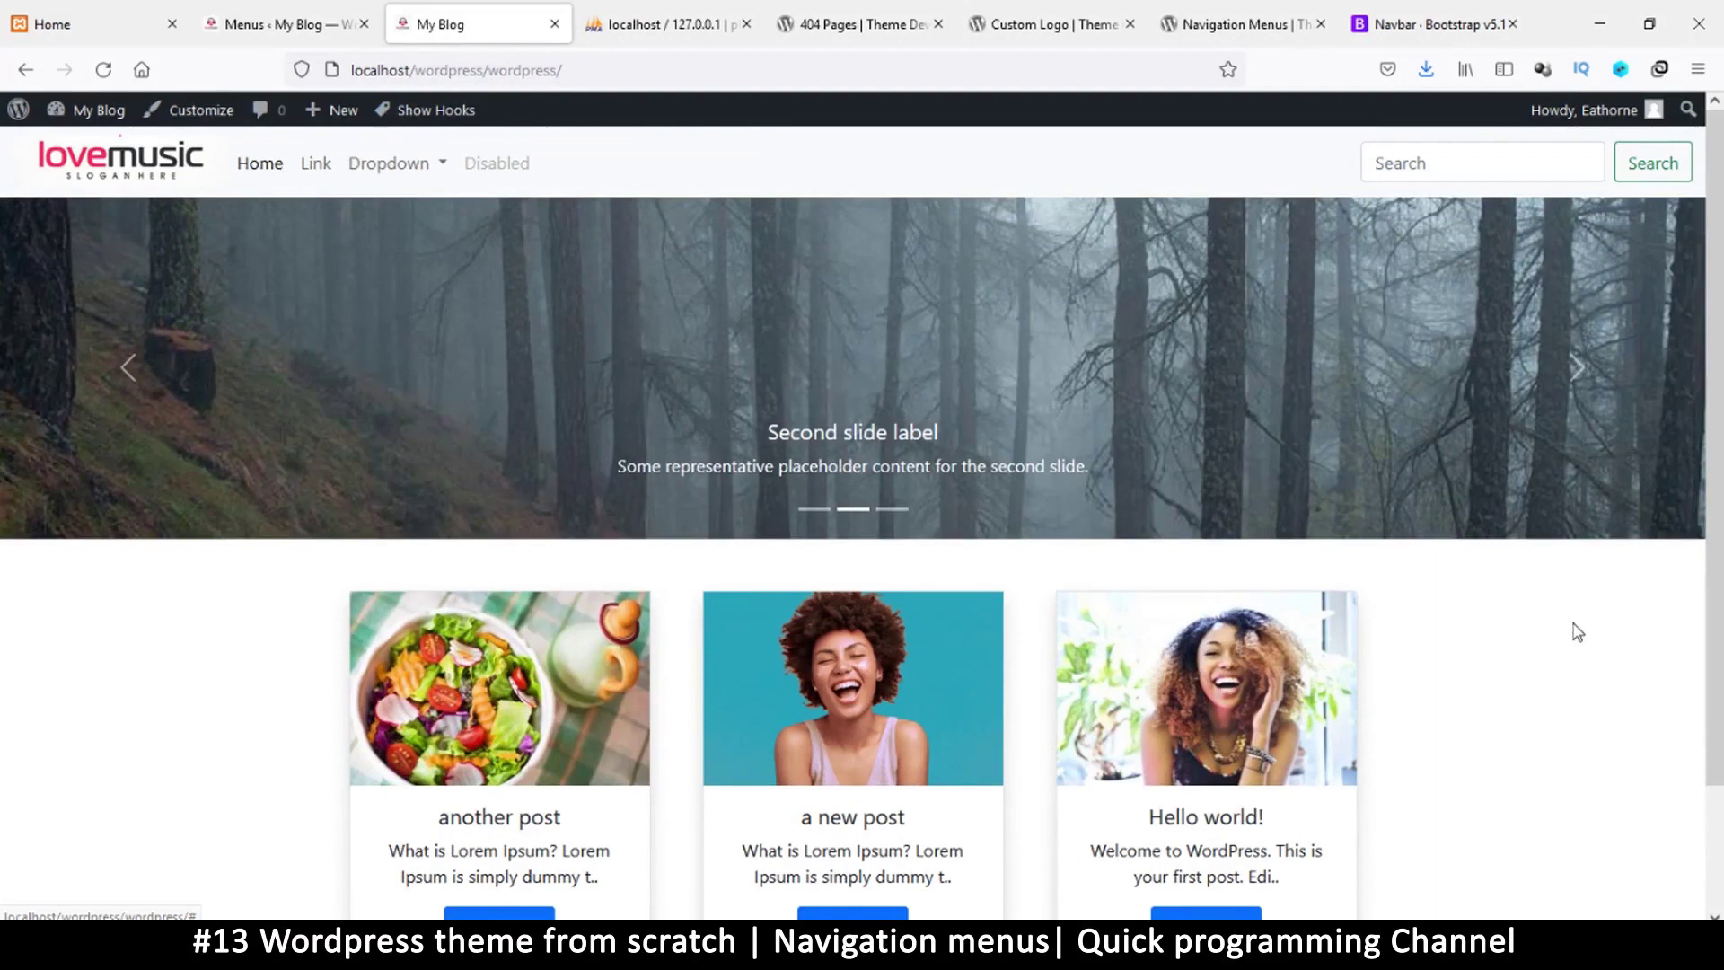
{"action": "scroll", "coordinate": [1465, 683], "scroll_direction": "down", "scroll_amount": 2}
{"action": "scroll", "coordinate": [458, 824], "scroll_direction": "up", "scroll_amount": 2}
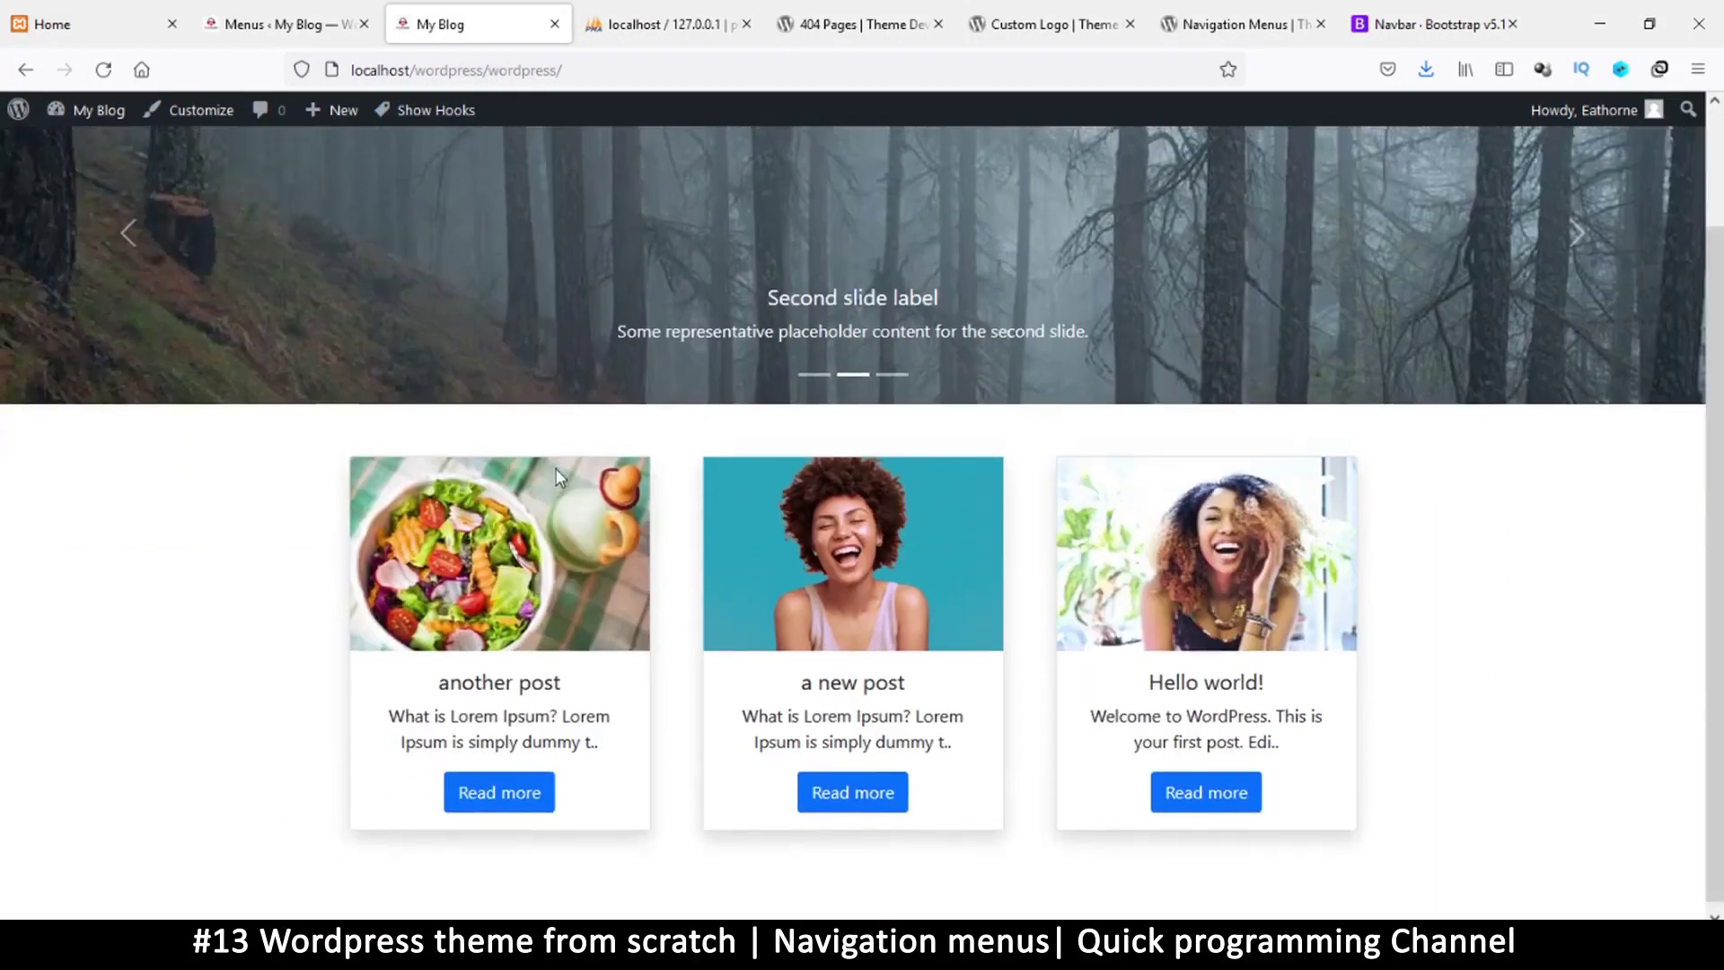
{"action": "left_click", "coordinate": [280, 9]}
{"action": "left_click", "coordinate": [817, 409]}
{"action": "left_click_drag", "start_coordinate": [816, 409], "coordinate": [609, 409]}
Scroll the front page once more, then return to the Menus admin page
{"action": "key", "text": "ctrl+Tab"}
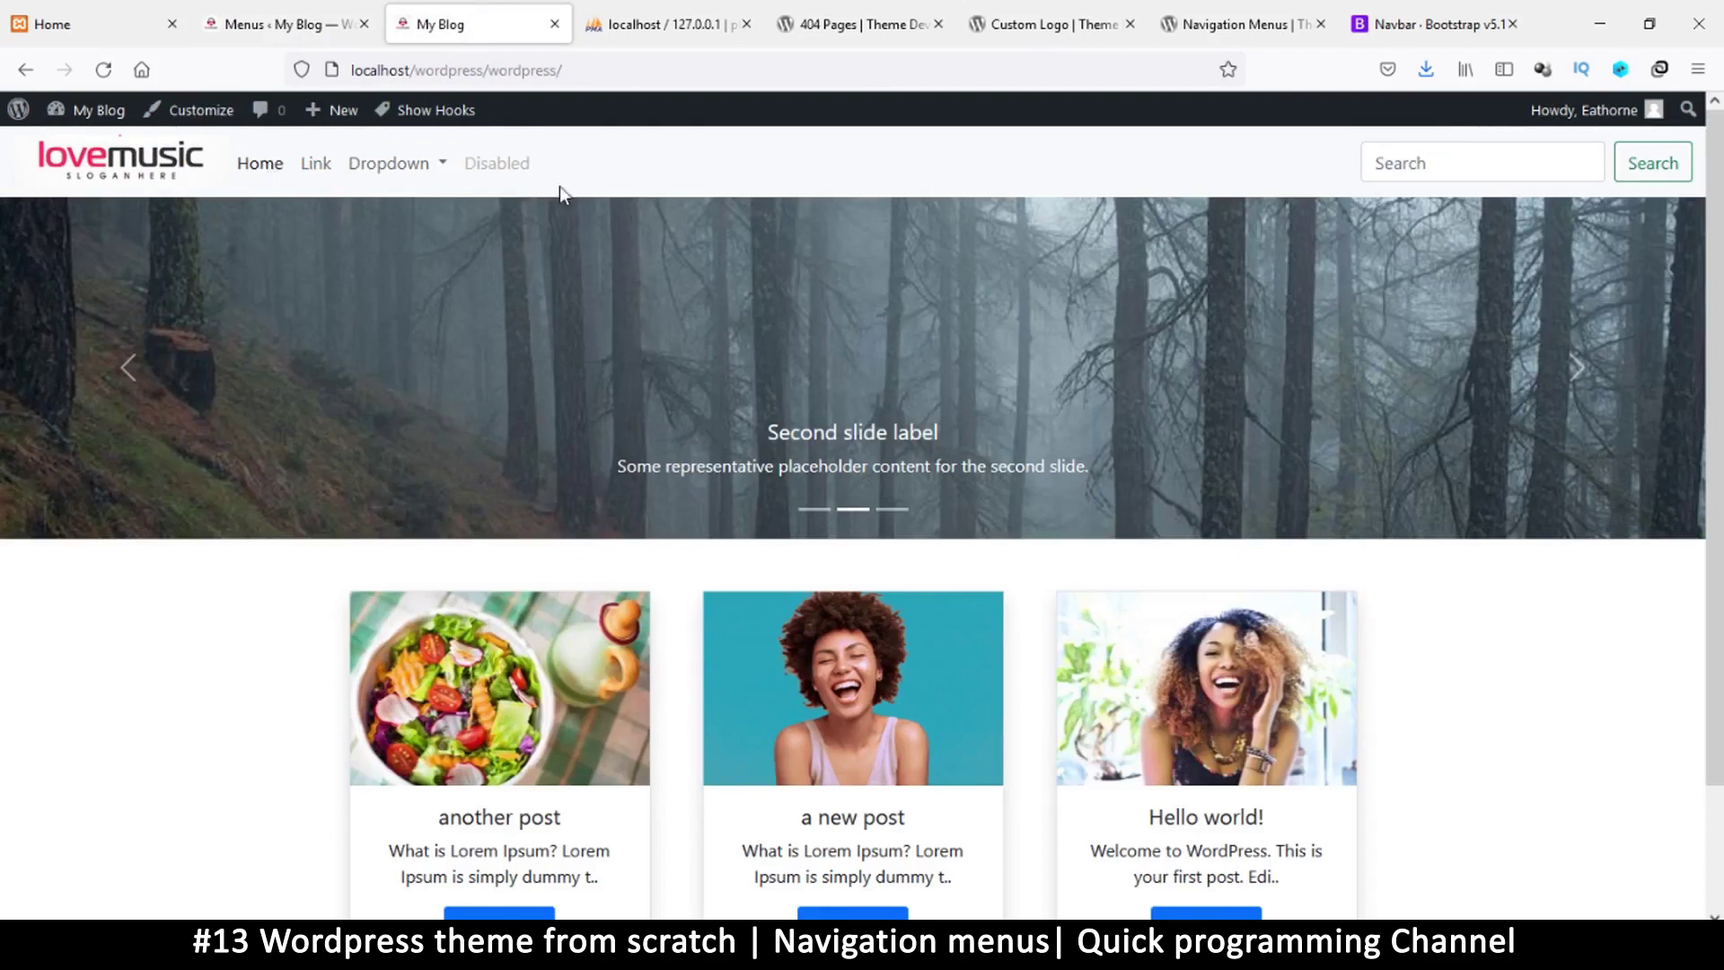
{"action": "scroll", "coordinate": [377, 219], "scroll_direction": "down", "scroll_amount": 2}
{"action": "scroll", "coordinate": [349, 216], "scroll_direction": "up", "scroll_amount": 2}
{"action": "scroll", "coordinate": [1460, 692], "scroll_direction": "down", "scroll_amount": 2}
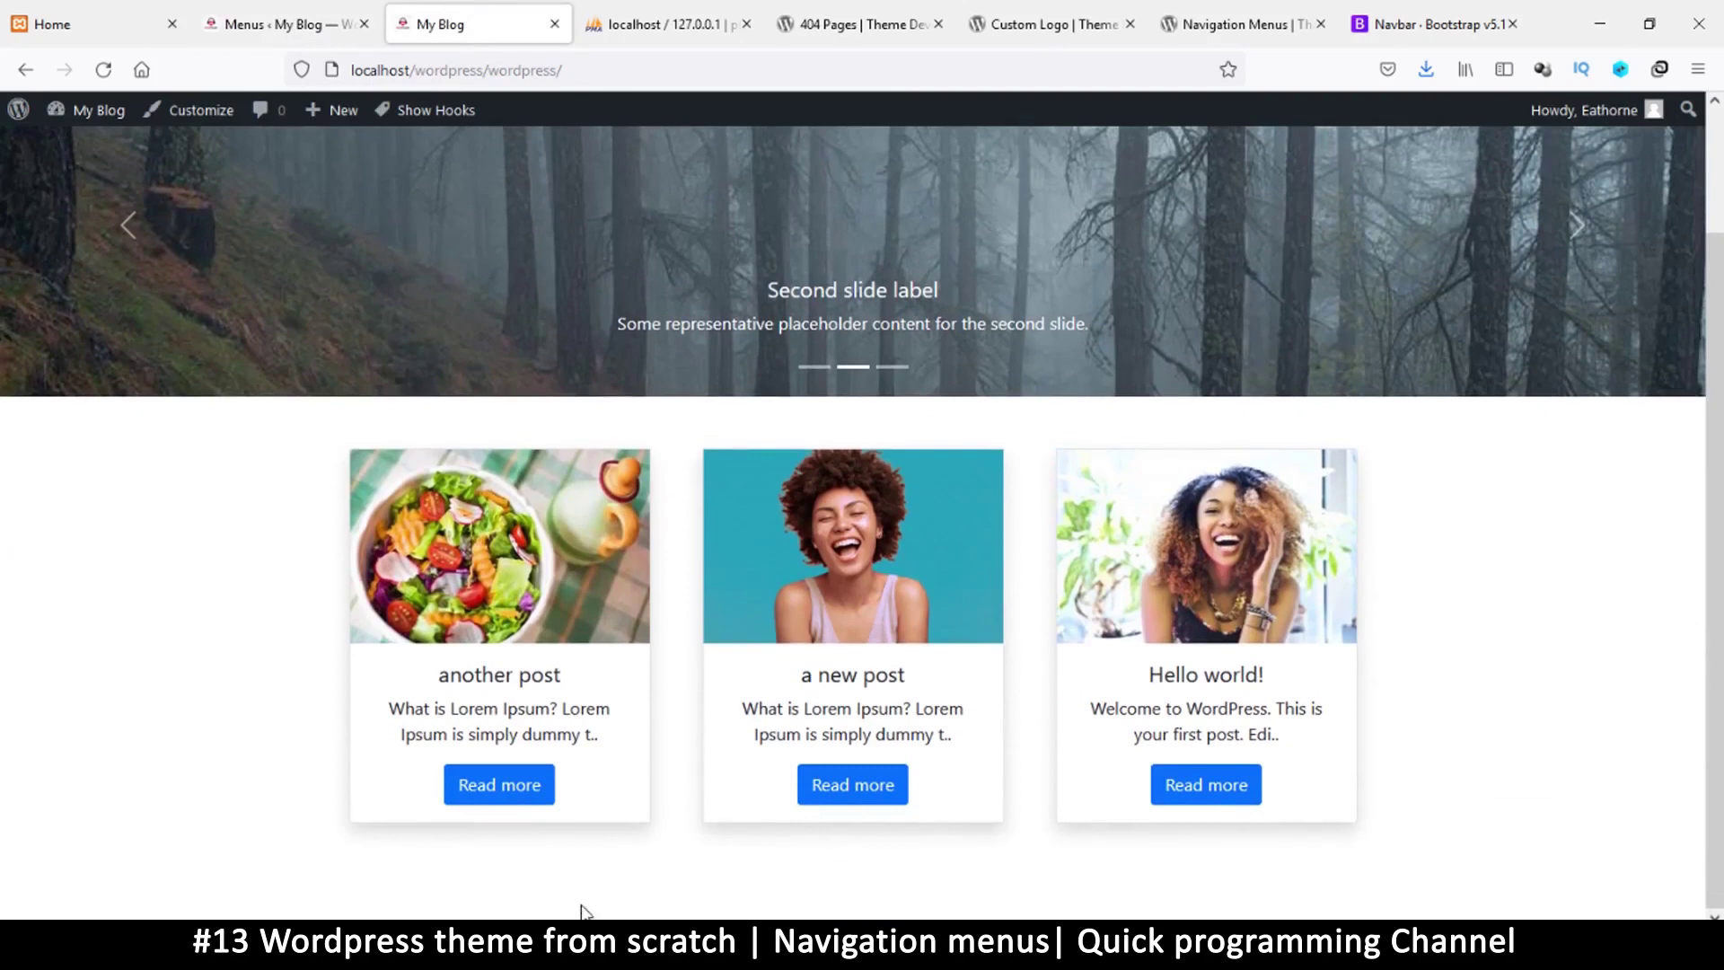
{"action": "scroll", "coordinate": [1303, 544], "scroll_direction": "up", "scroll_amount": 1}
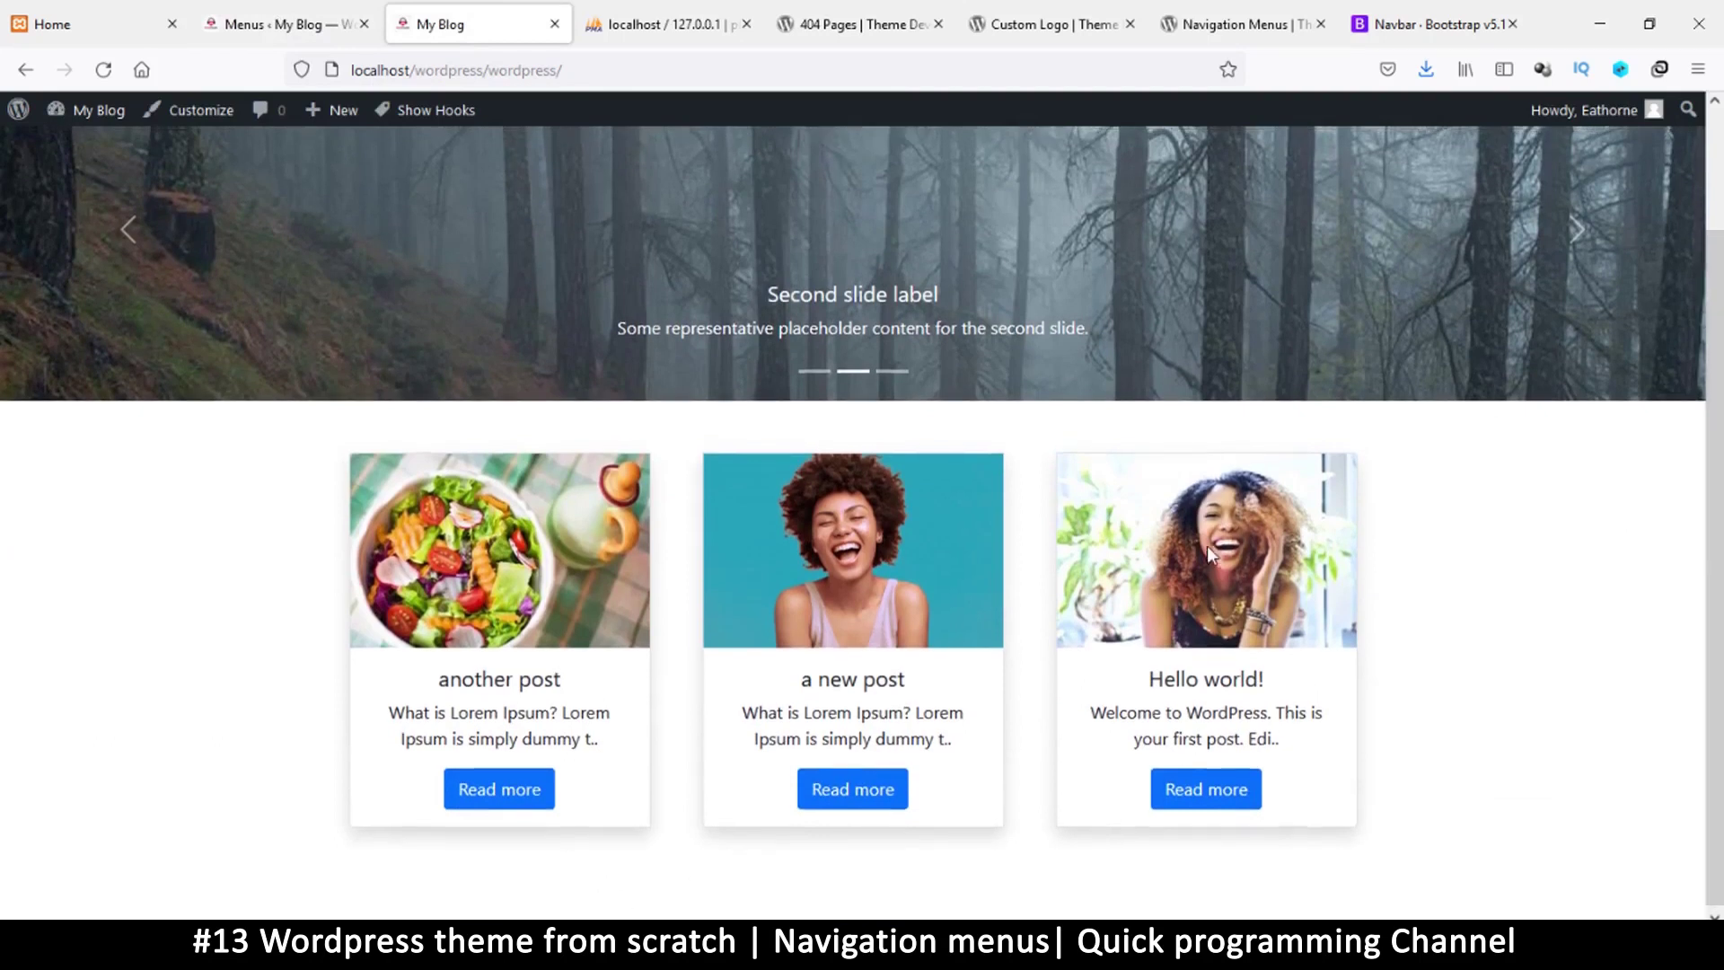
{"action": "scroll", "coordinate": [1207, 546], "scroll_direction": "up", "scroll_amount": 1}
{"action": "left_click", "coordinate": [301, 21]}
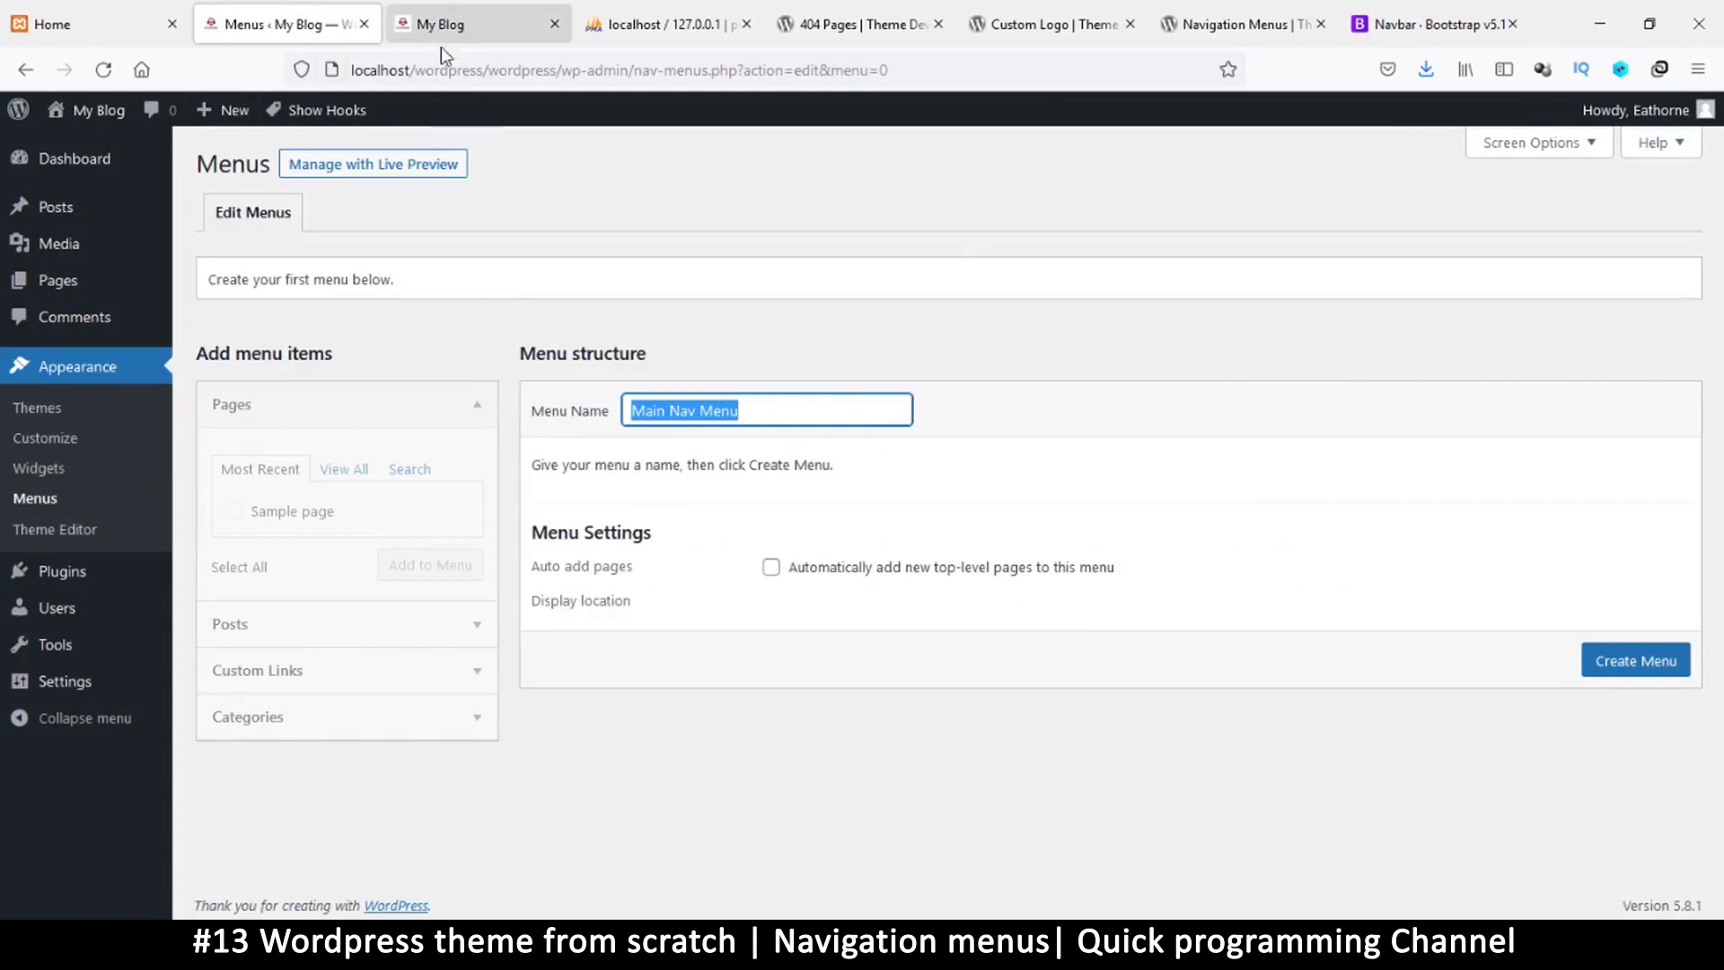
{"action": "left_click", "coordinate": [788, 410]}
{"action": "left_click_drag", "start_coordinate": [787, 409], "coordinate": [569, 472]}
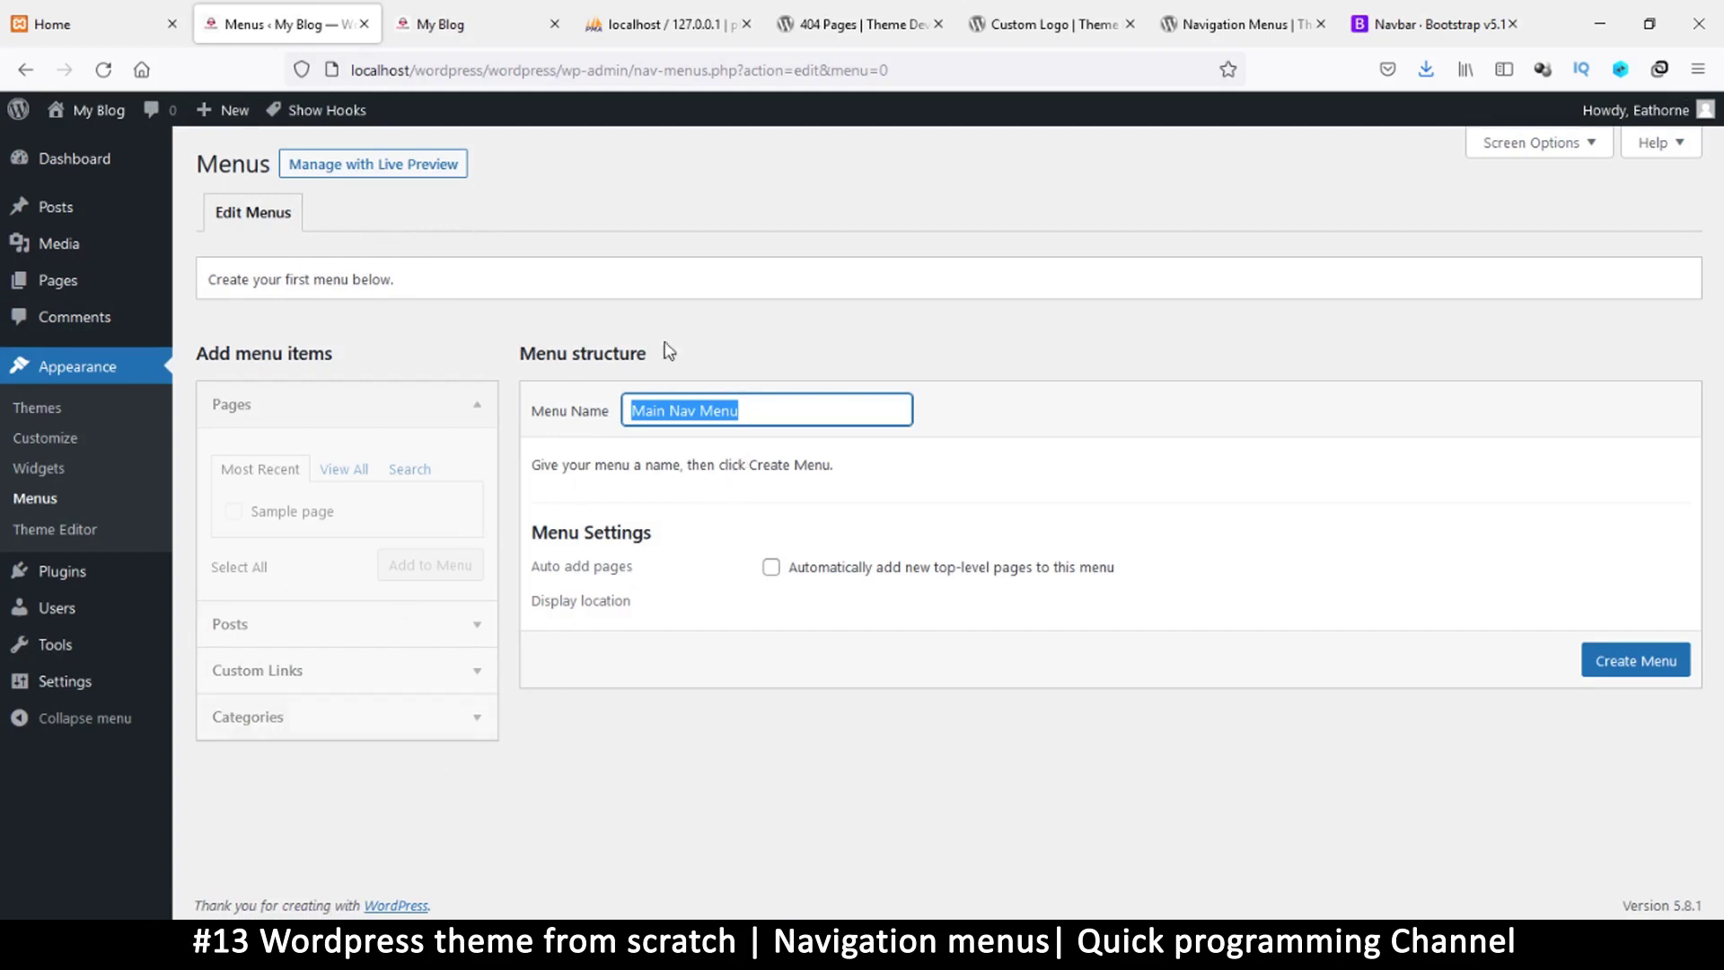
{"action": "left_click", "coordinate": [529, 24]}
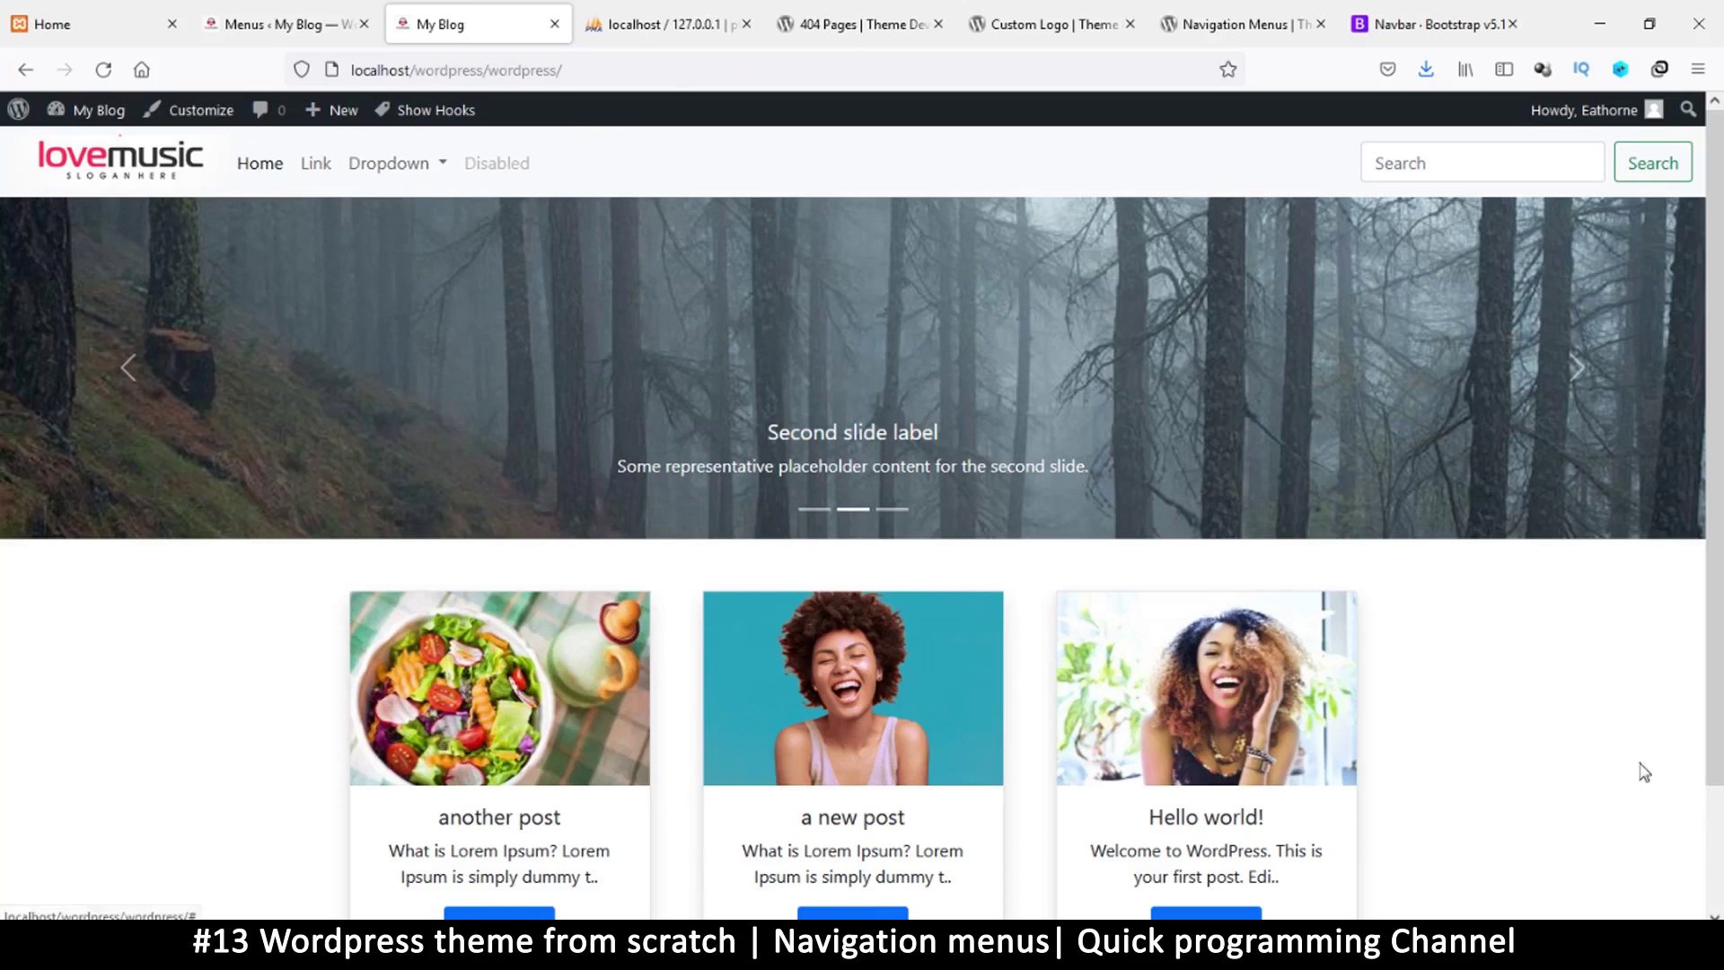
{"action": "scroll", "coordinate": [643, 776], "scroll_direction": "down", "scroll_amount": 2}
{"action": "scroll", "coordinate": [920, 359], "scroll_direction": "up", "scroll_amount": 2}
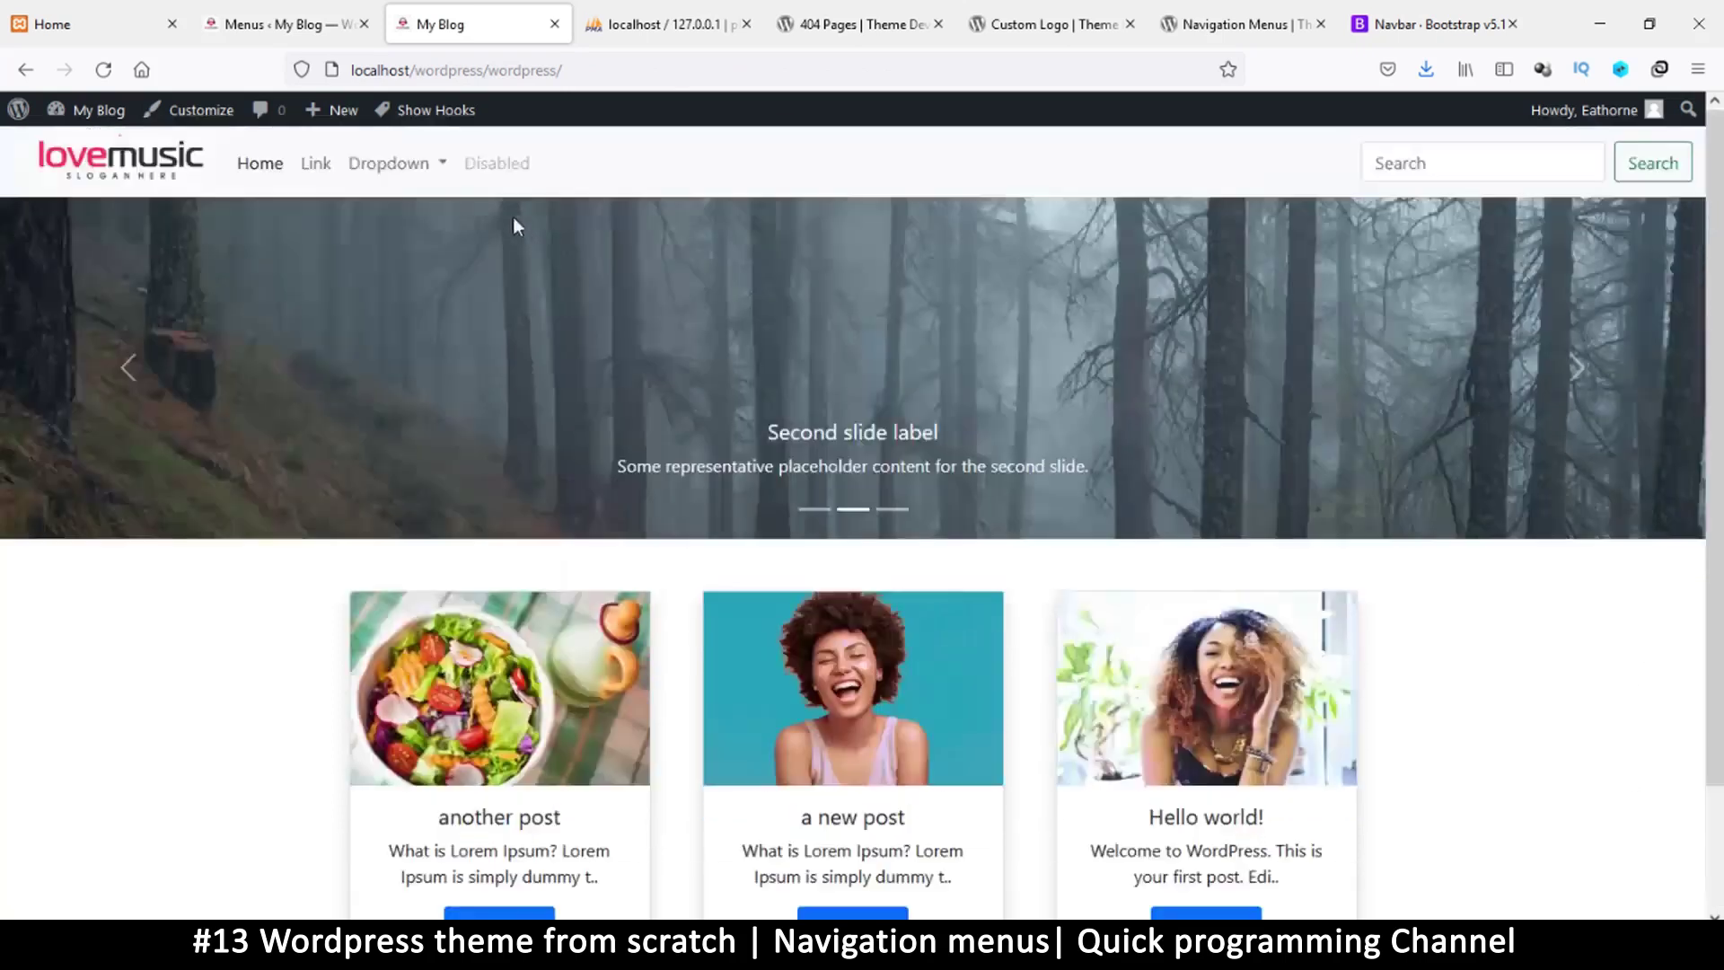
{"action": "left_click", "coordinate": [269, 24]}
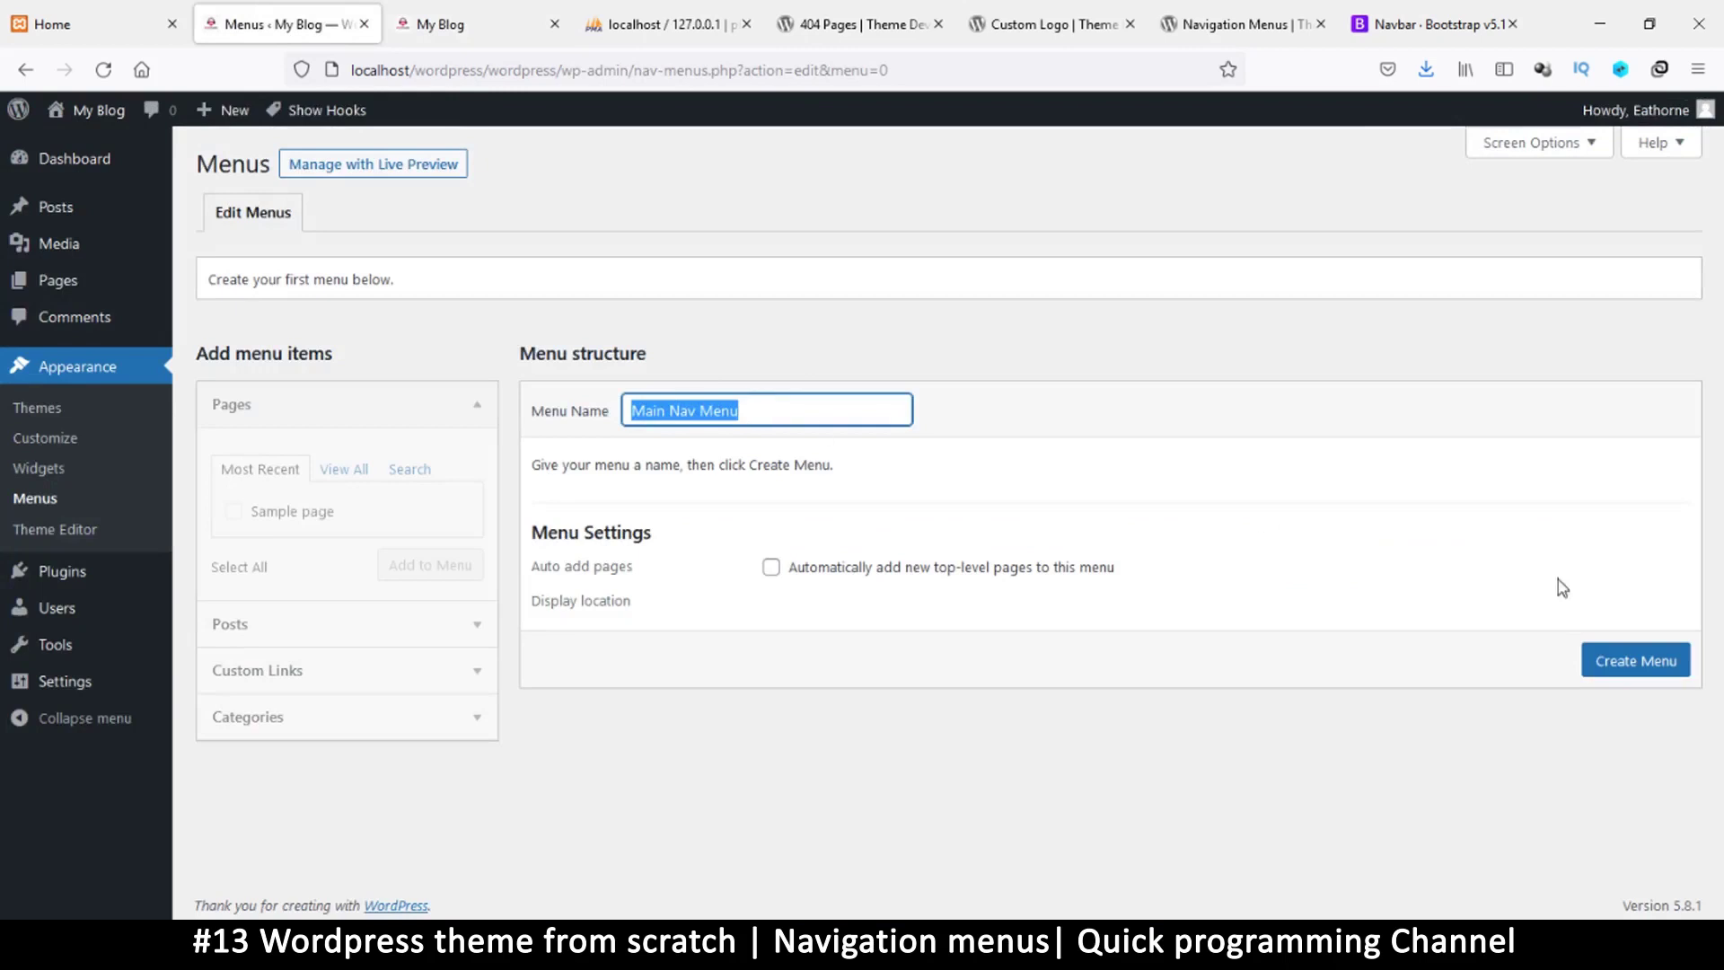
Create Main Nav Menu and add the Uncategorized category to it
{"action": "left_click", "coordinate": [1625, 663]}
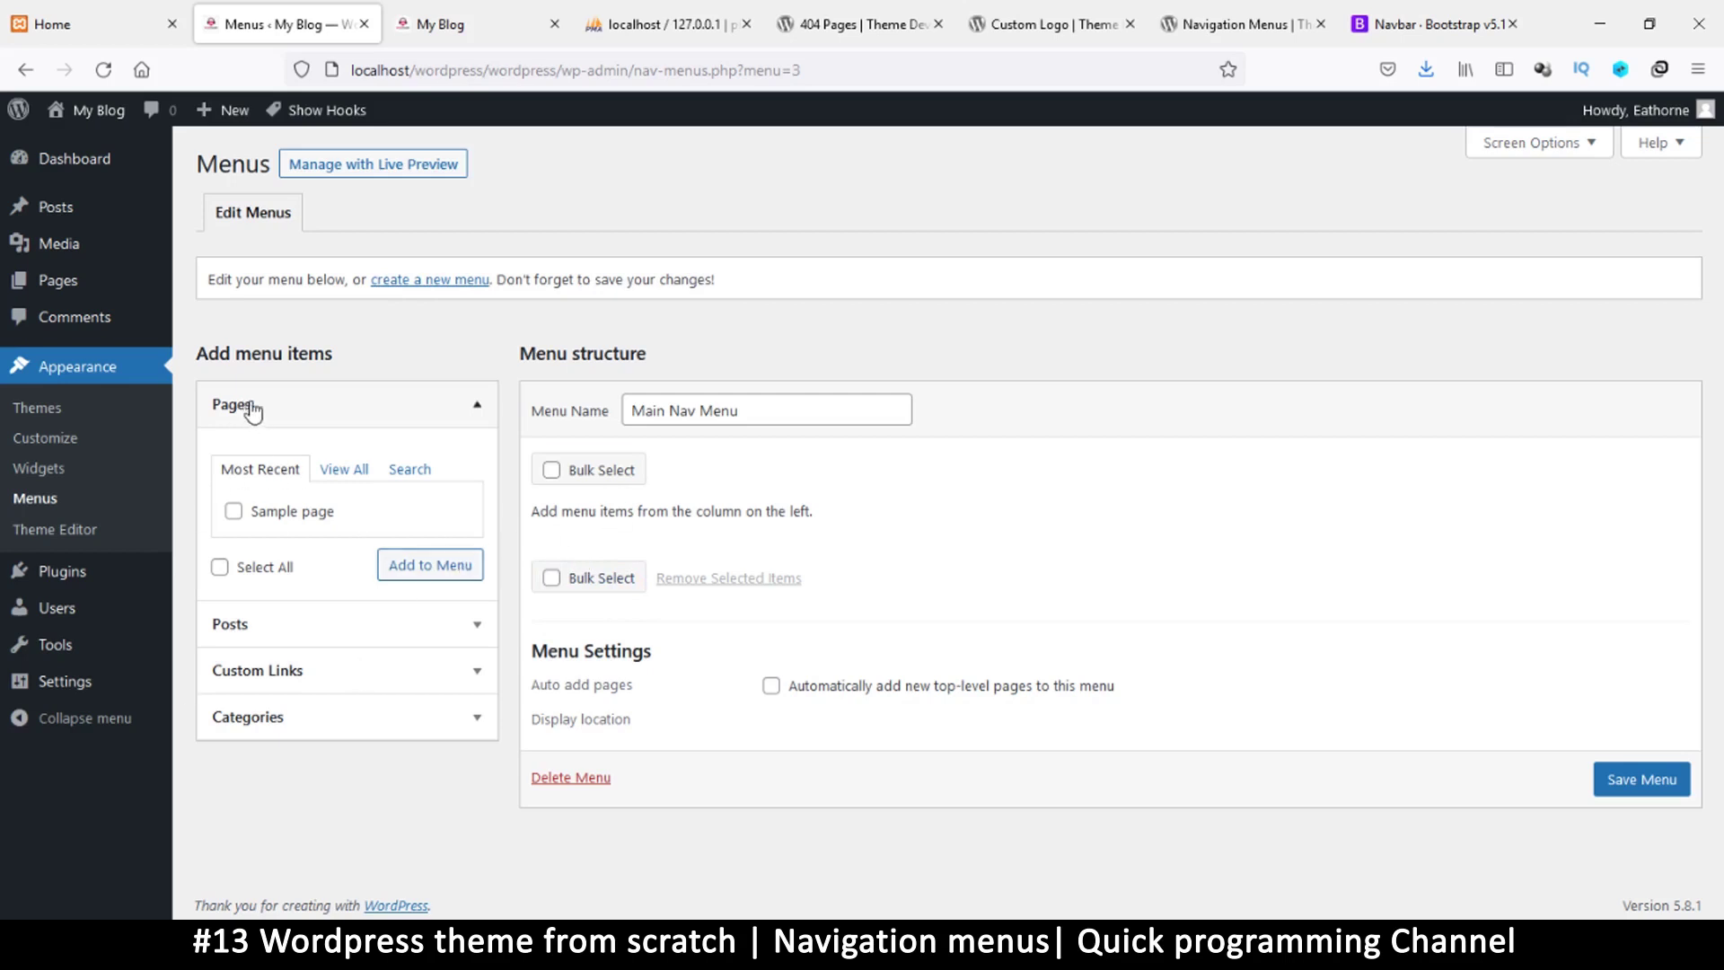
{"action": "left_click", "coordinate": [447, 624]}
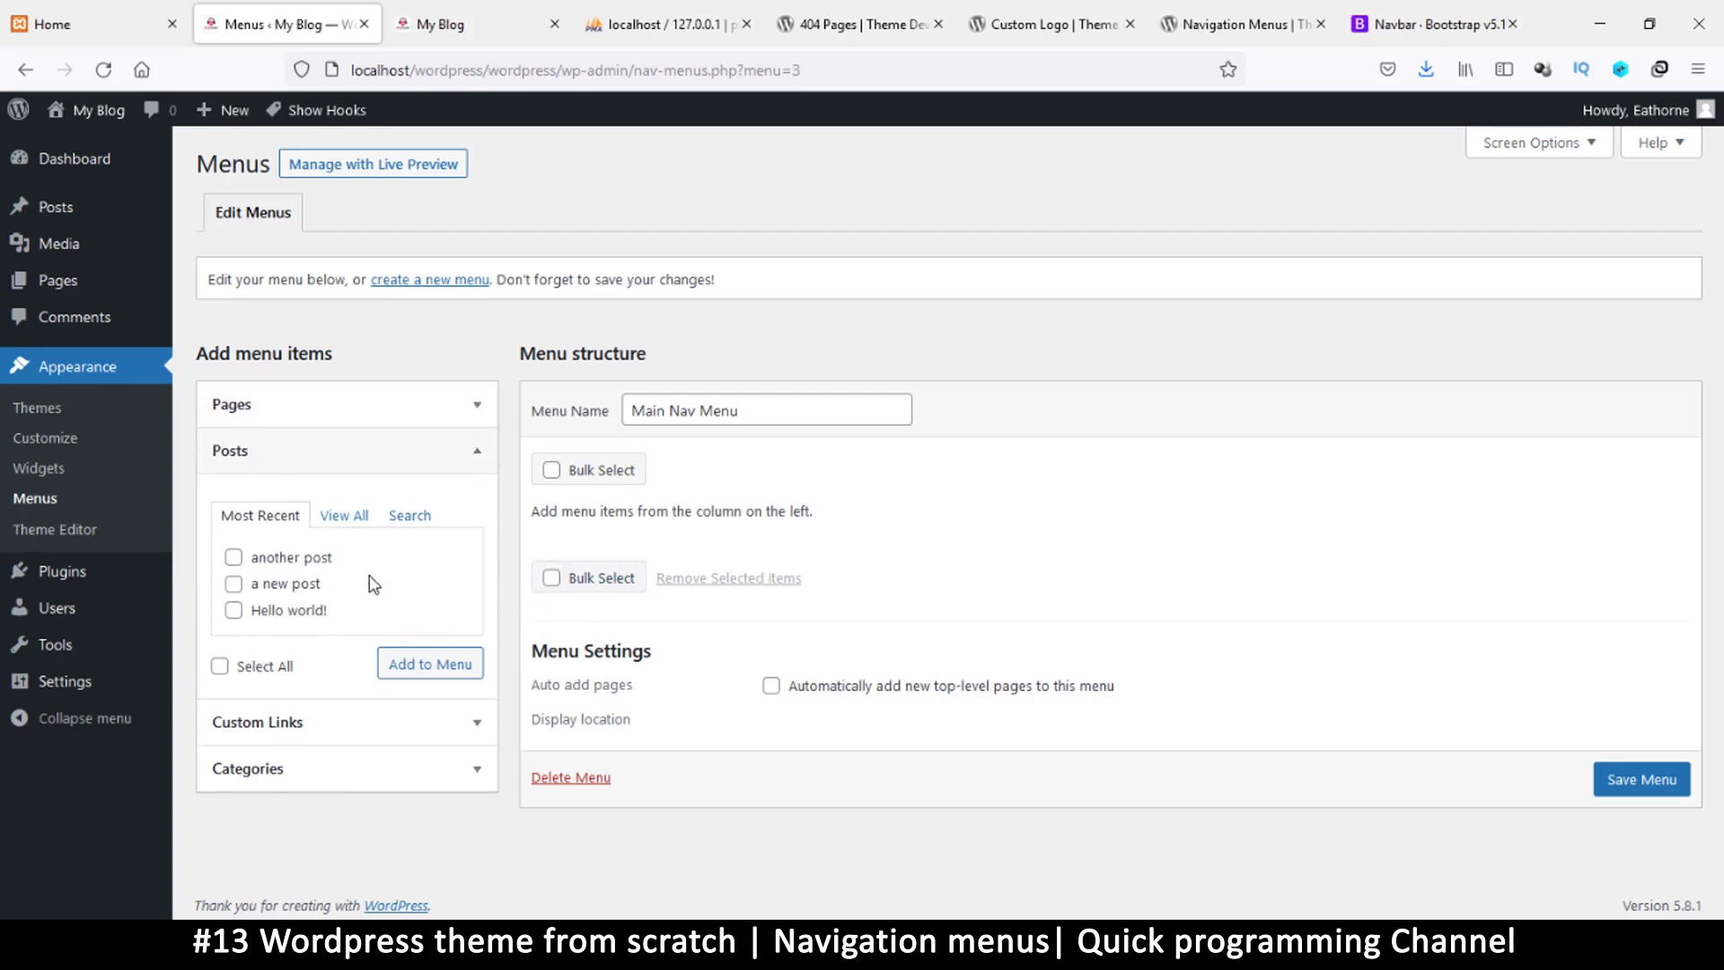
{"action": "left_click", "coordinate": [320, 726]}
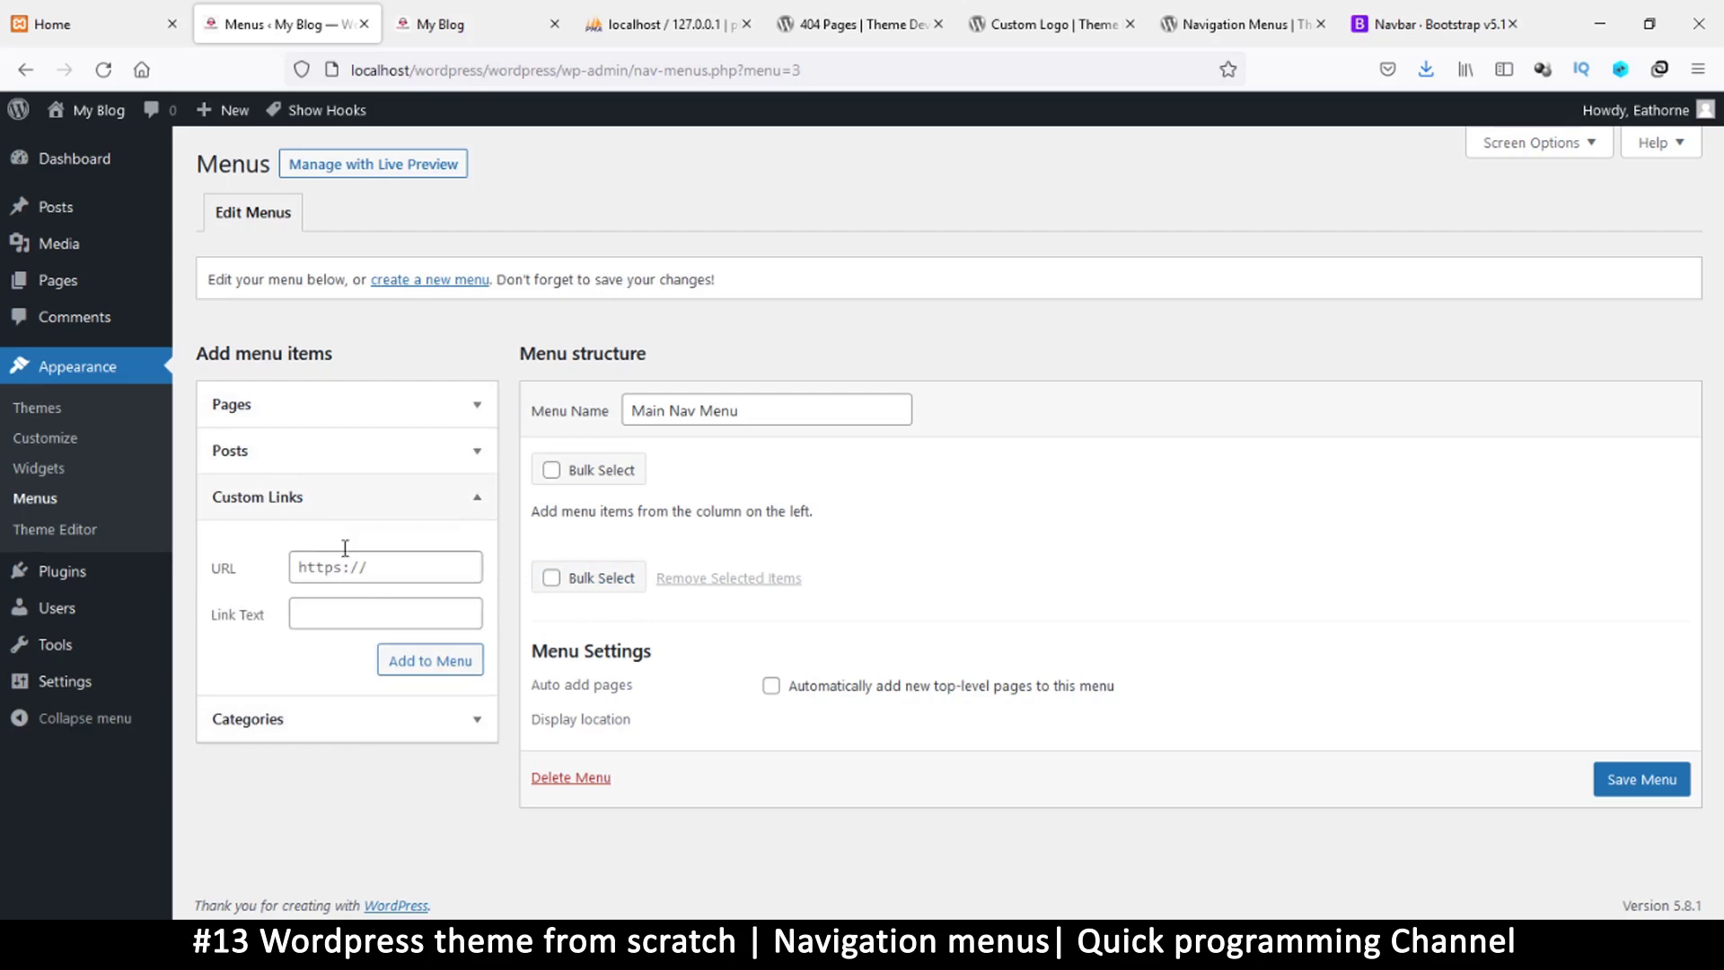
{"action": "left_click", "coordinate": [304, 615]}
{"action": "left_click", "coordinate": [296, 566]}
{"action": "left_click", "coordinate": [323, 736]}
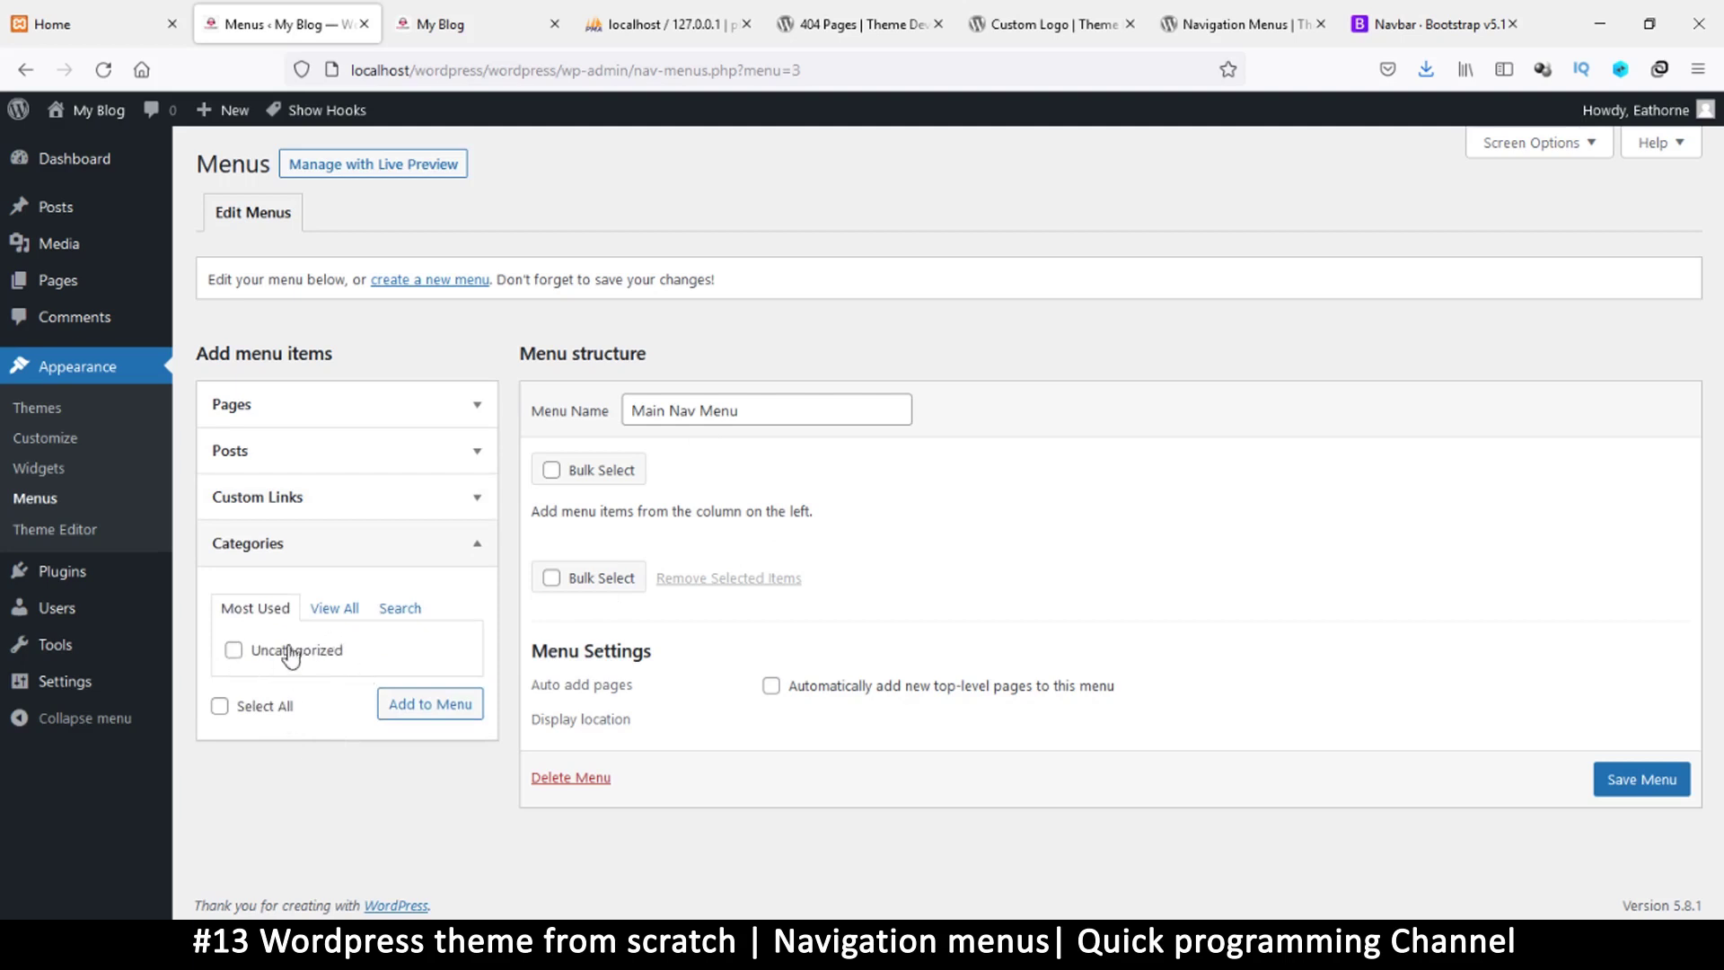
{"action": "left_click", "coordinate": [433, 710]}
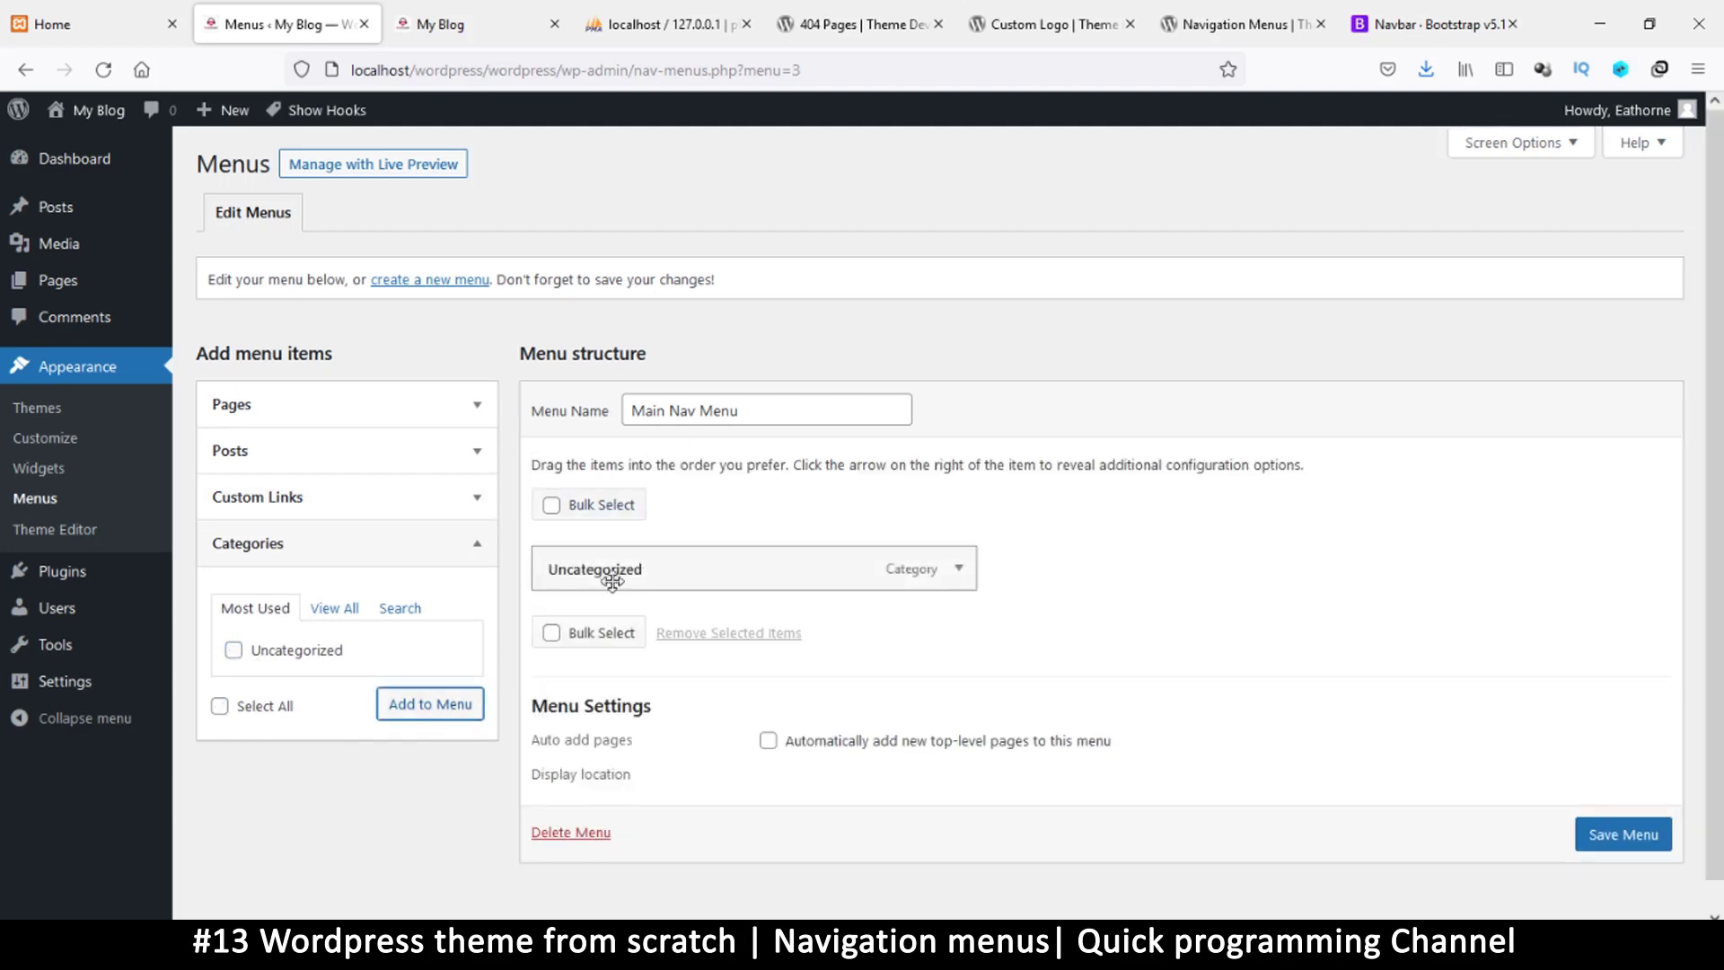
Add the Home and Sample page pages to Main Nav Menu from Pages > View All
{"action": "left_click", "coordinate": [348, 406]}
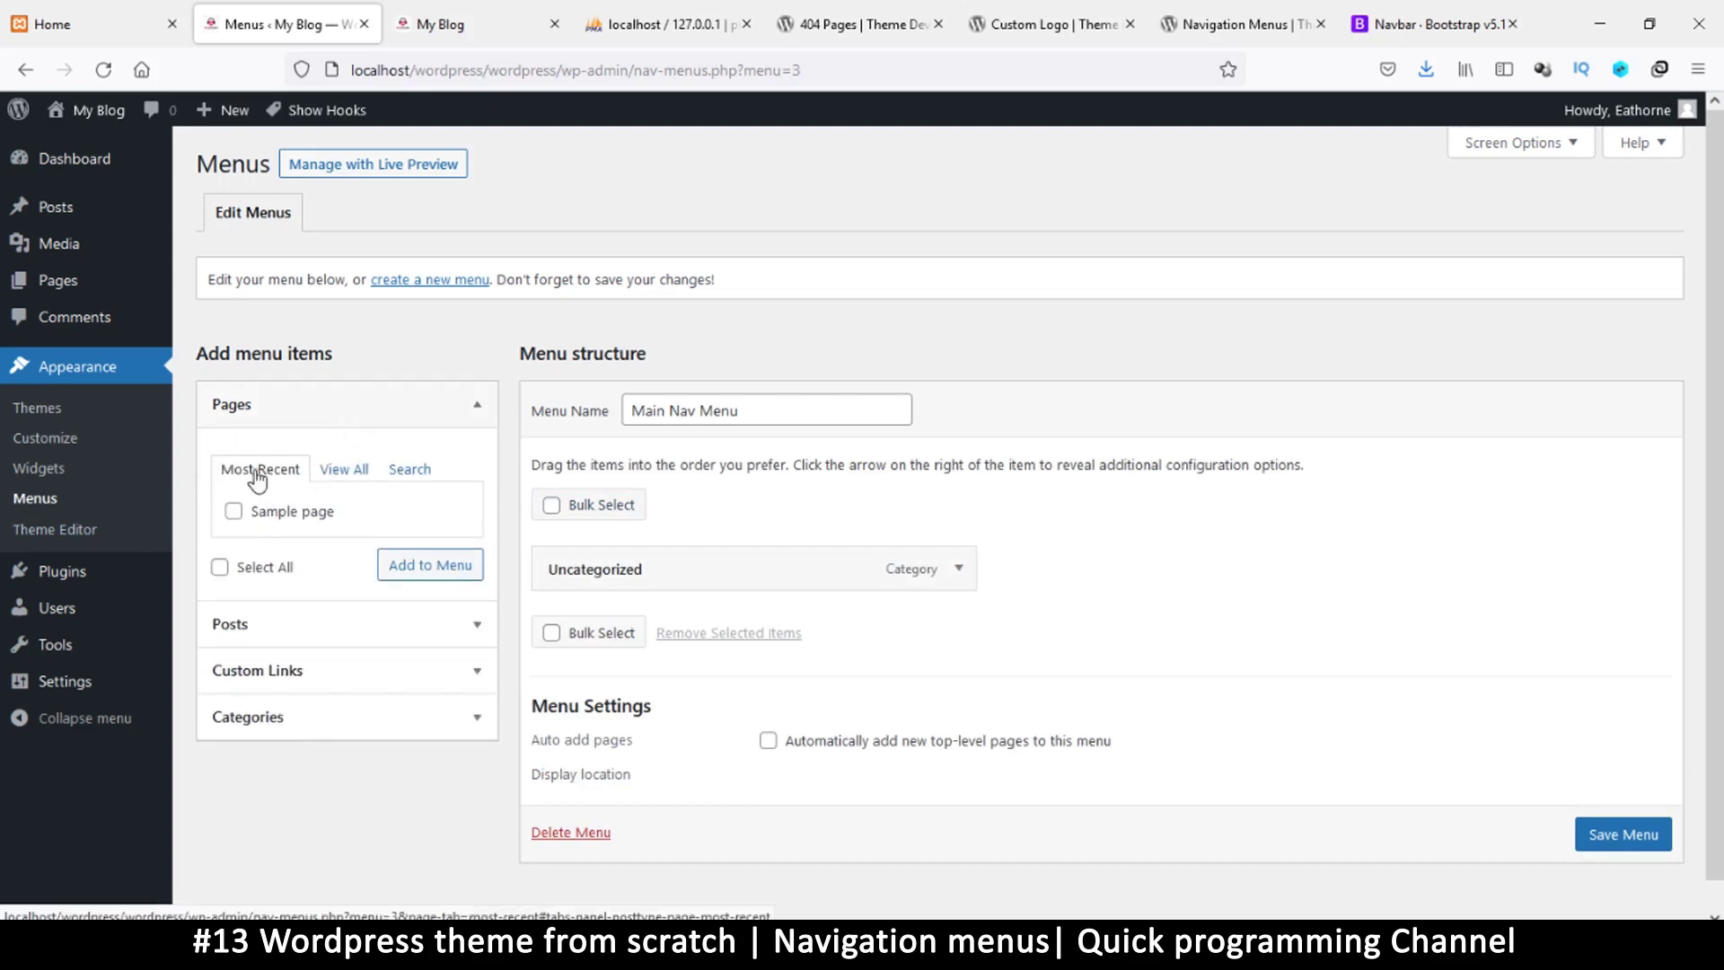
{"action": "left_click", "coordinate": [350, 474]}
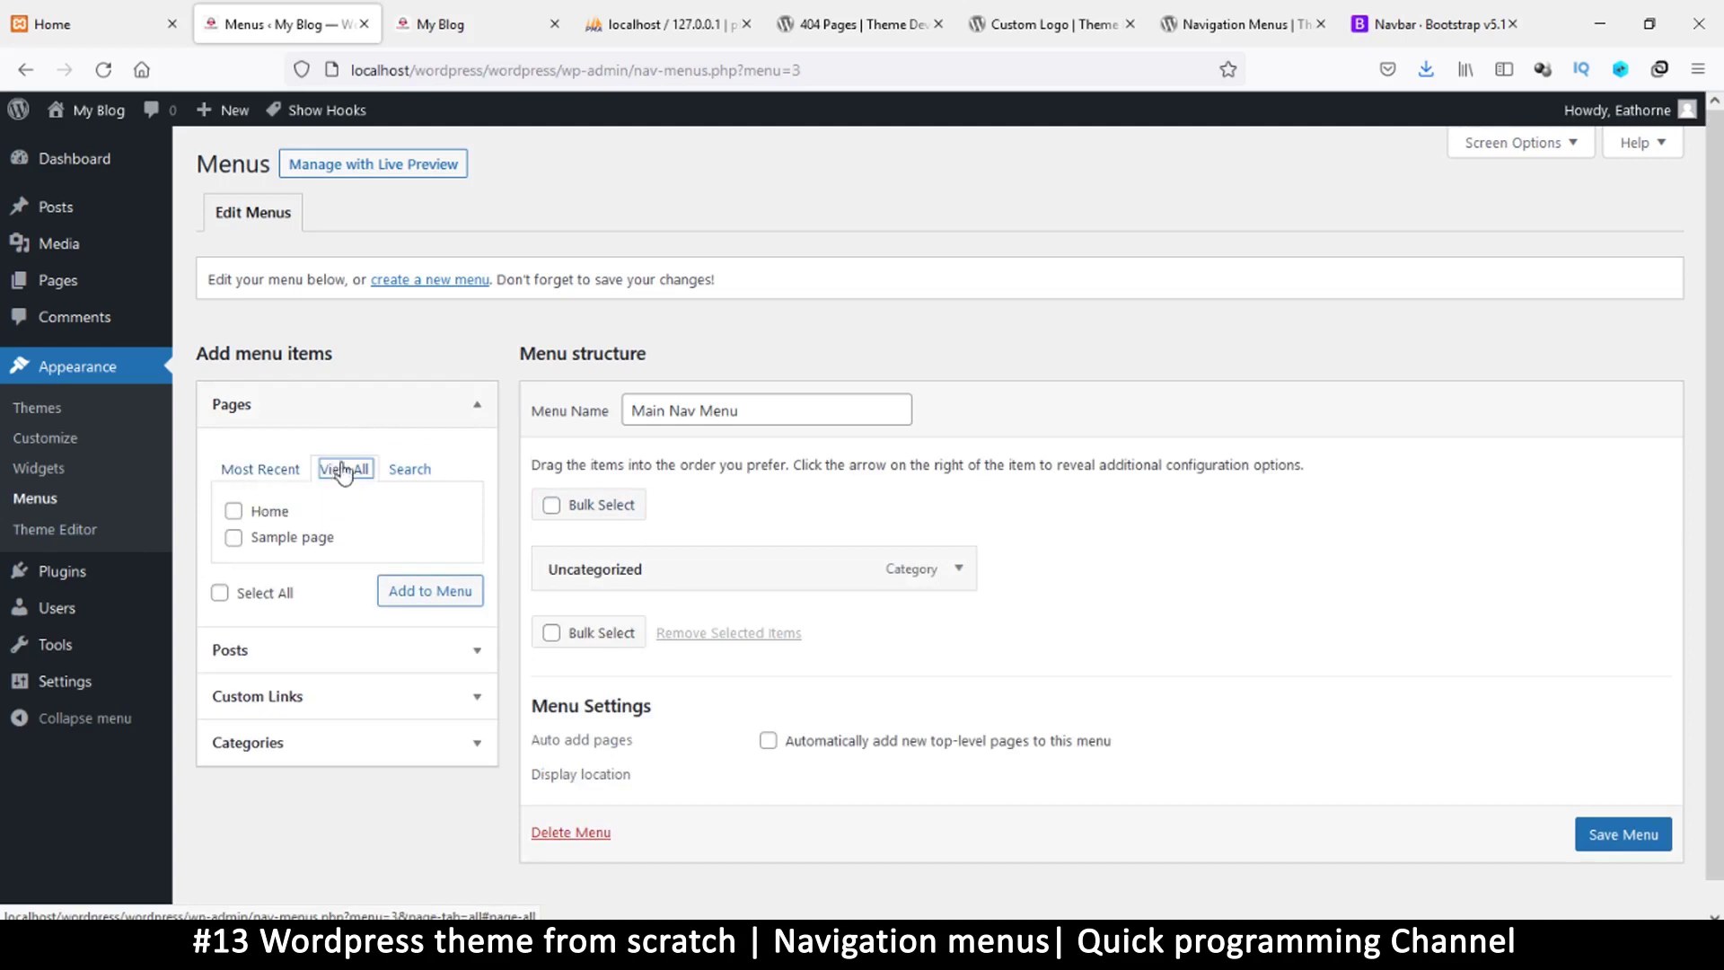
{"action": "left_click", "coordinate": [234, 539]}
{"action": "left_click", "coordinate": [234, 511]}
{"action": "left_click", "coordinate": [431, 595]}
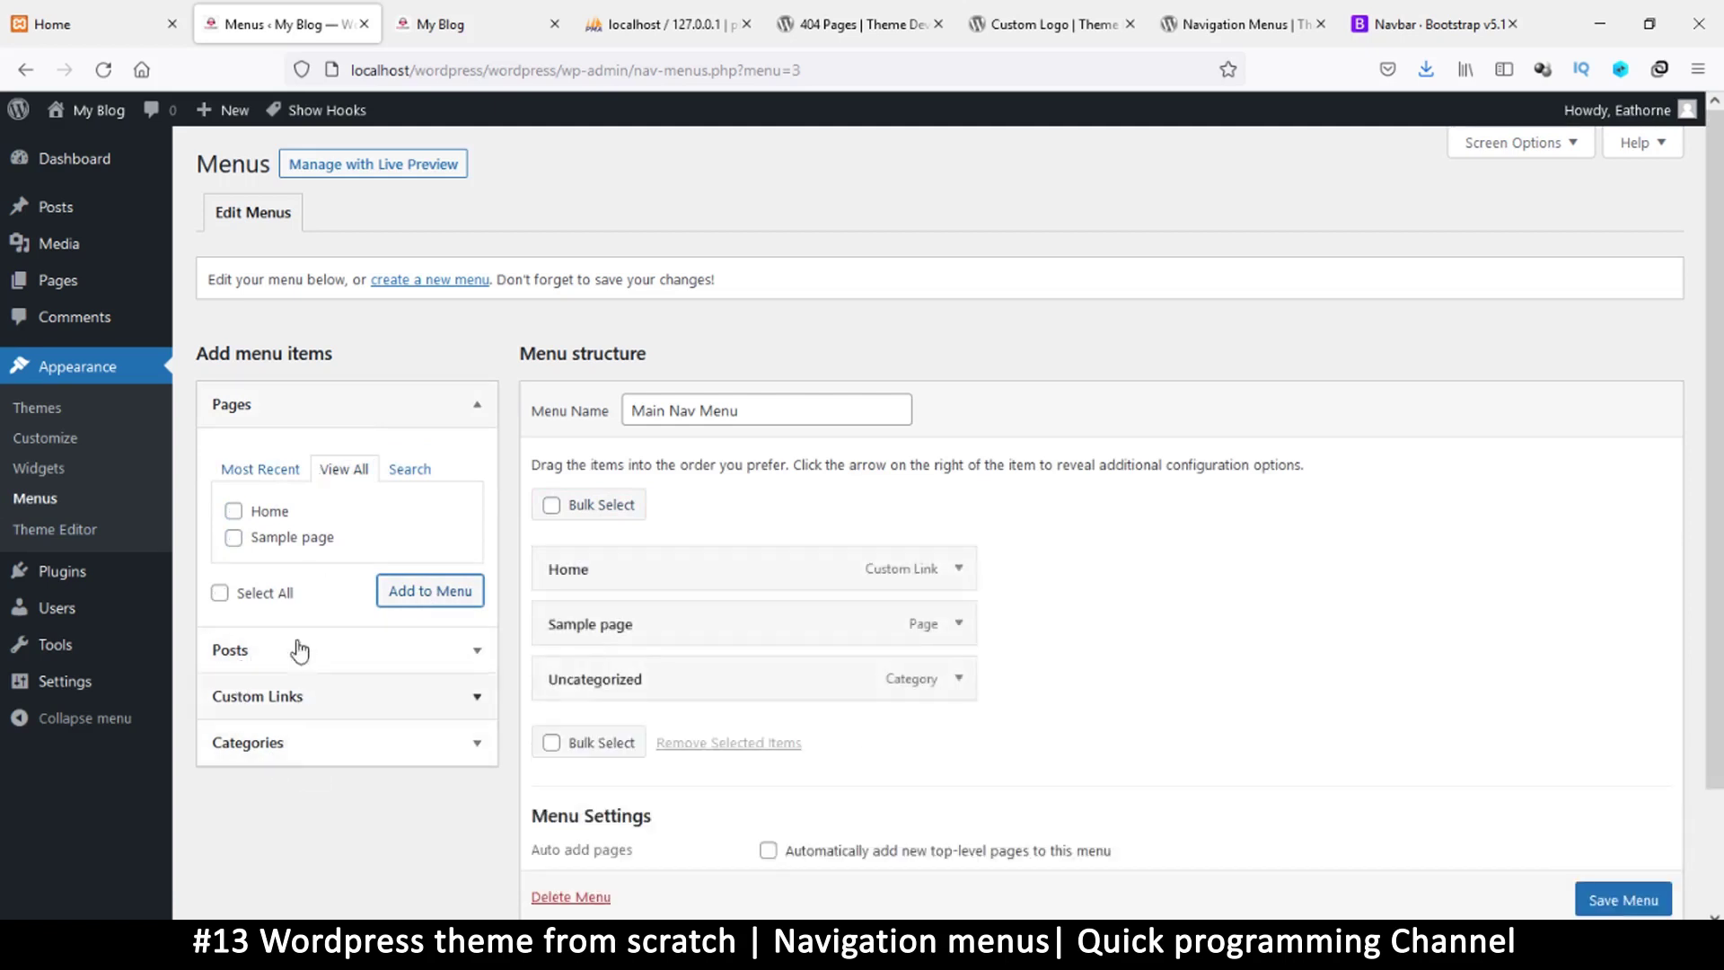
{"action": "left_click", "coordinate": [269, 649]}
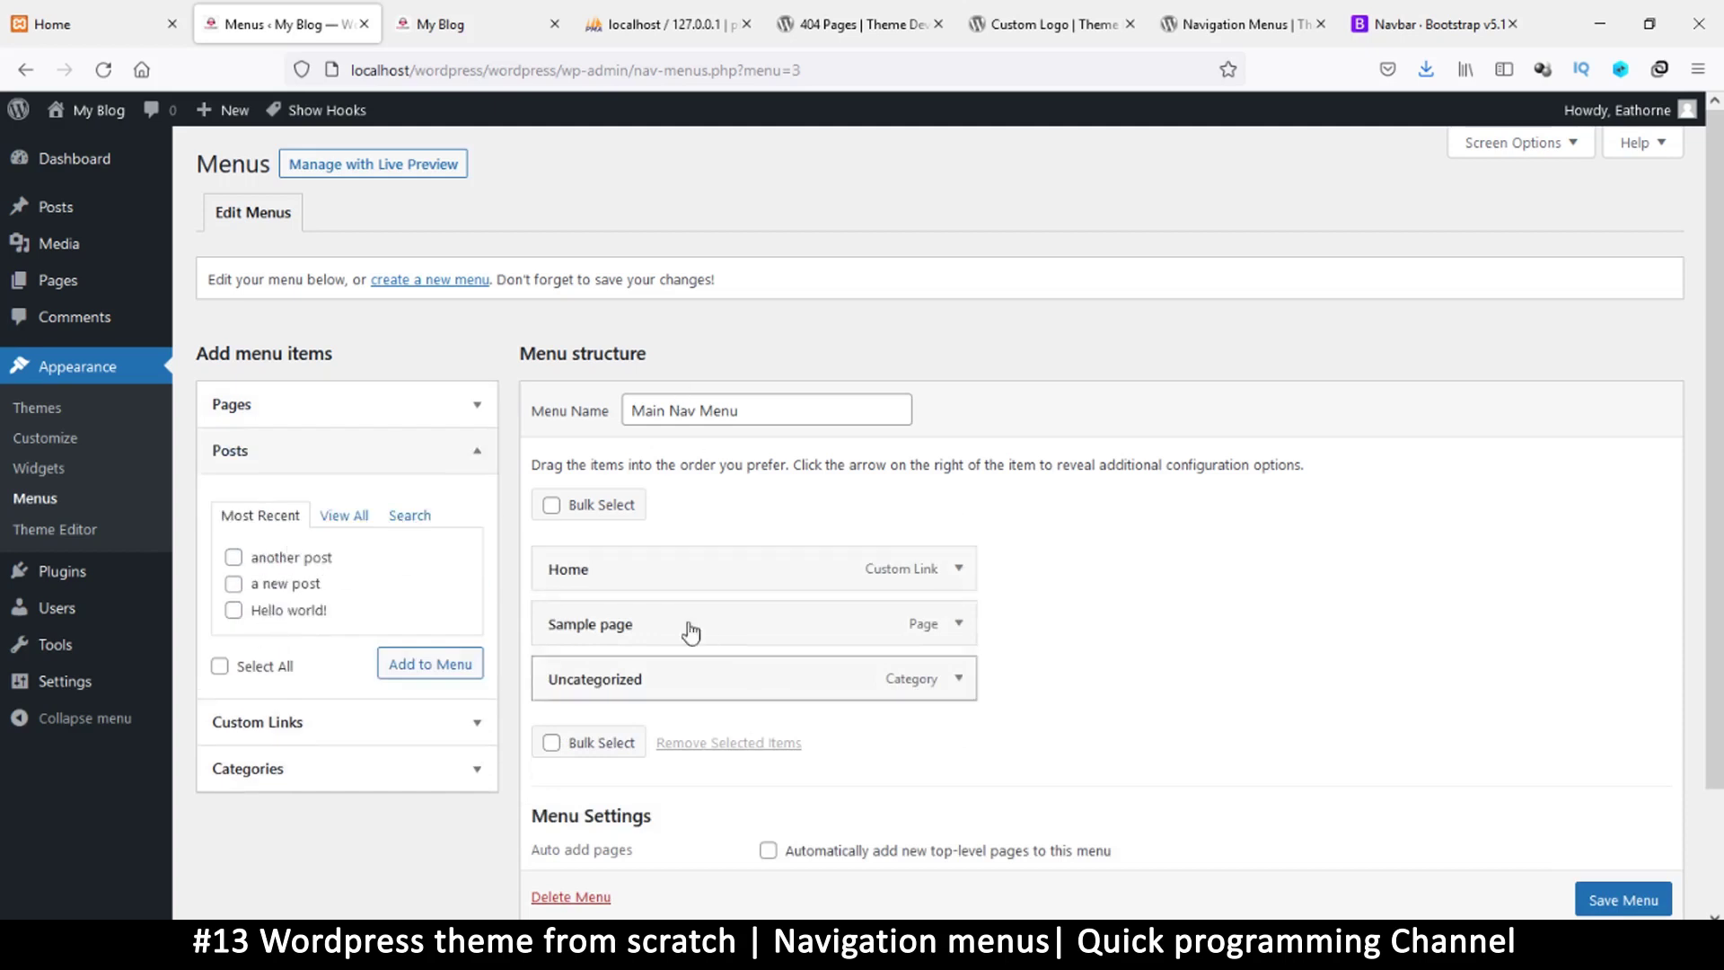
{"action": "scroll", "coordinate": [654, 620], "scroll_direction": "down", "scroll_amount": 3}
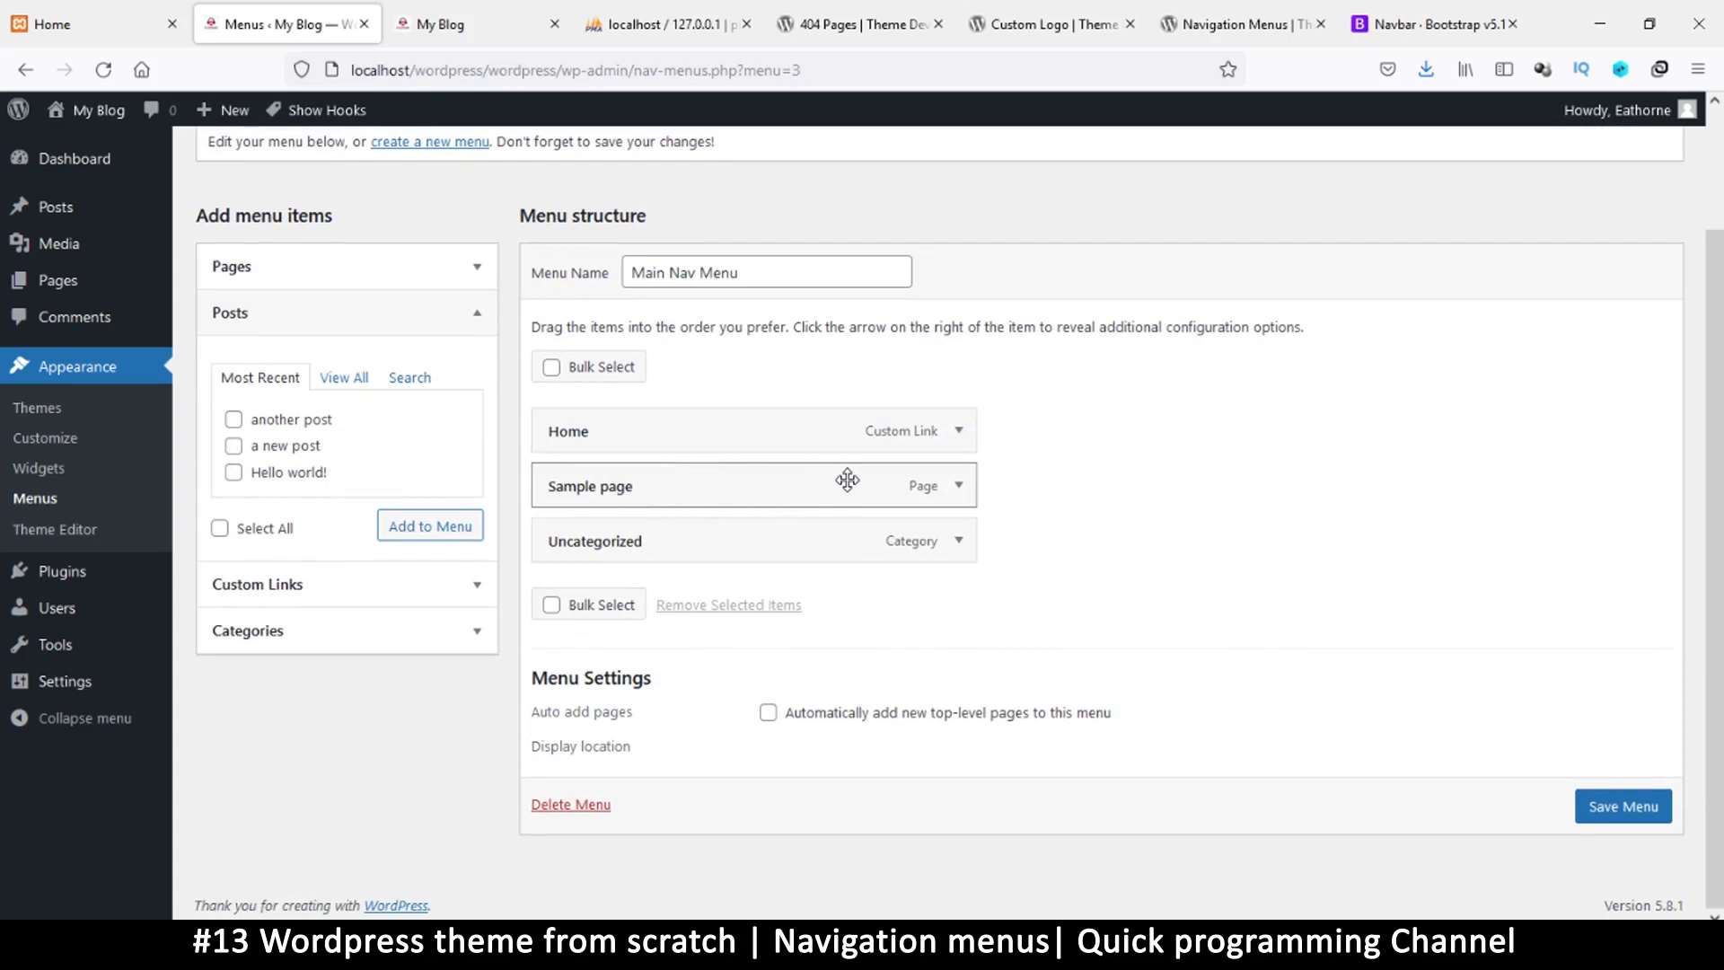
Move Sample page to the bottom and nest Uncategorized as a sub item under Home
{"action": "left_click_drag", "start_coordinate": [847, 480], "coordinate": [830, 598]}
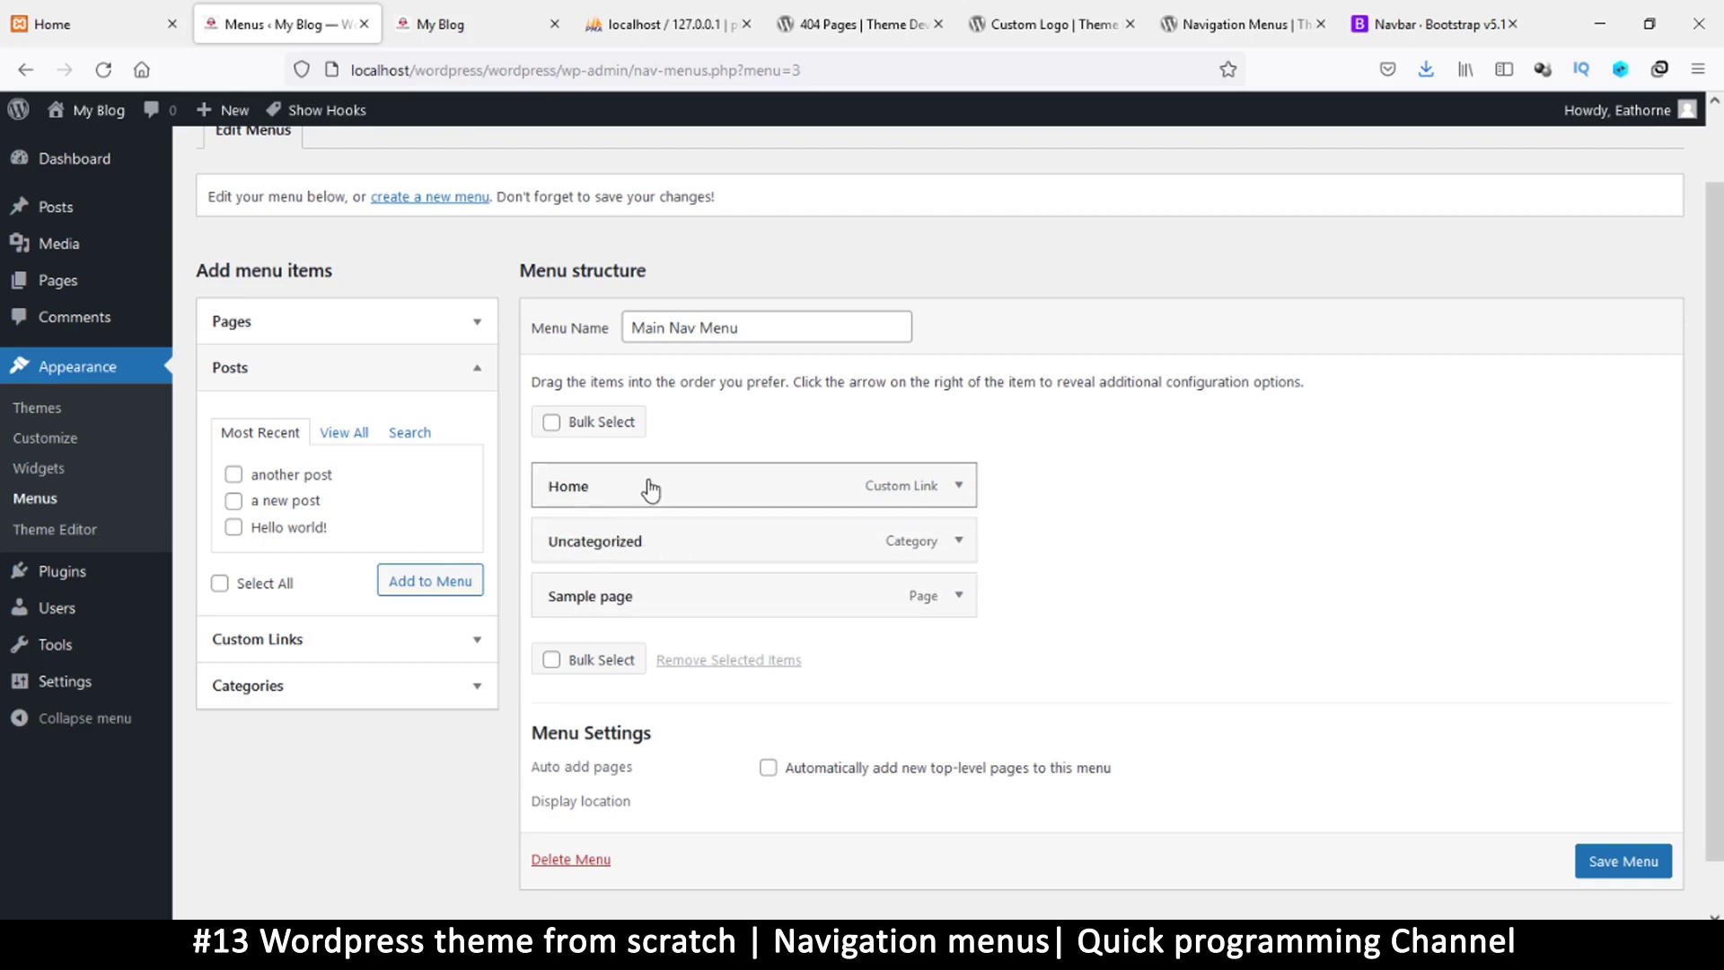
{"action": "left_click_drag", "start_coordinate": [768, 552], "coordinate": [837, 541]}
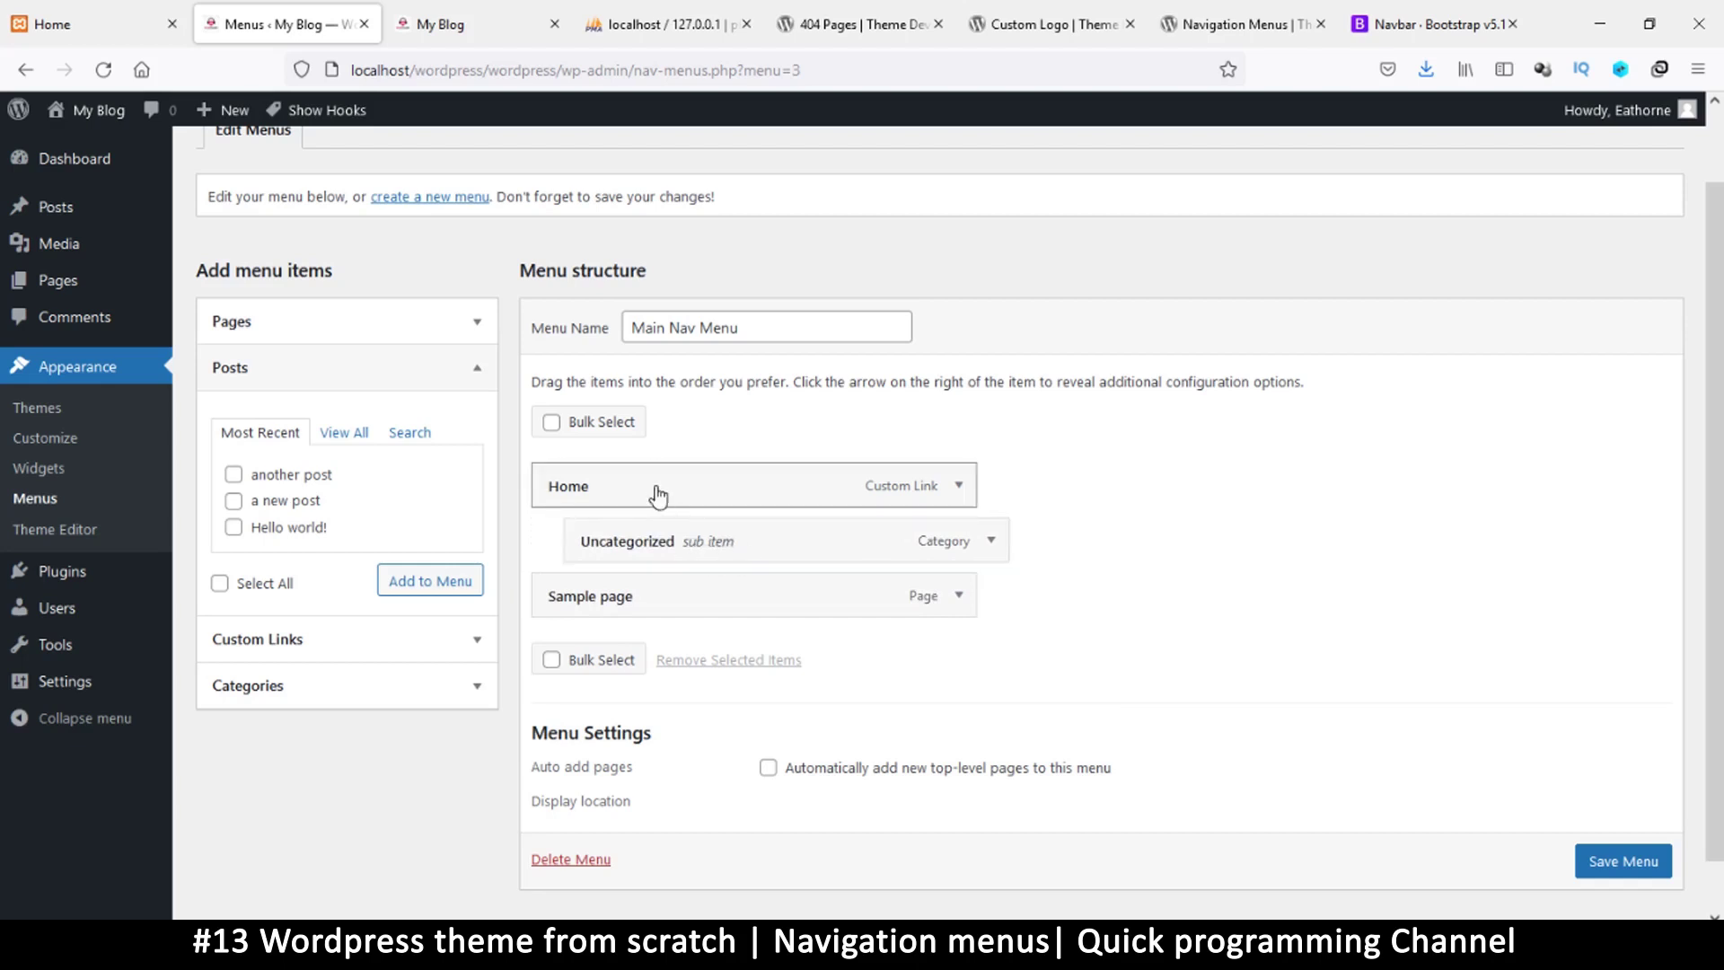
Check the front page's Dropdown, then save Main Nav Menu with Uncategorized nested under Home
{"action": "left_click", "coordinate": [436, 22]}
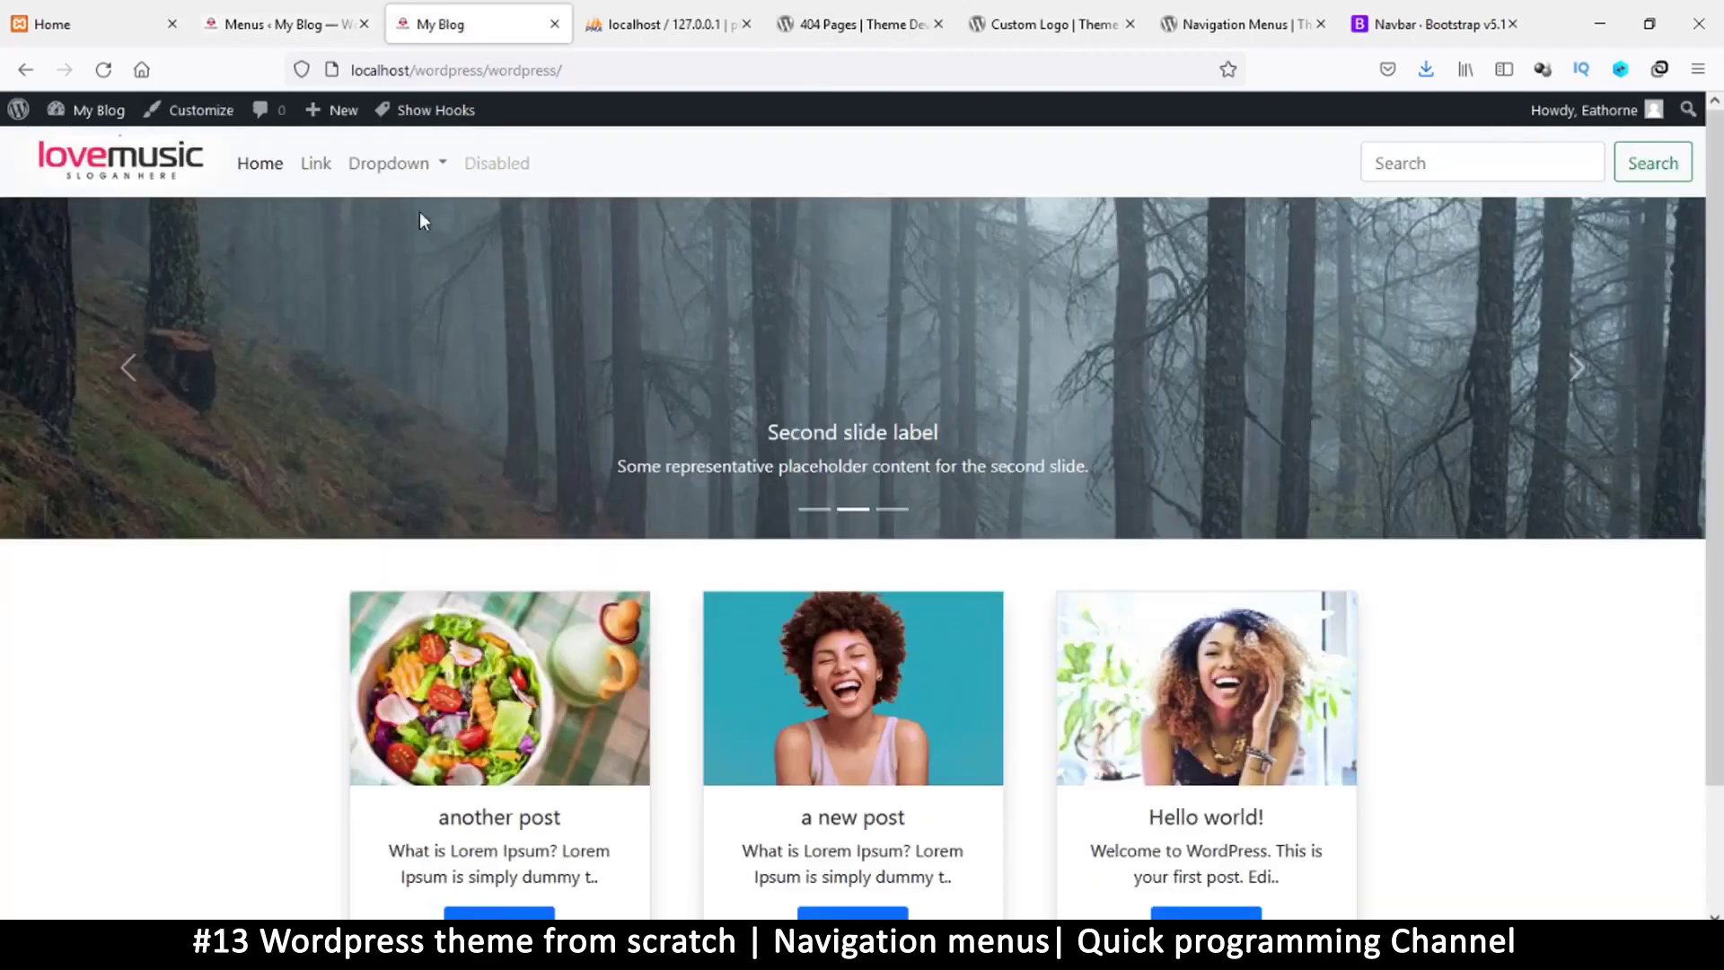
{"action": "left_click", "coordinate": [443, 168]}
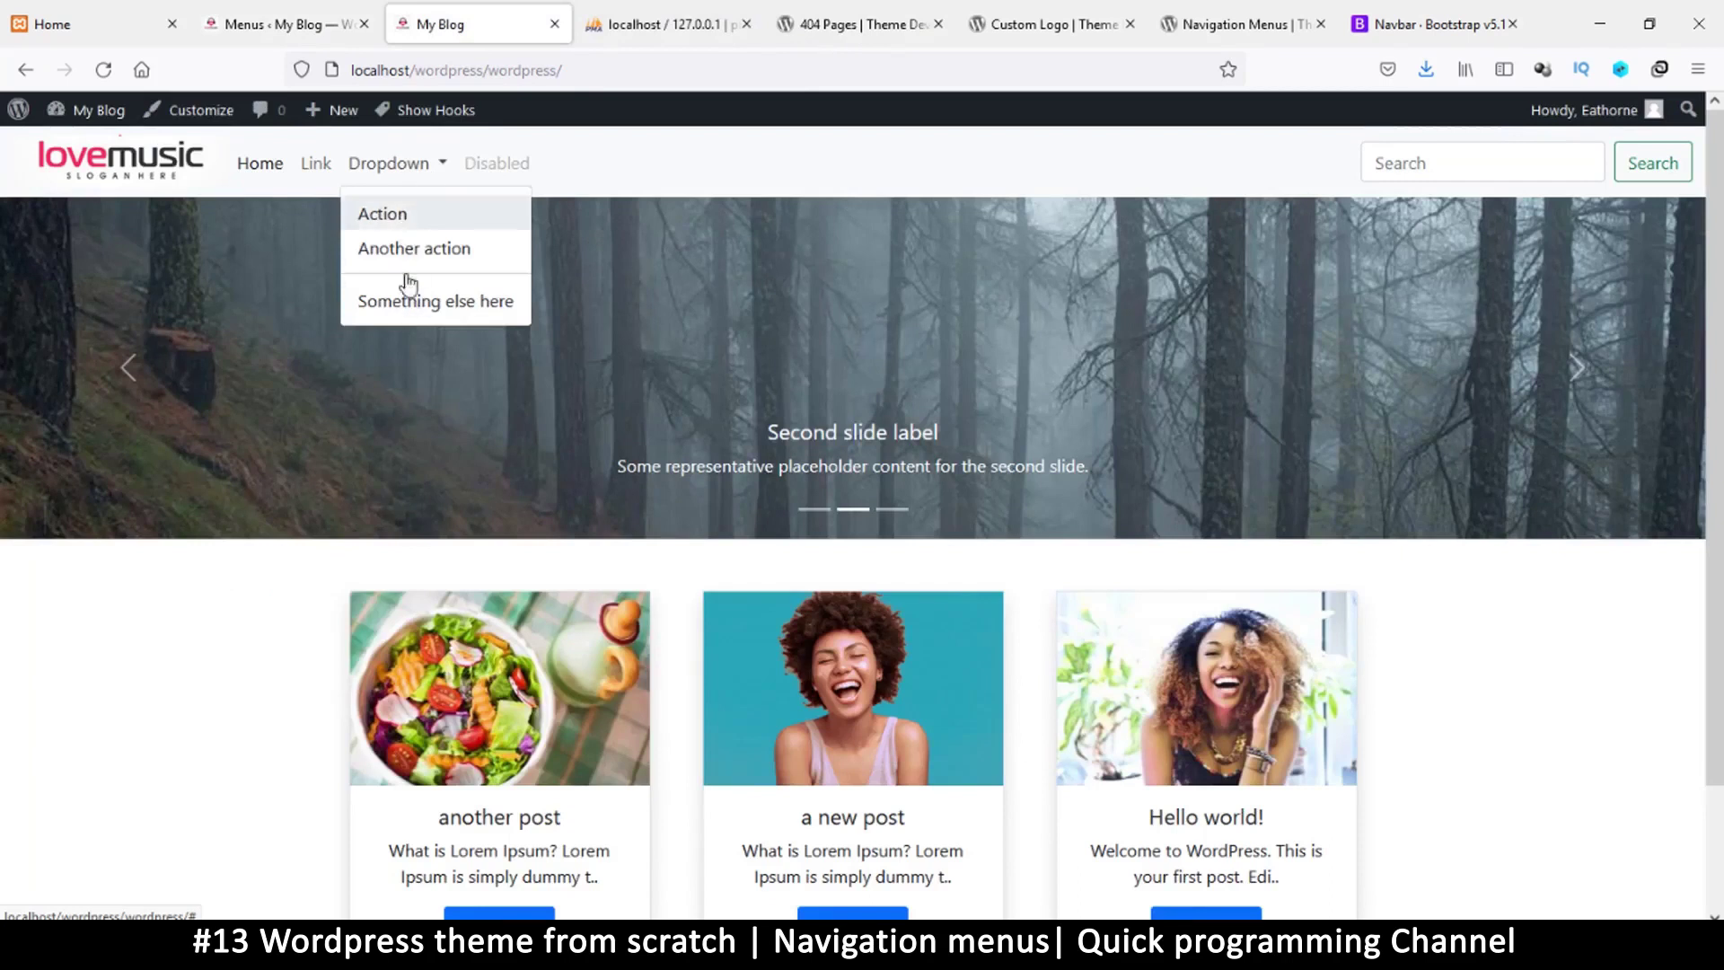
{"action": "left_click", "coordinate": [278, 24]}
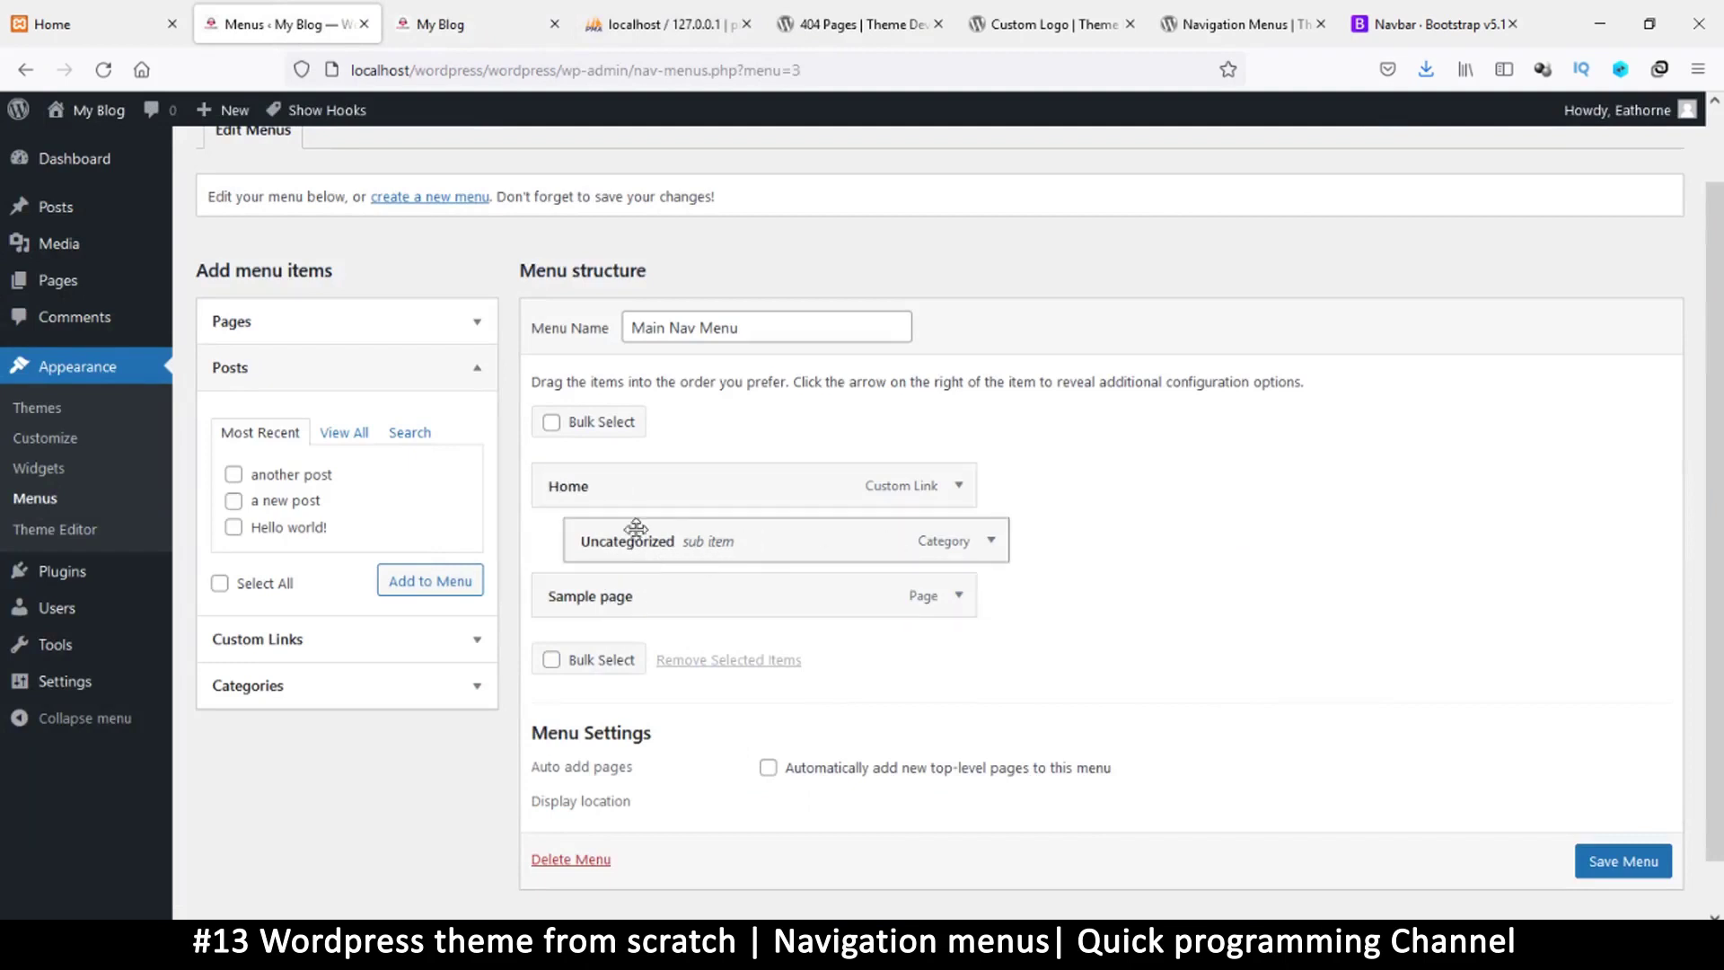
{"action": "left_click", "coordinate": [1621, 869]}
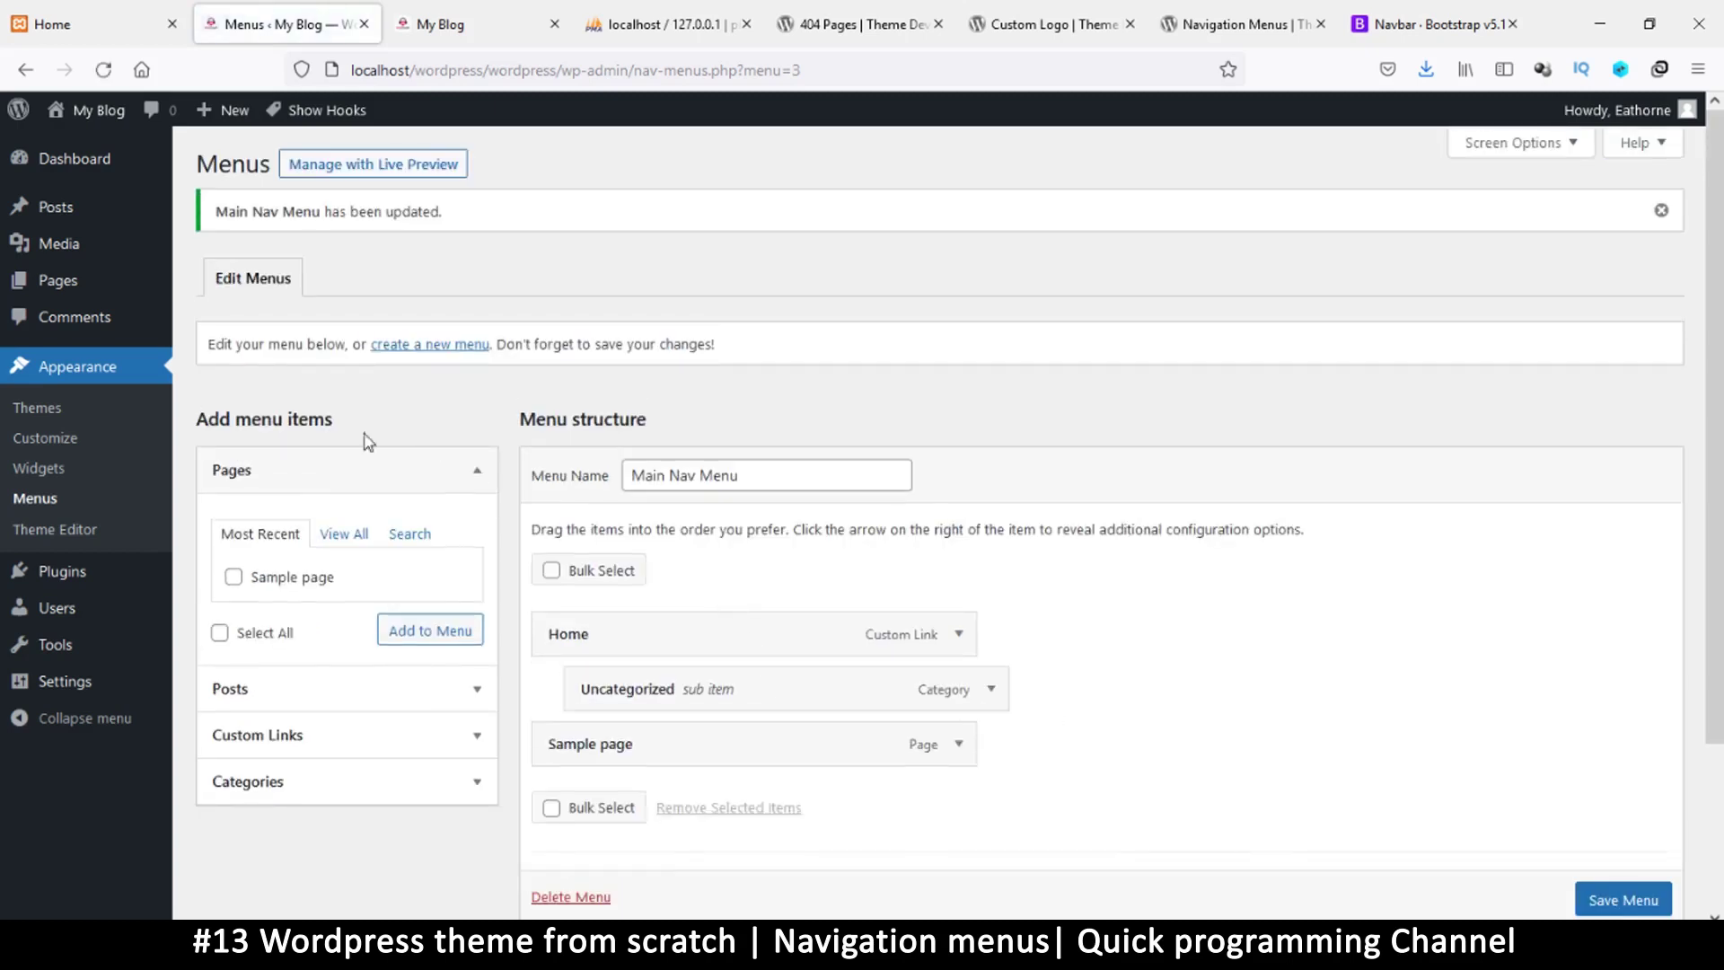
Create a new menu named 'my footer links' and add the Home page to it
{"action": "left_click", "coordinate": [438, 359]}
{"action": "left_click", "coordinate": [668, 414]}
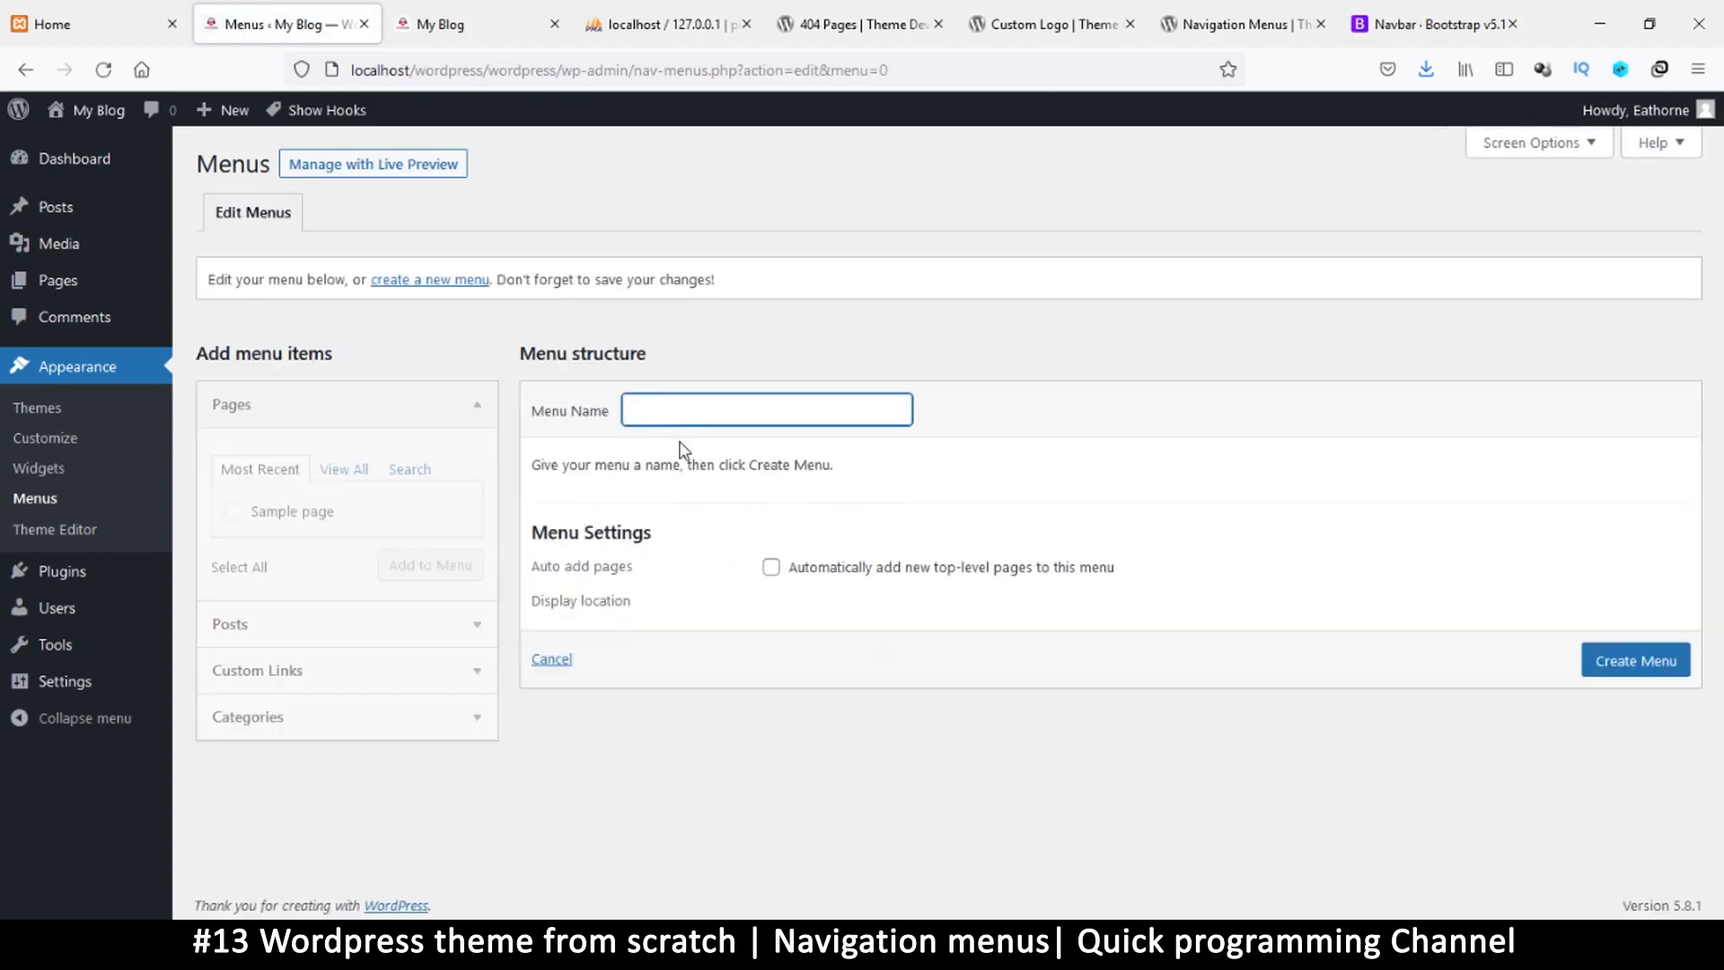
{"action": "type", "text": "my footer links"}
{"action": "left_click", "coordinate": [1636, 660]}
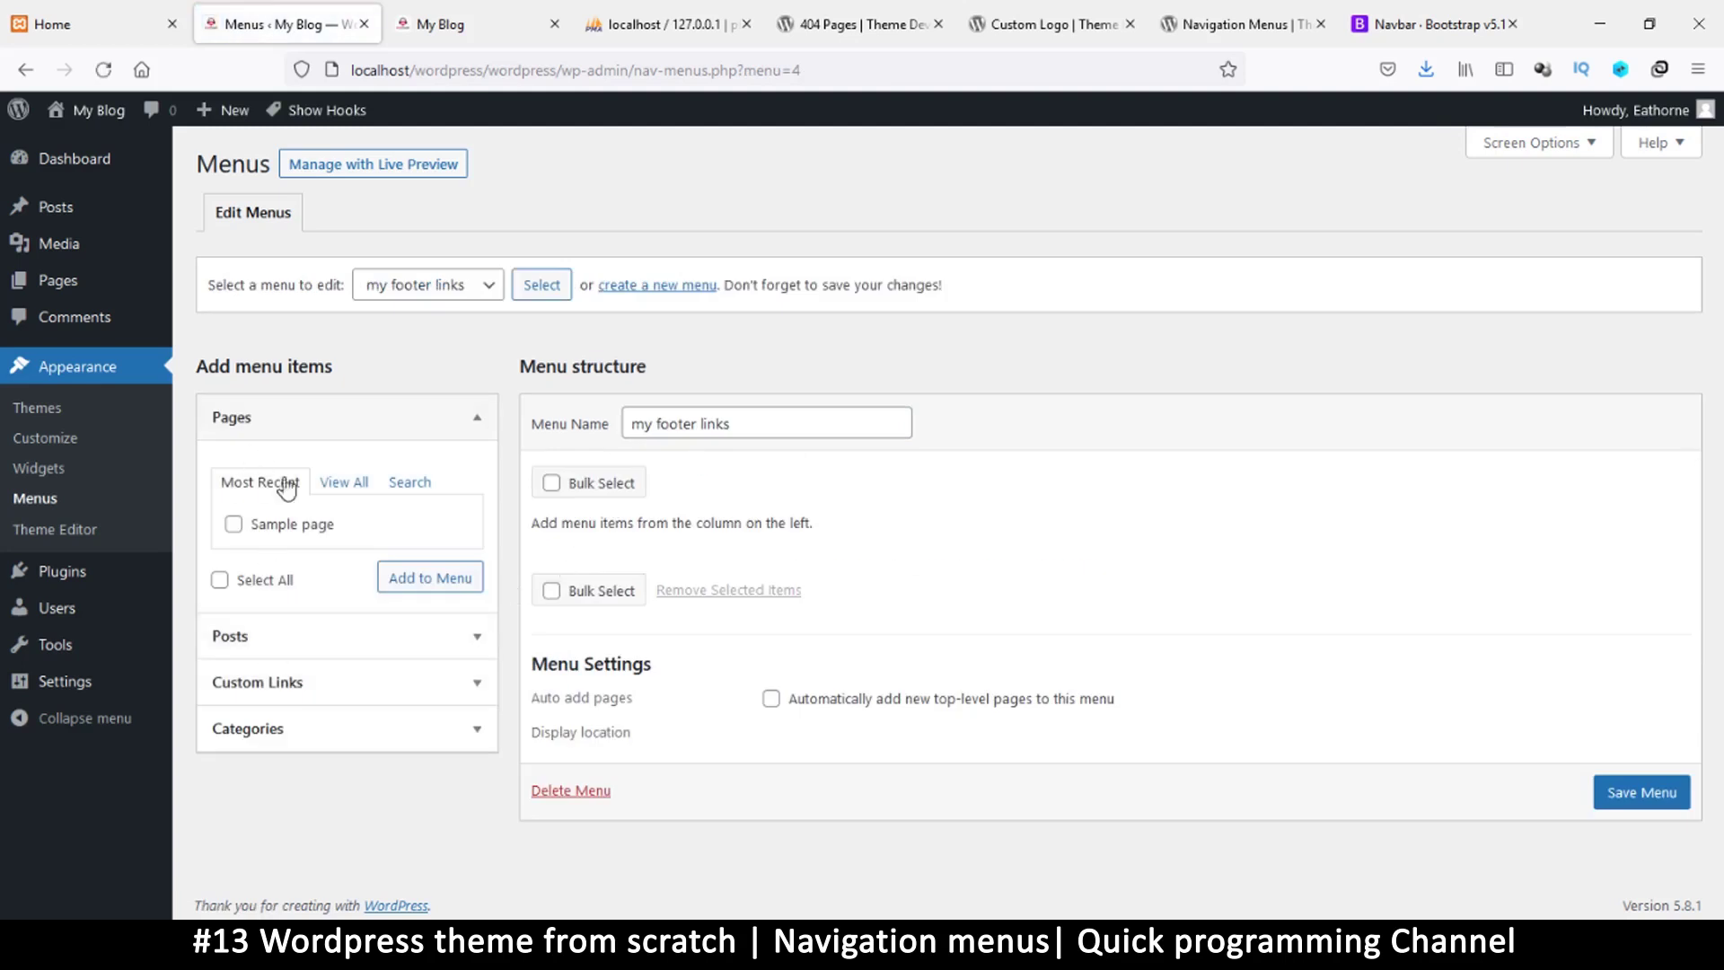
{"action": "left_click", "coordinate": [344, 485]}
{"action": "left_click", "coordinate": [234, 526]}
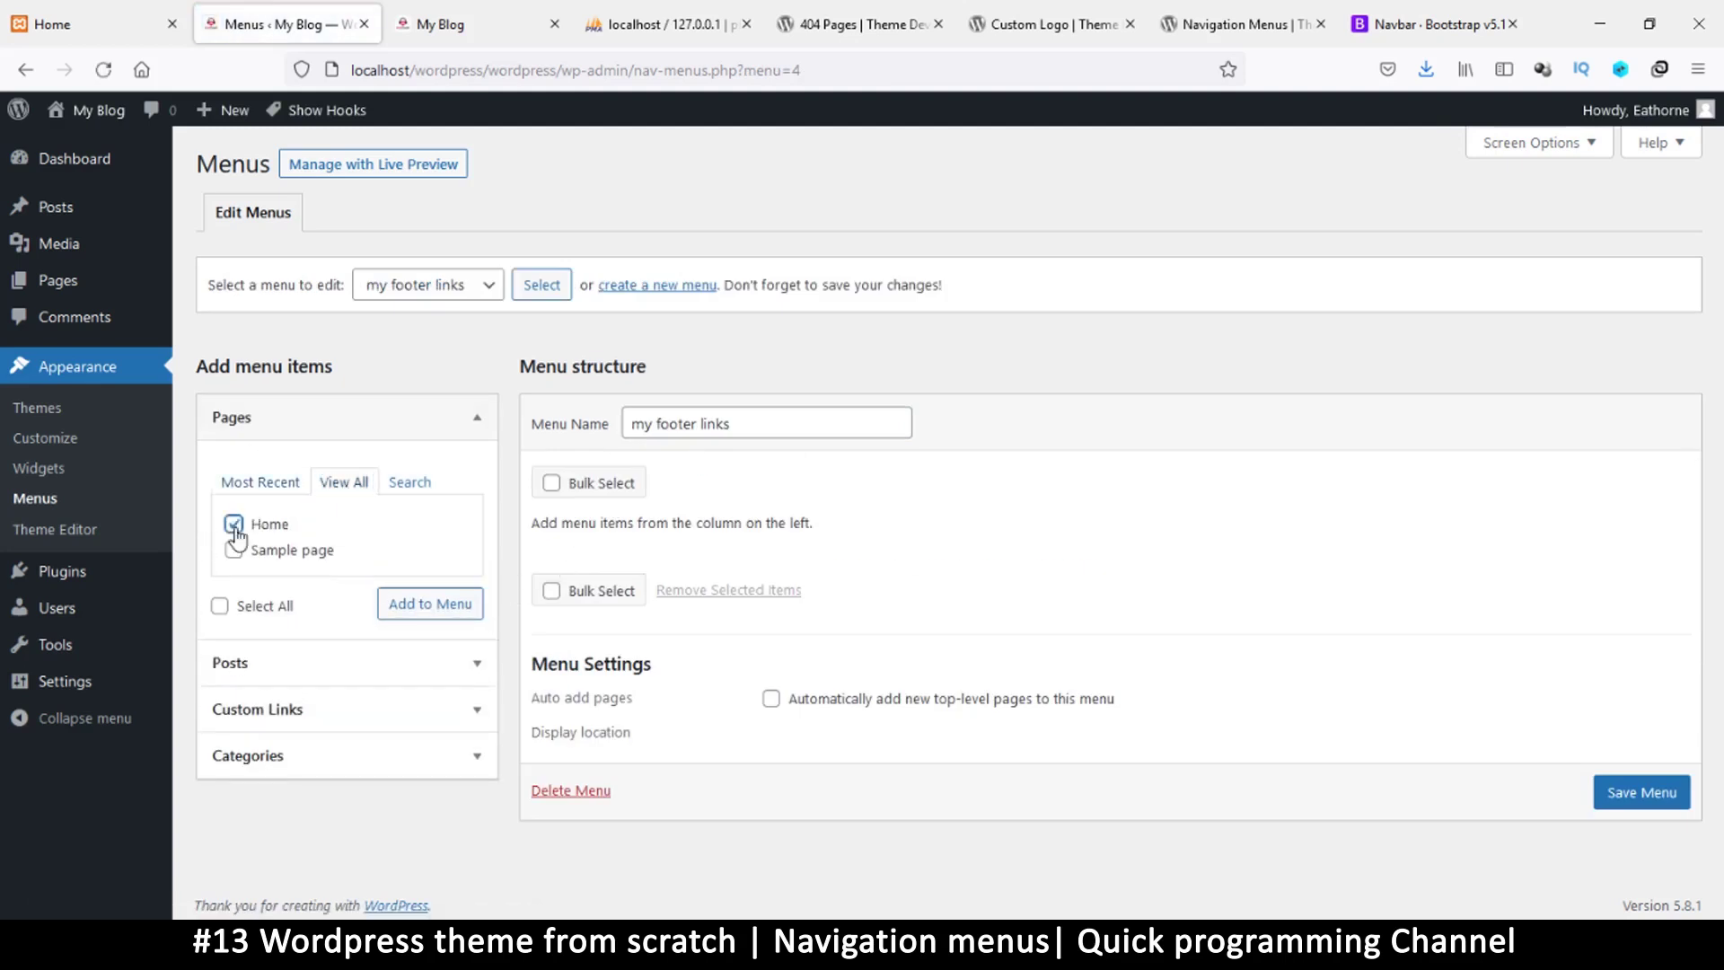
{"action": "left_click", "coordinate": [461, 604]}
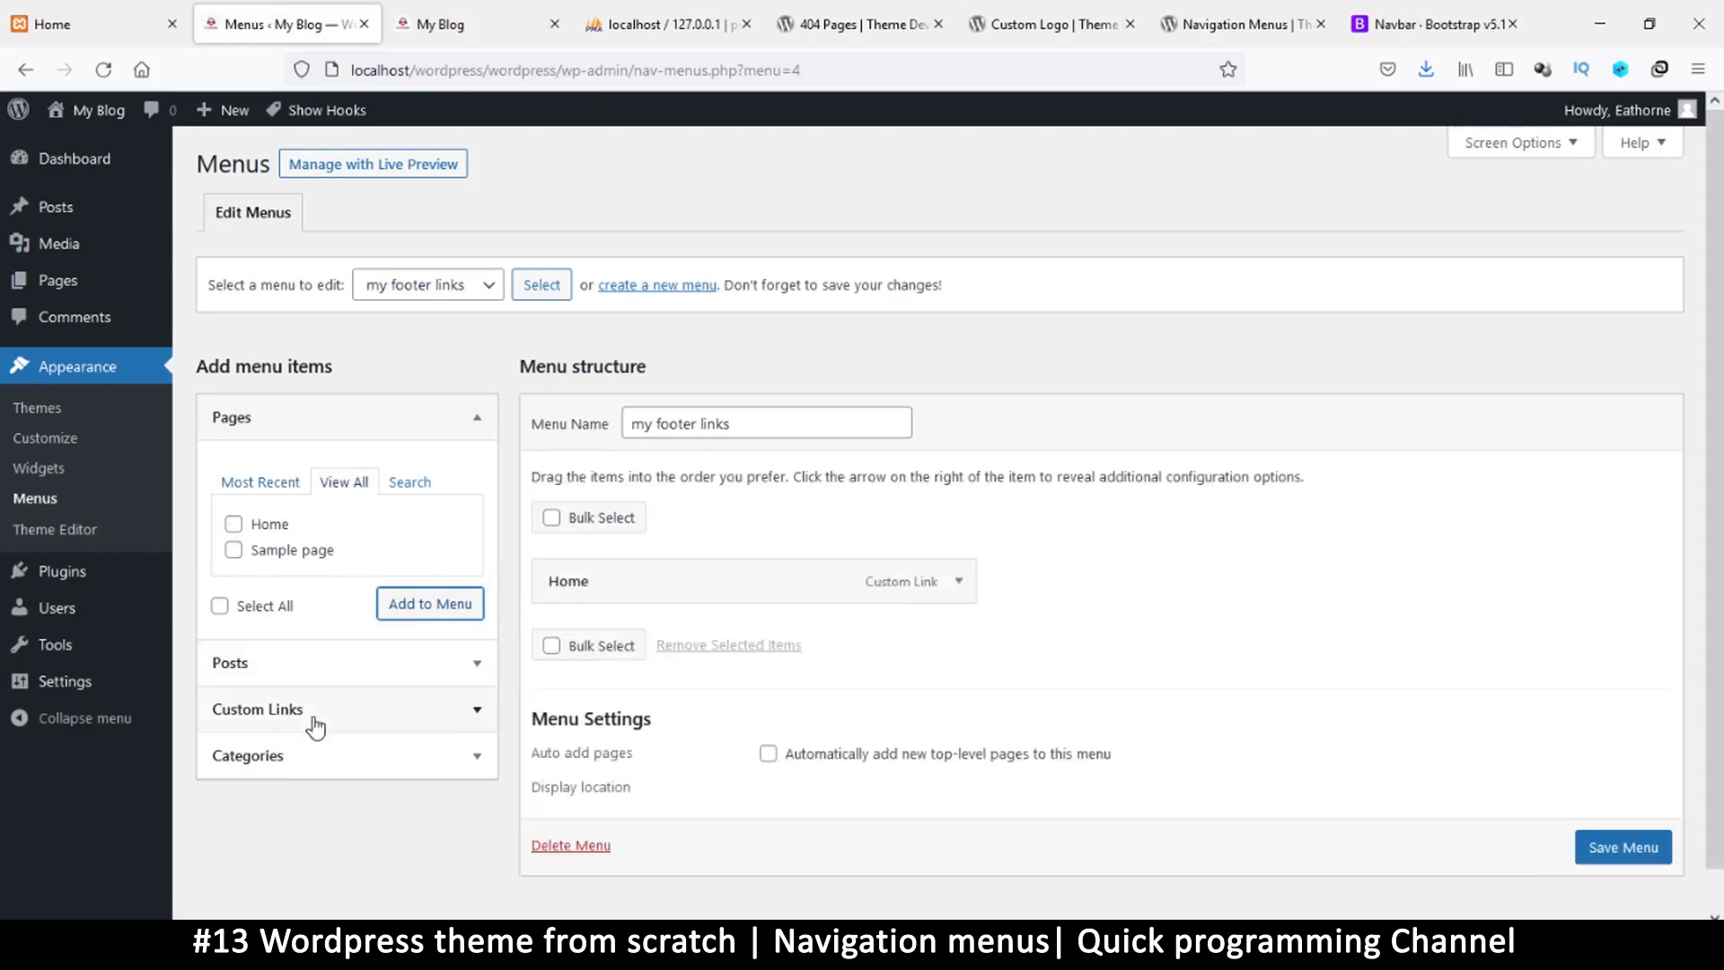
Add the posts a new post, another post and Hello world!, then save the menu
{"action": "left_click", "coordinate": [293, 759]}
{"action": "scroll", "coordinate": [359, 646], "scroll_direction": "down", "scroll_amount": 1}
{"action": "left_click", "coordinate": [279, 431]}
{"action": "left_click", "coordinate": [234, 581]}
{"action": "left_click", "coordinate": [233, 555]}
{"action": "left_click", "coordinate": [234, 529]}
{"action": "left_click", "coordinate": [341, 489]}
{"action": "left_click", "coordinate": [234, 529]}
{"action": "left_click", "coordinate": [234, 555]}
{"action": "left_click", "coordinate": [234, 581]}
{"action": "left_click", "coordinate": [430, 634]}
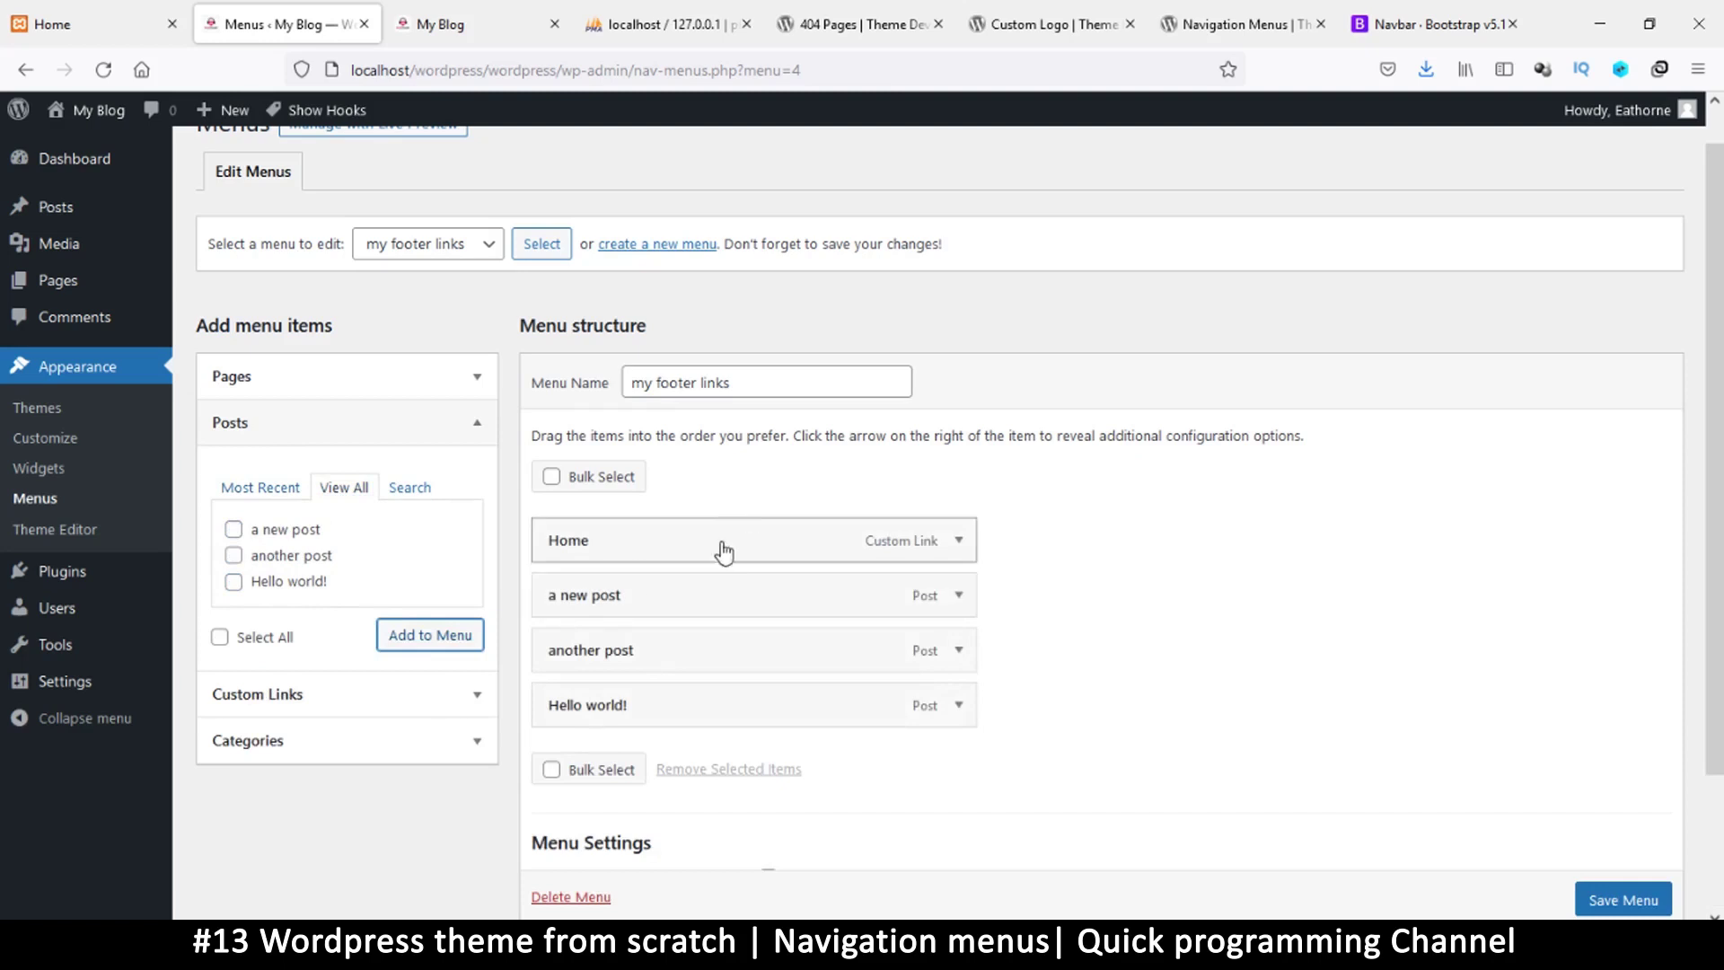
{"action": "scroll", "coordinate": [1622, 907], "scroll_direction": "down", "scroll_amount": 1}
{"action": "left_click", "coordinate": [1600, 905]}
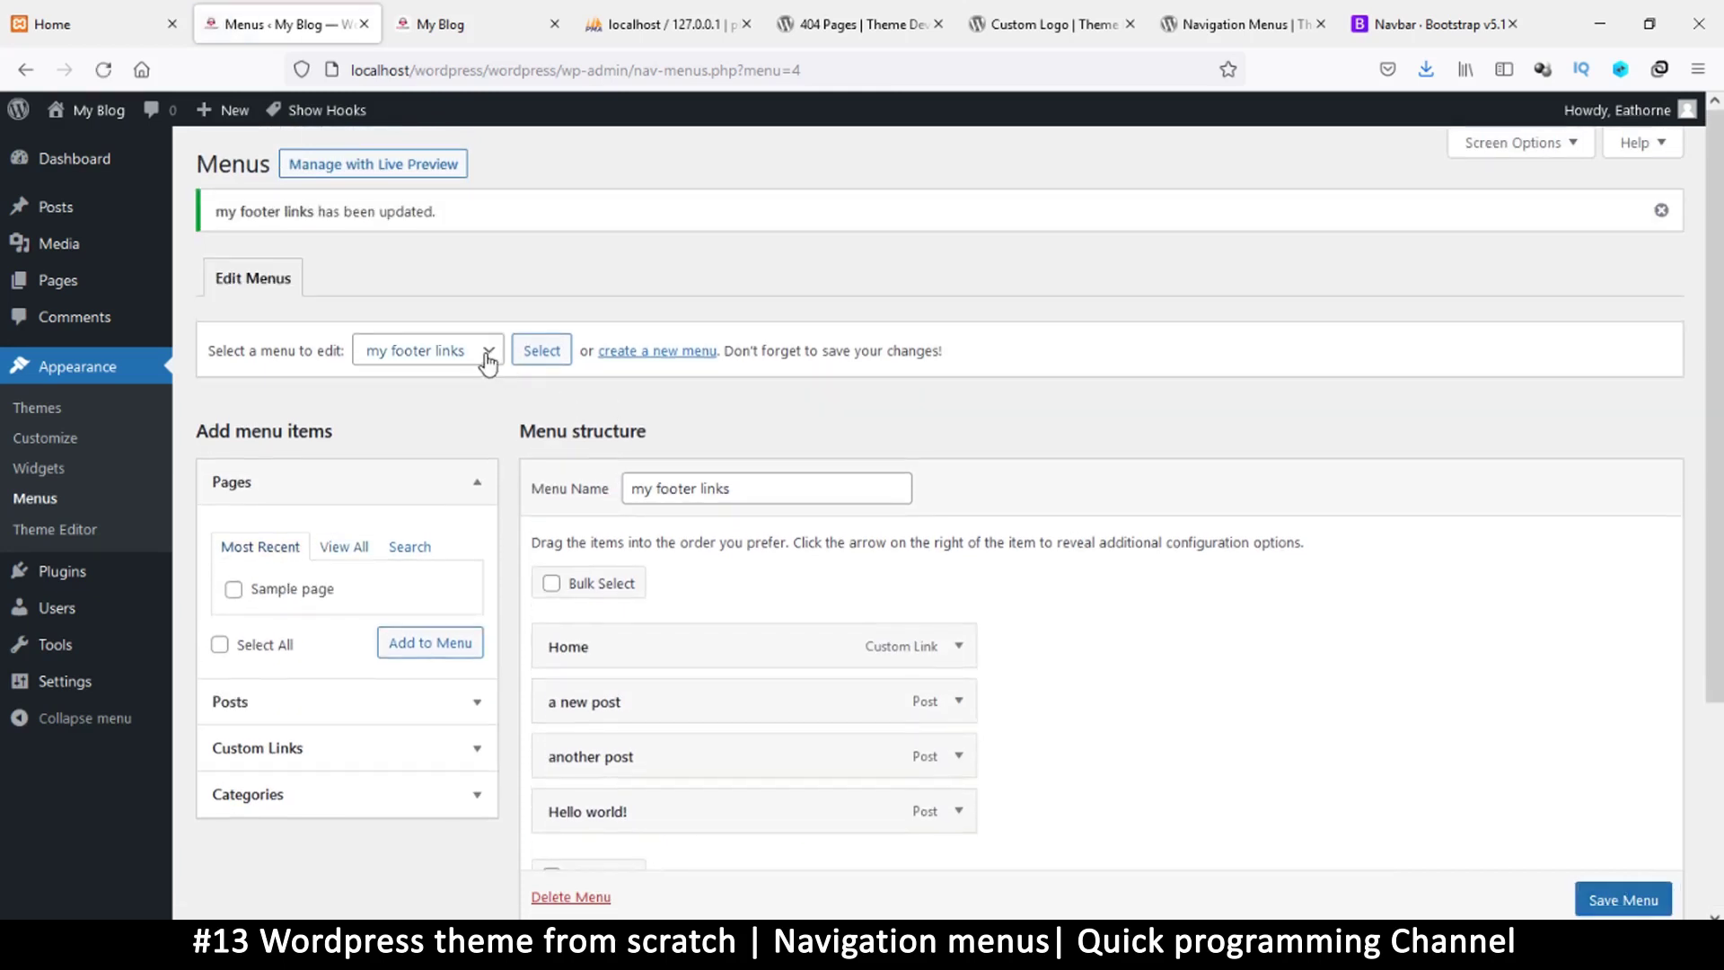
Glance at the existing menus and the blog's front page, then open the Navigation Menus docs
{"action": "left_click", "coordinate": [488, 358]}
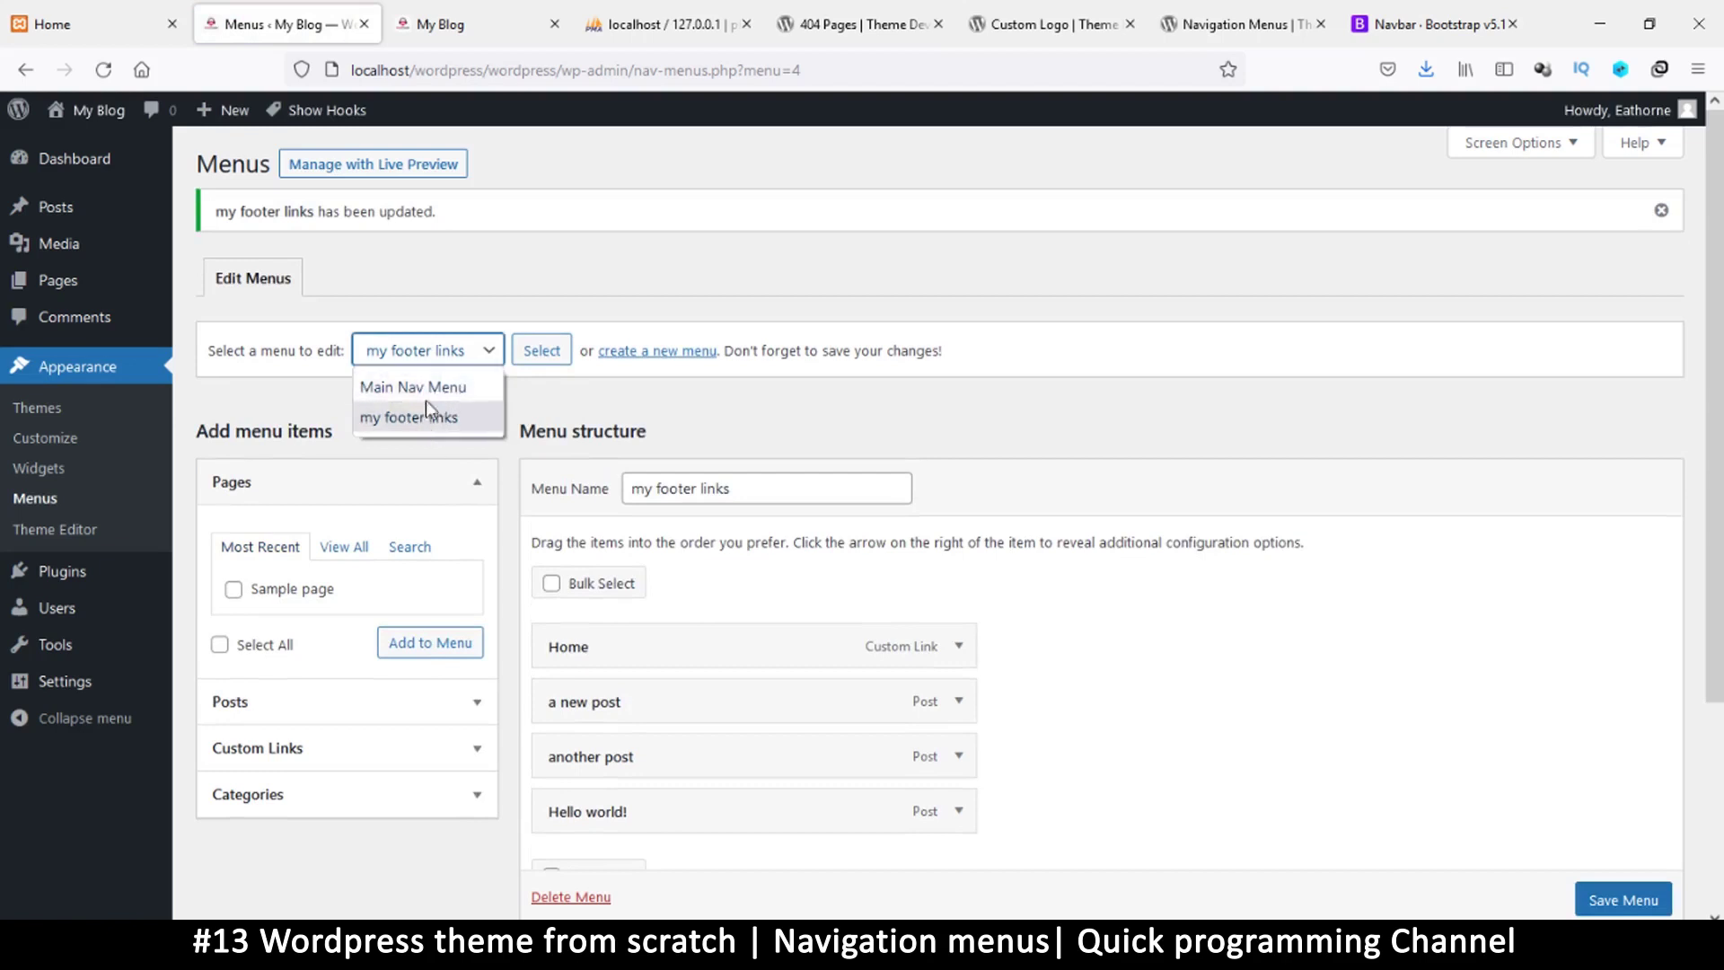
{"action": "left_click", "coordinate": [947, 434]}
{"action": "left_click", "coordinate": [476, 24]}
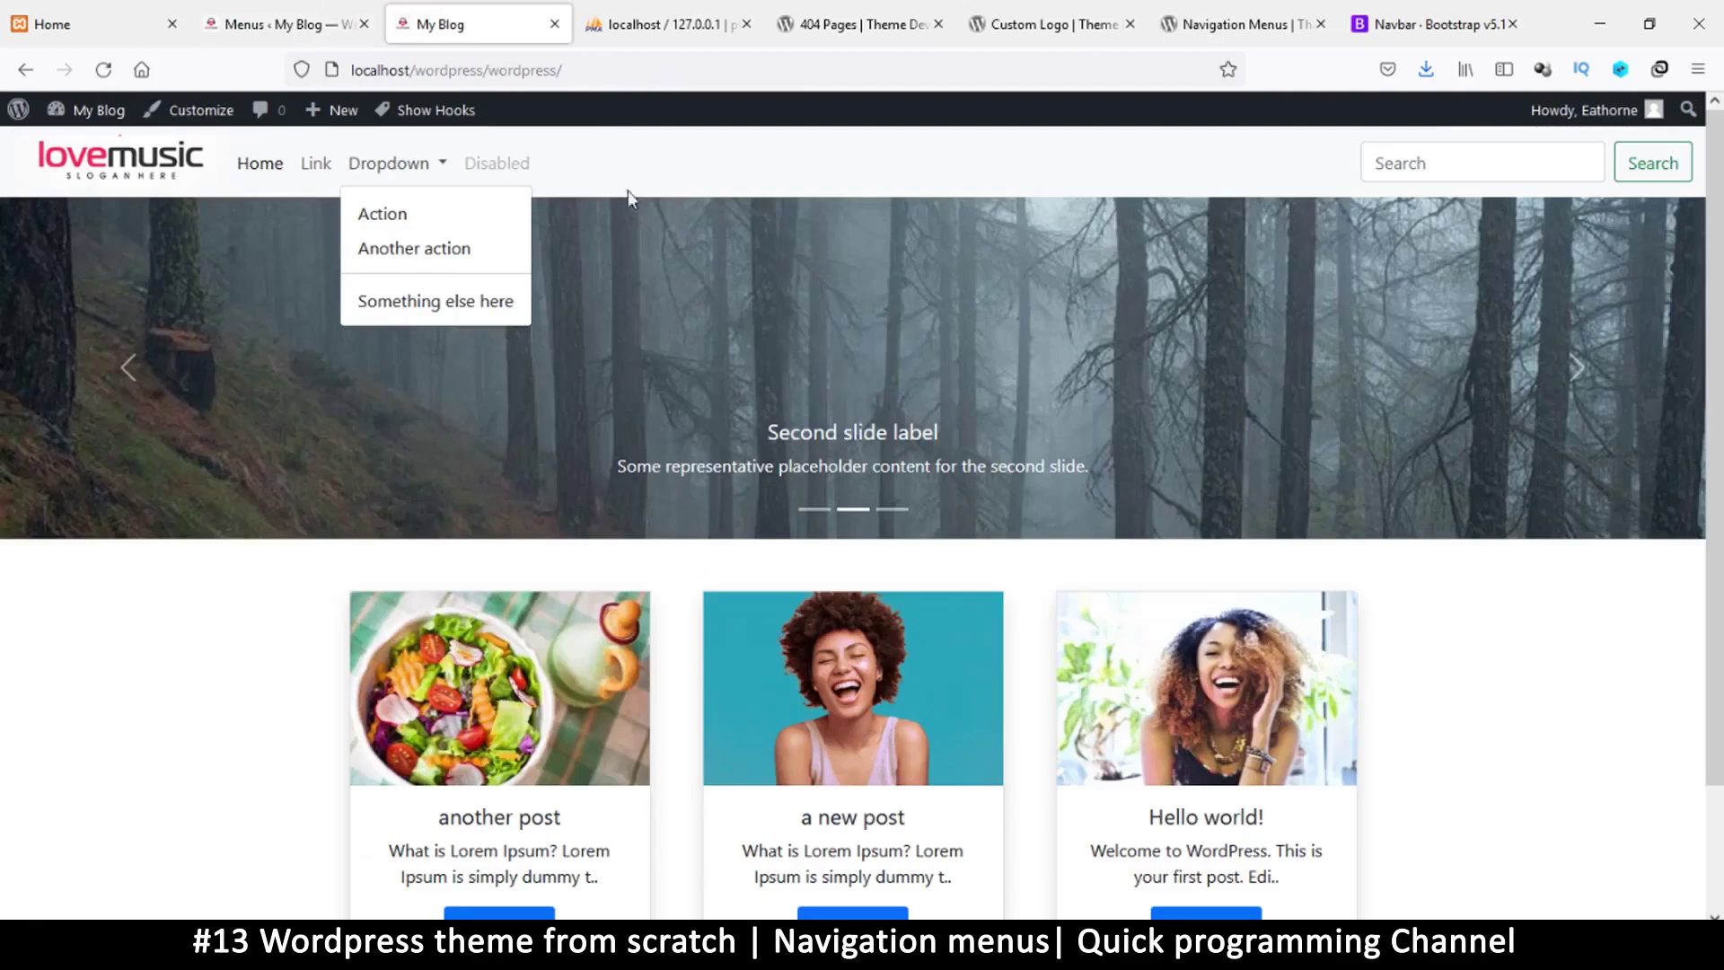
{"action": "left_click", "coordinate": [681, 218]}
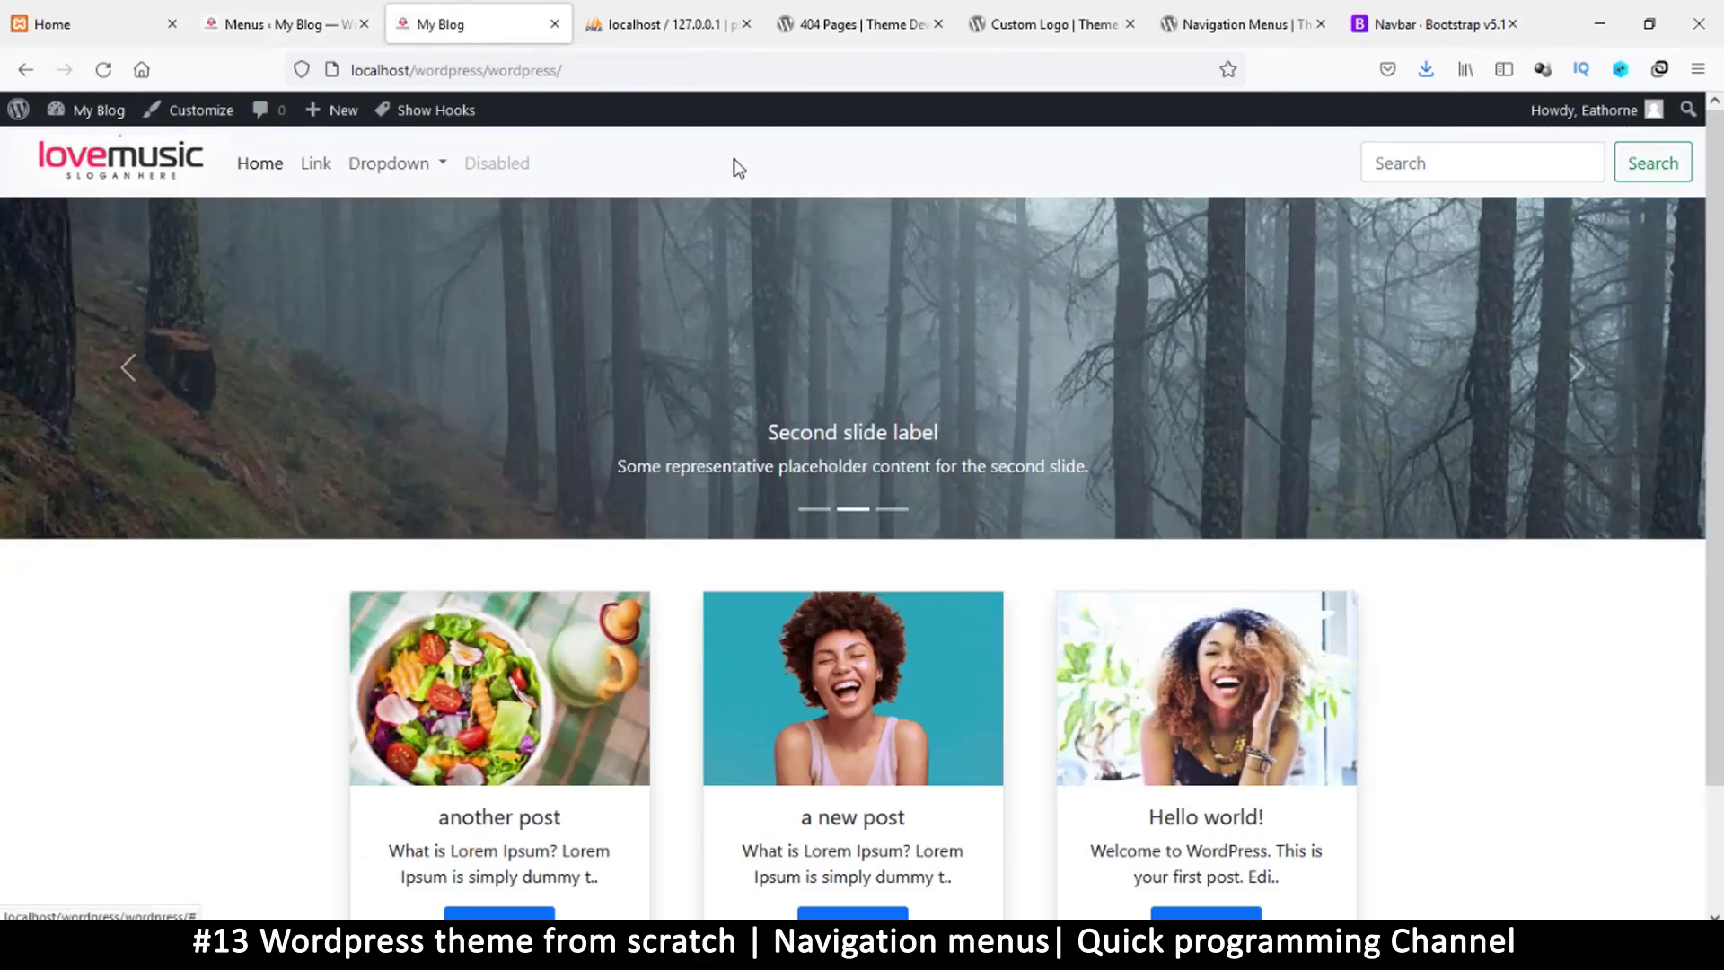
{"action": "scroll", "coordinate": [485, 520], "scroll_direction": "down", "scroll_amount": 3}
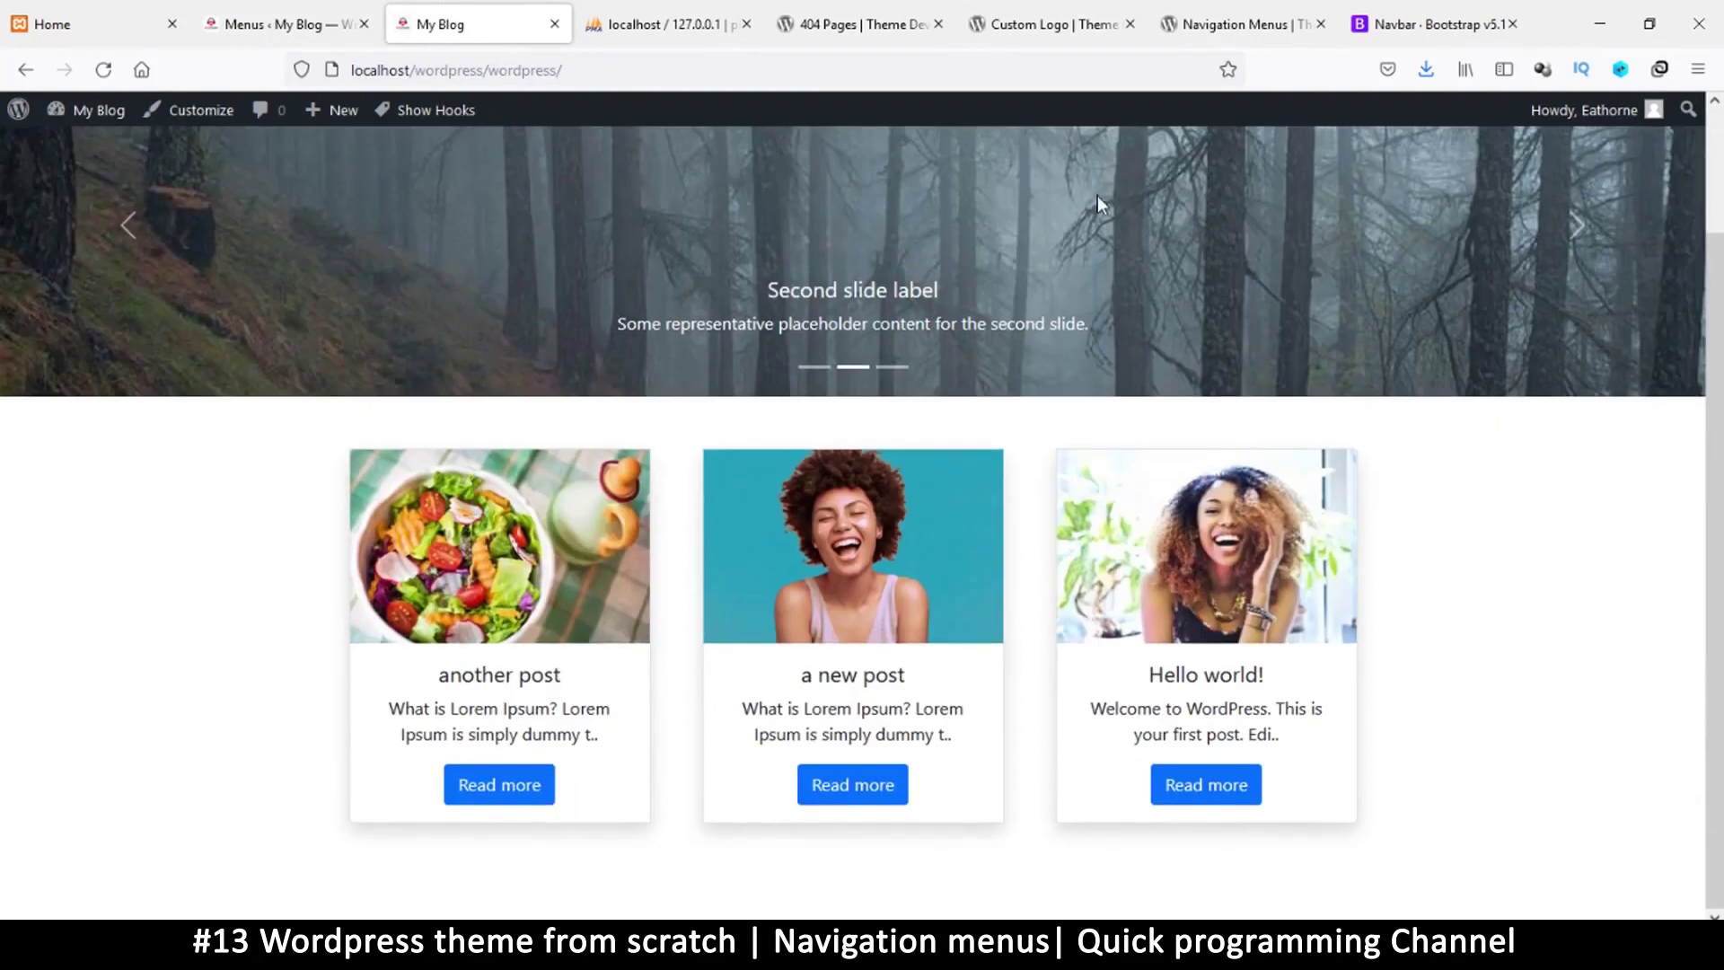
{"action": "left_click", "coordinate": [1244, 24]}
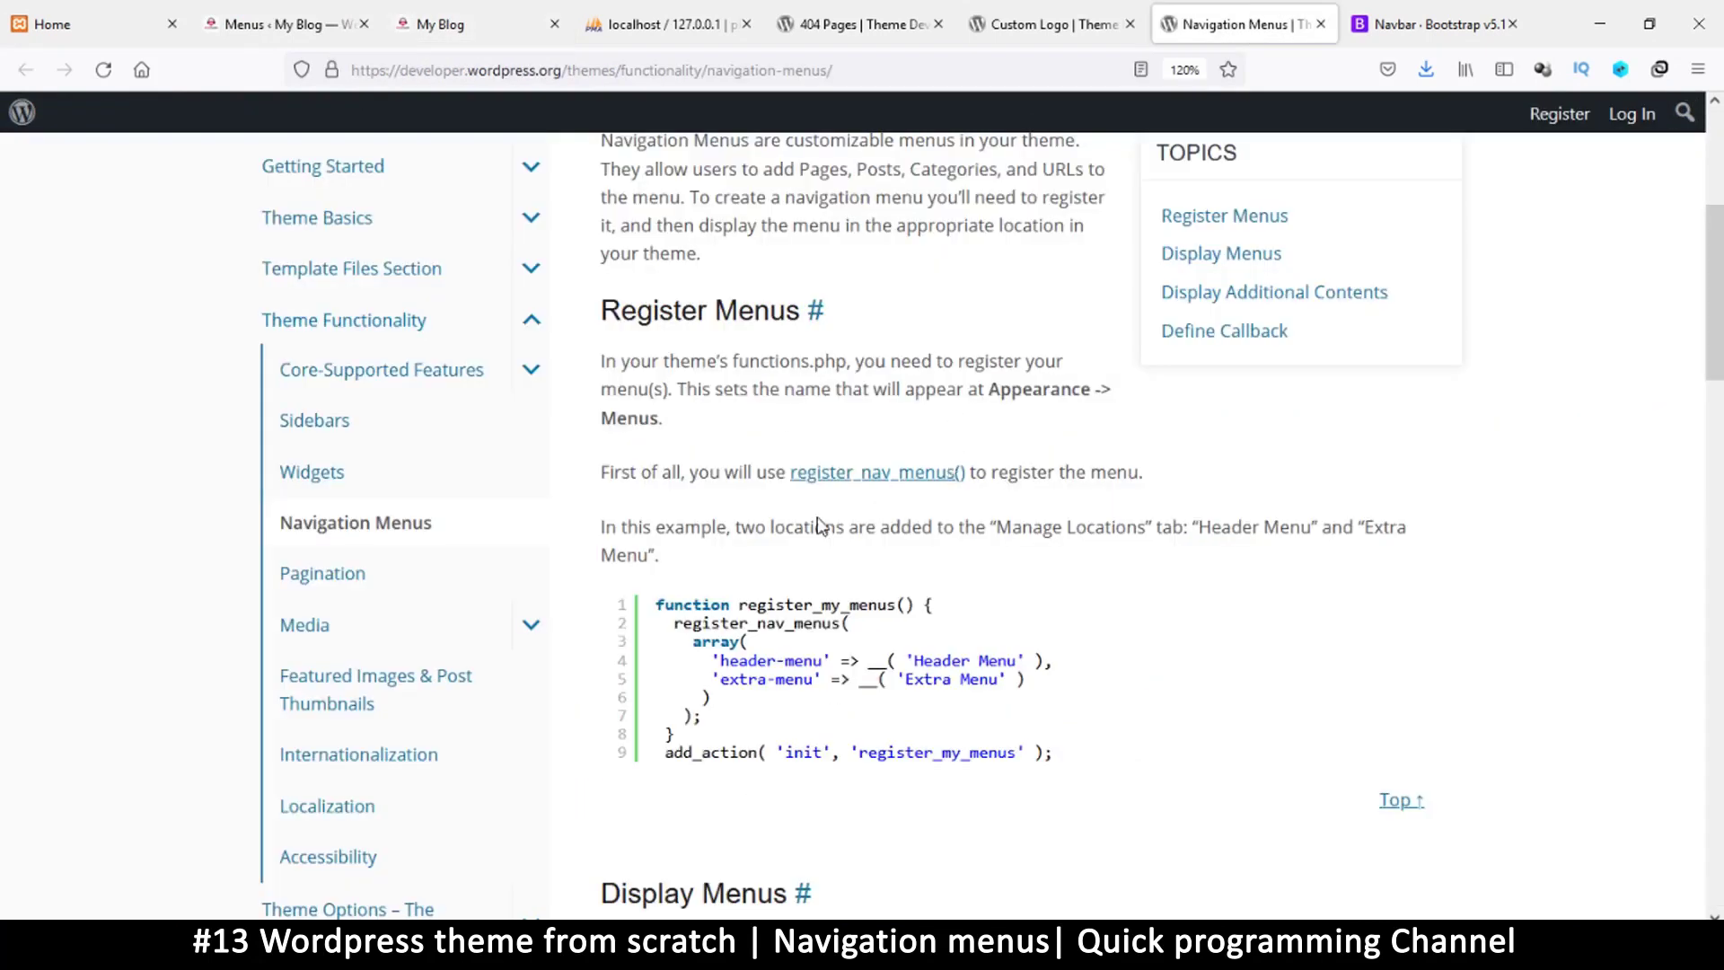
{"action": "scroll", "coordinate": [817, 525], "scroll_direction": "up", "scroll_amount": 5}
{"action": "scroll", "coordinate": [814, 510], "scroll_direction": "down", "scroll_amount": 4}
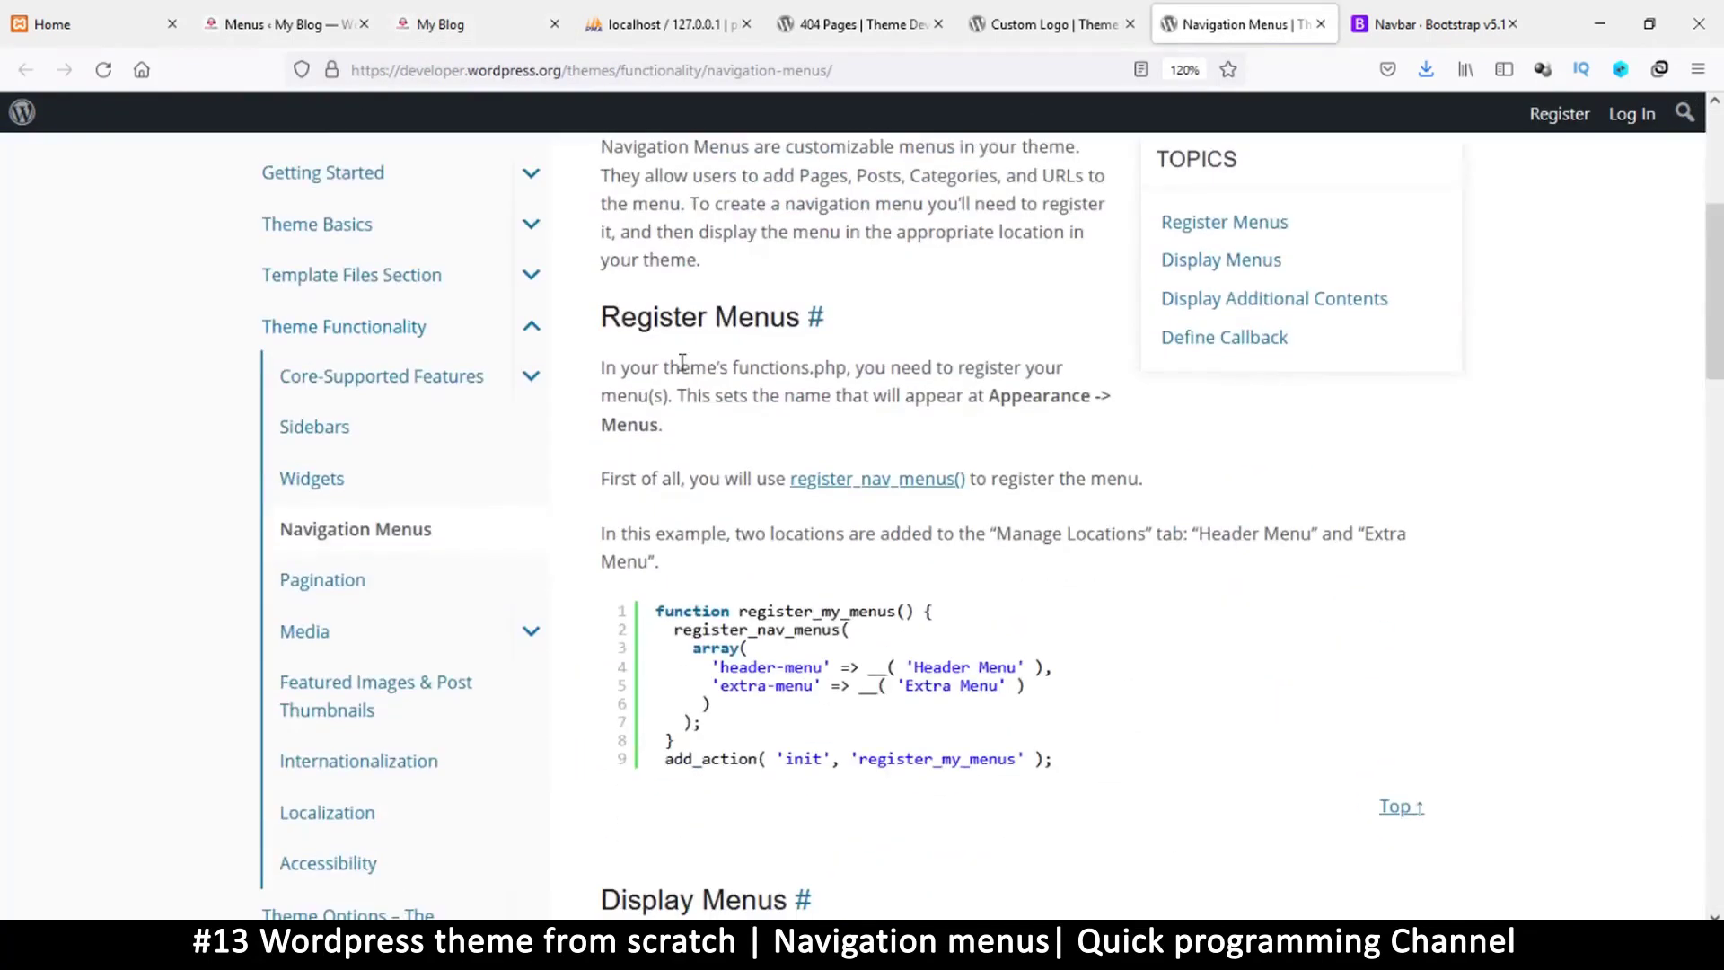
{"action": "scroll", "coordinate": [399, 535], "scroll_direction": "up", "scroll_amount": 2}
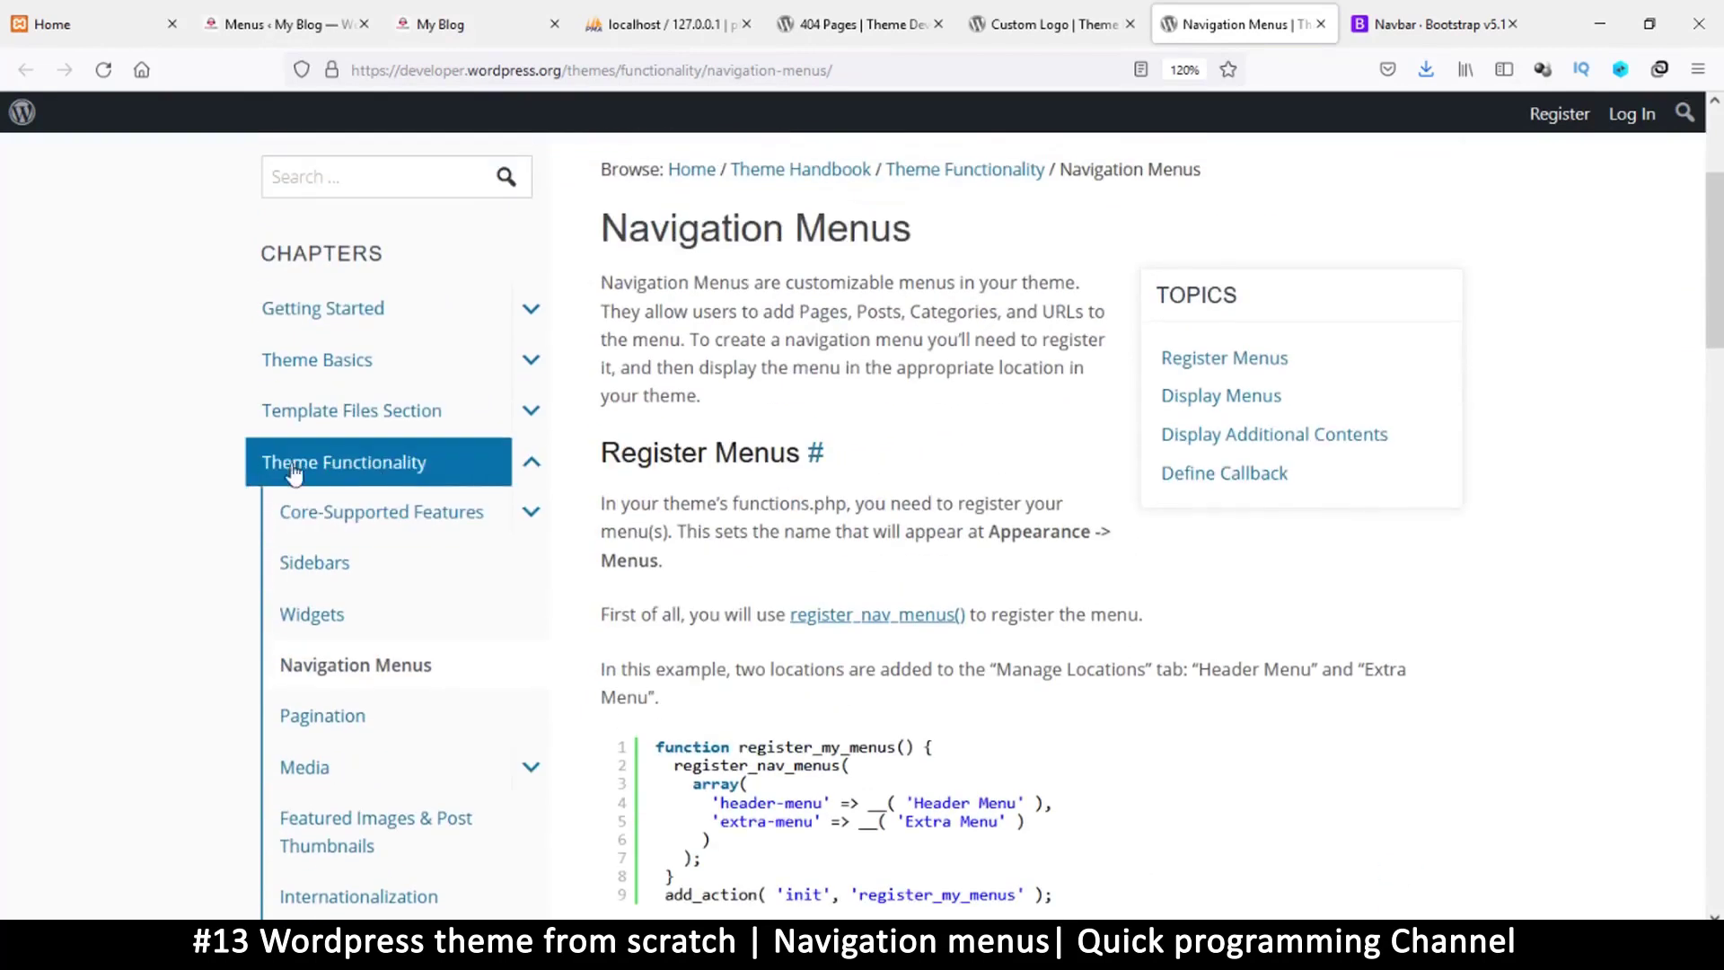
{"action": "scroll", "coordinate": [524, 504], "scroll_direction": "down", "scroll_amount": 2}
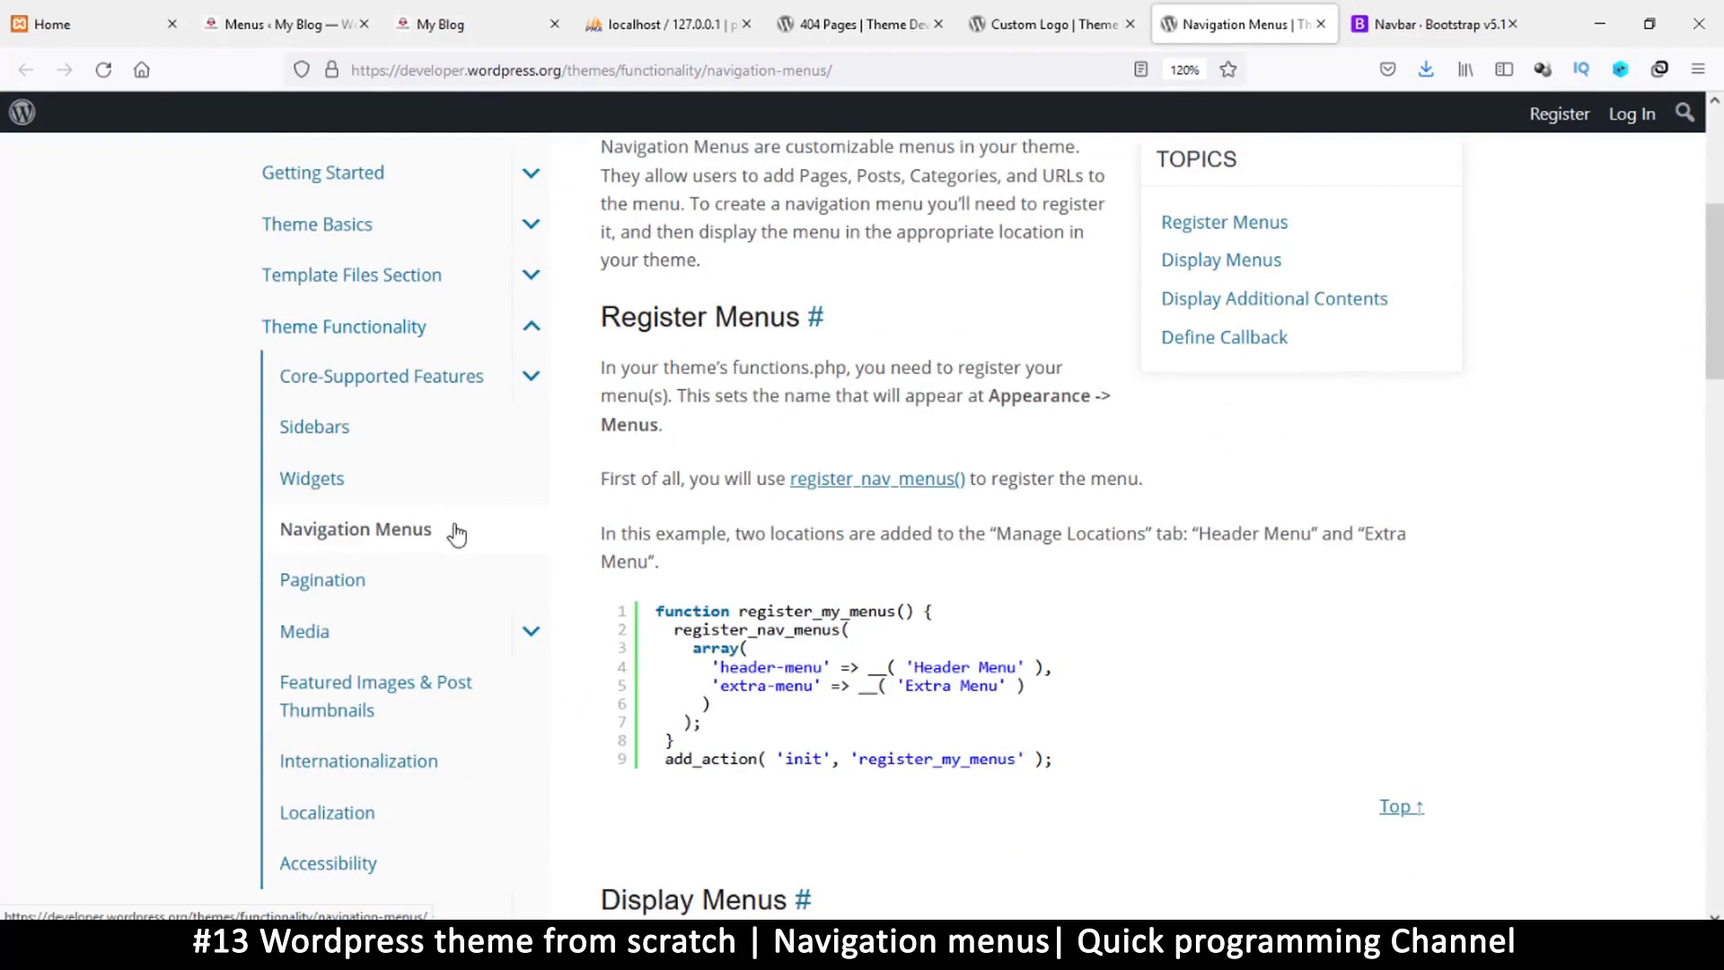
{"action": "scroll", "coordinate": [882, 539], "scroll_direction": "up", "scroll_amount": 5}
{"action": "scroll", "coordinate": [916, 378], "scroll_direction": "down", "scroll_amount": 8}
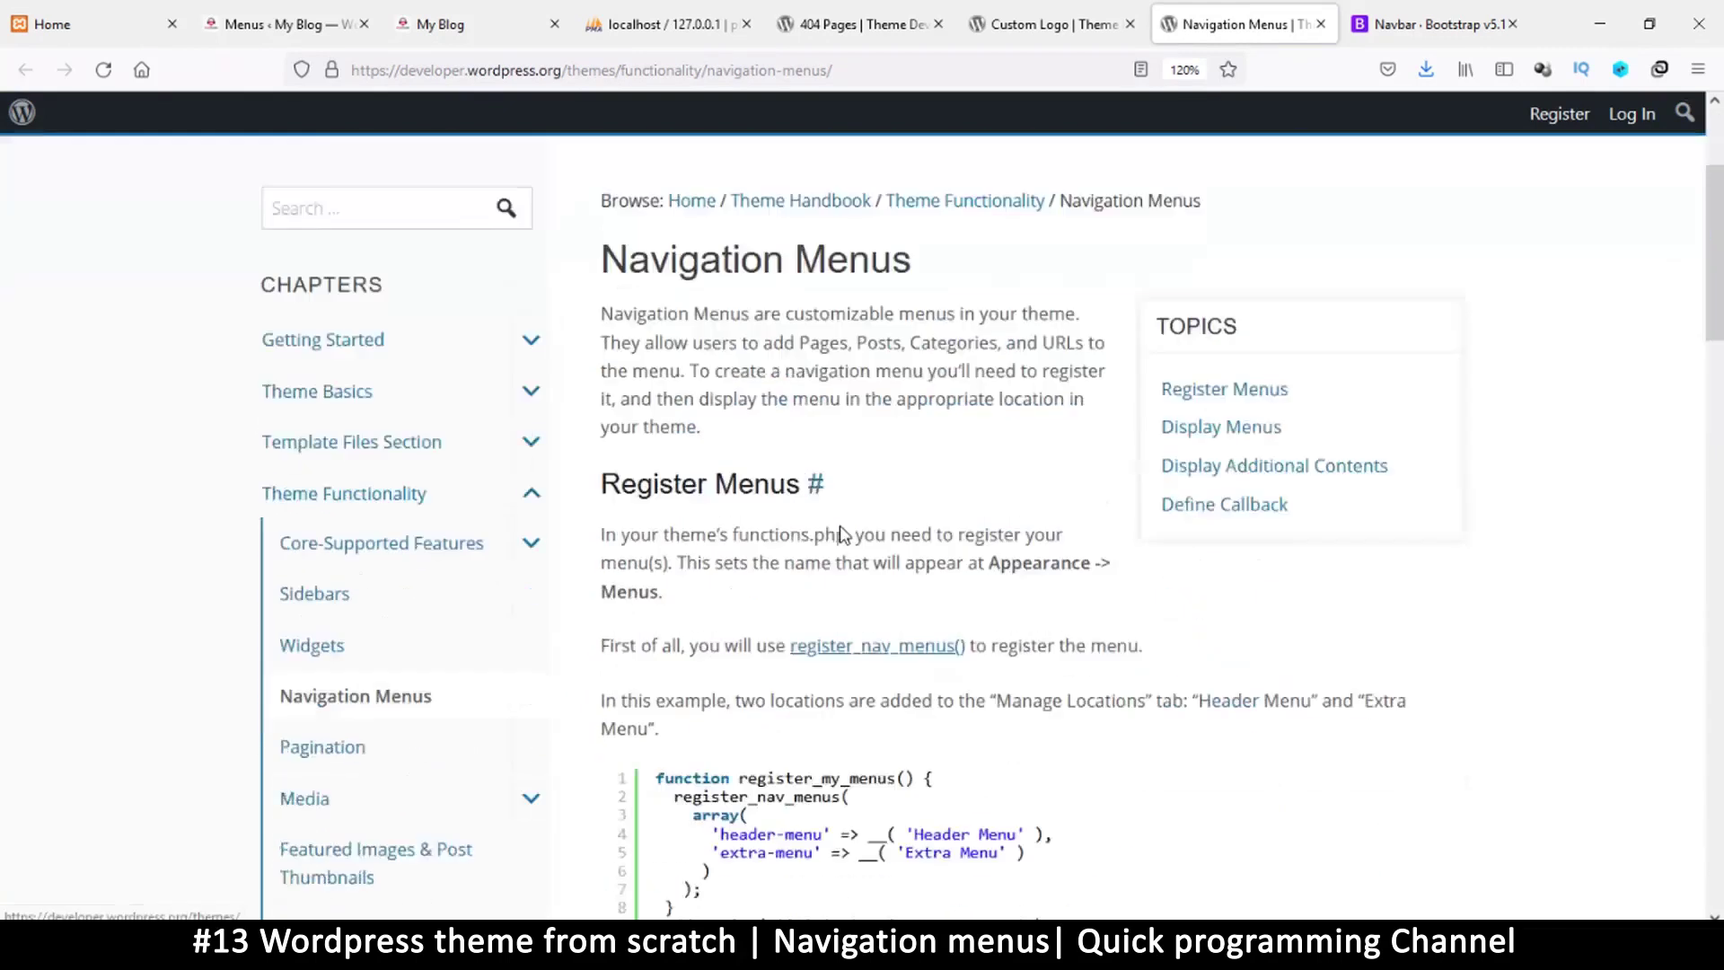
{"action": "scroll", "coordinate": [916, 372], "scroll_direction": "down", "scroll_amount": 2}
{"action": "scroll", "coordinate": [761, 362], "scroll_direction": "up", "scroll_amount": 2}
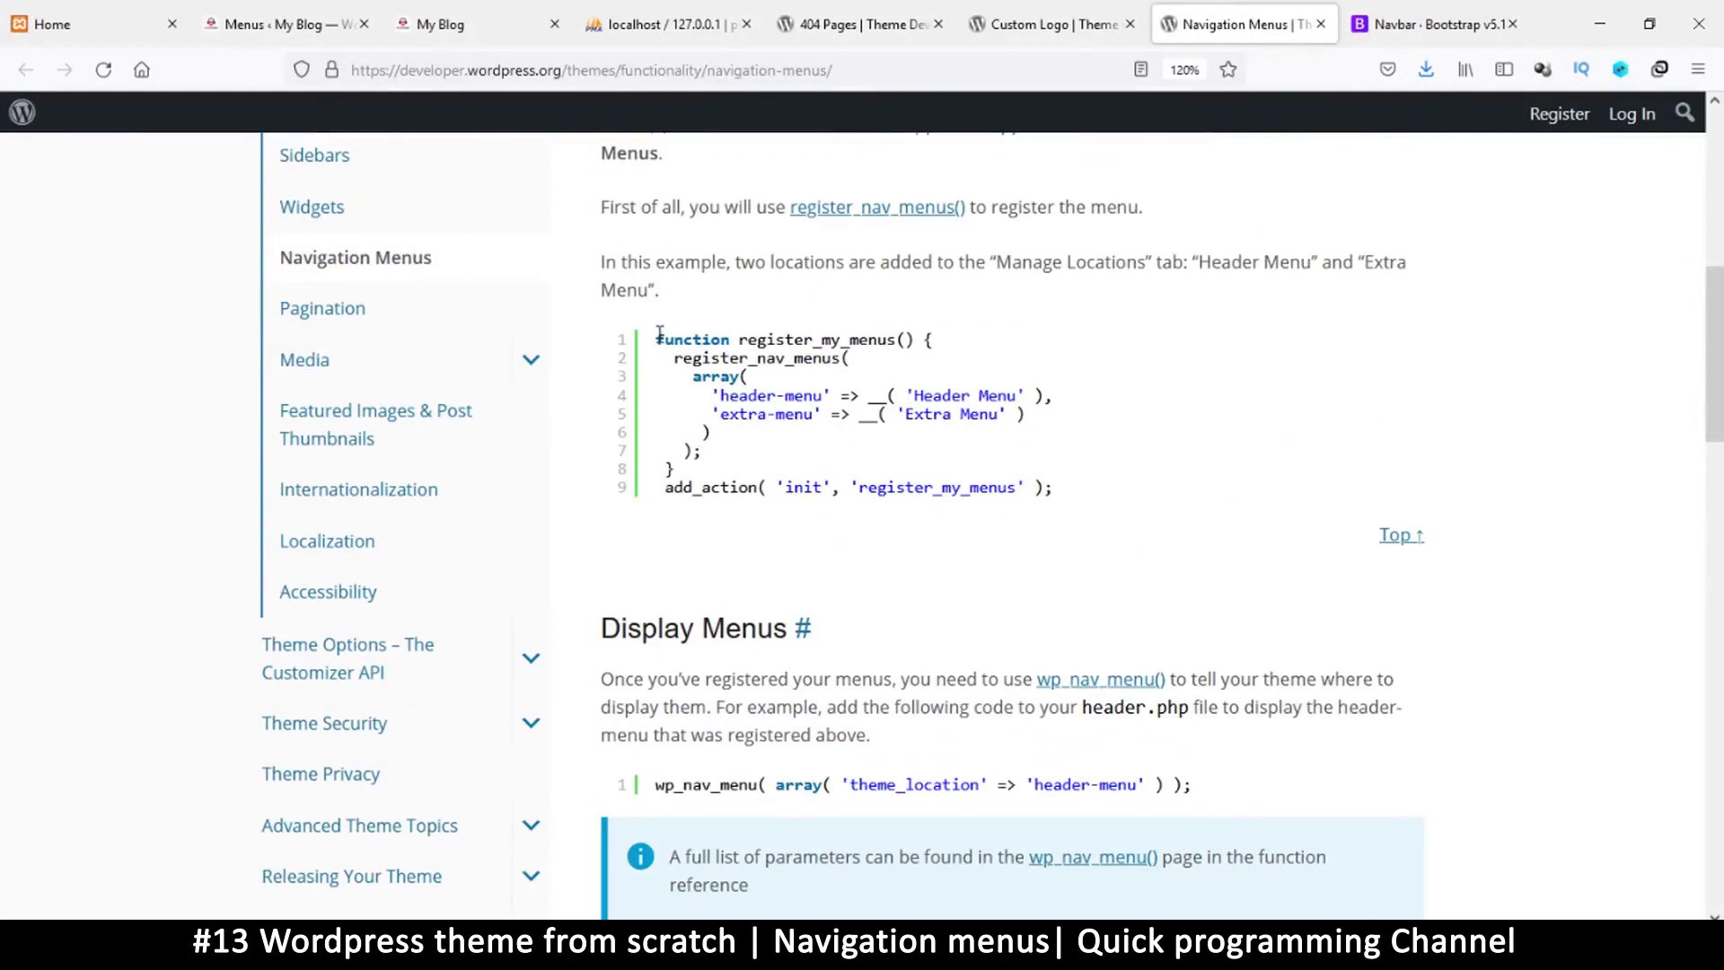
{"action": "left_click_drag", "start_coordinate": [660, 335], "coordinate": [709, 476]}
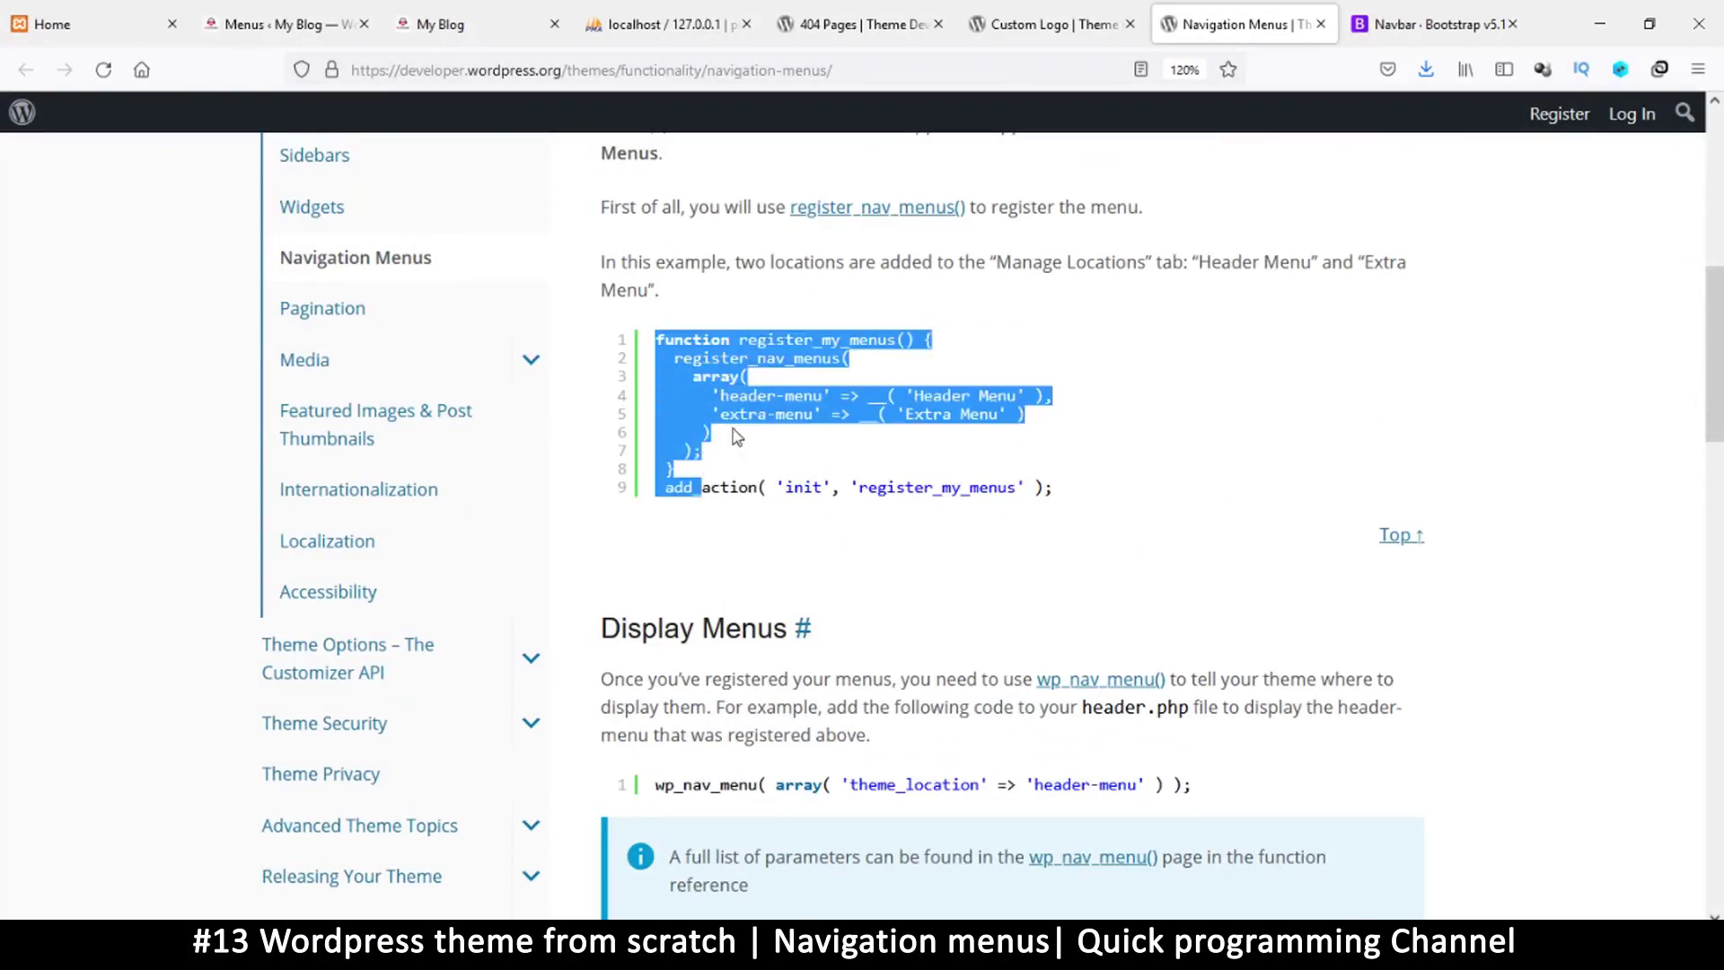
{"action": "left_click", "coordinate": [762, 386]}
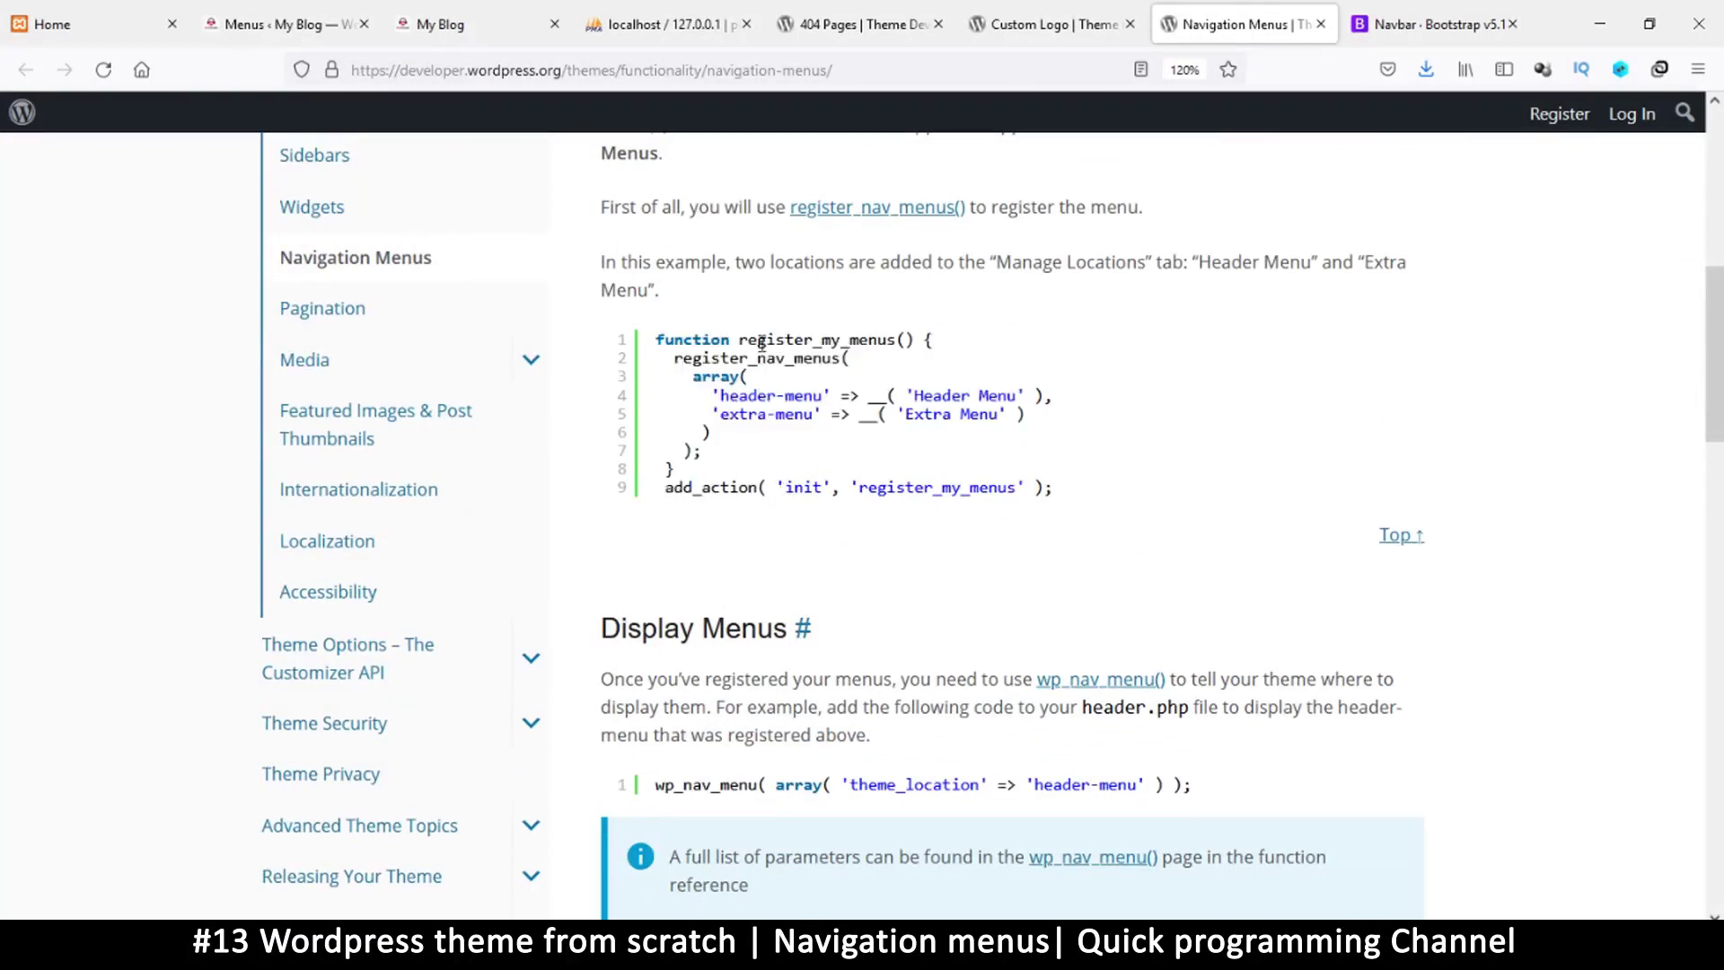
{"action": "left_click_drag", "start_coordinate": [739, 340], "coordinate": [913, 341]}
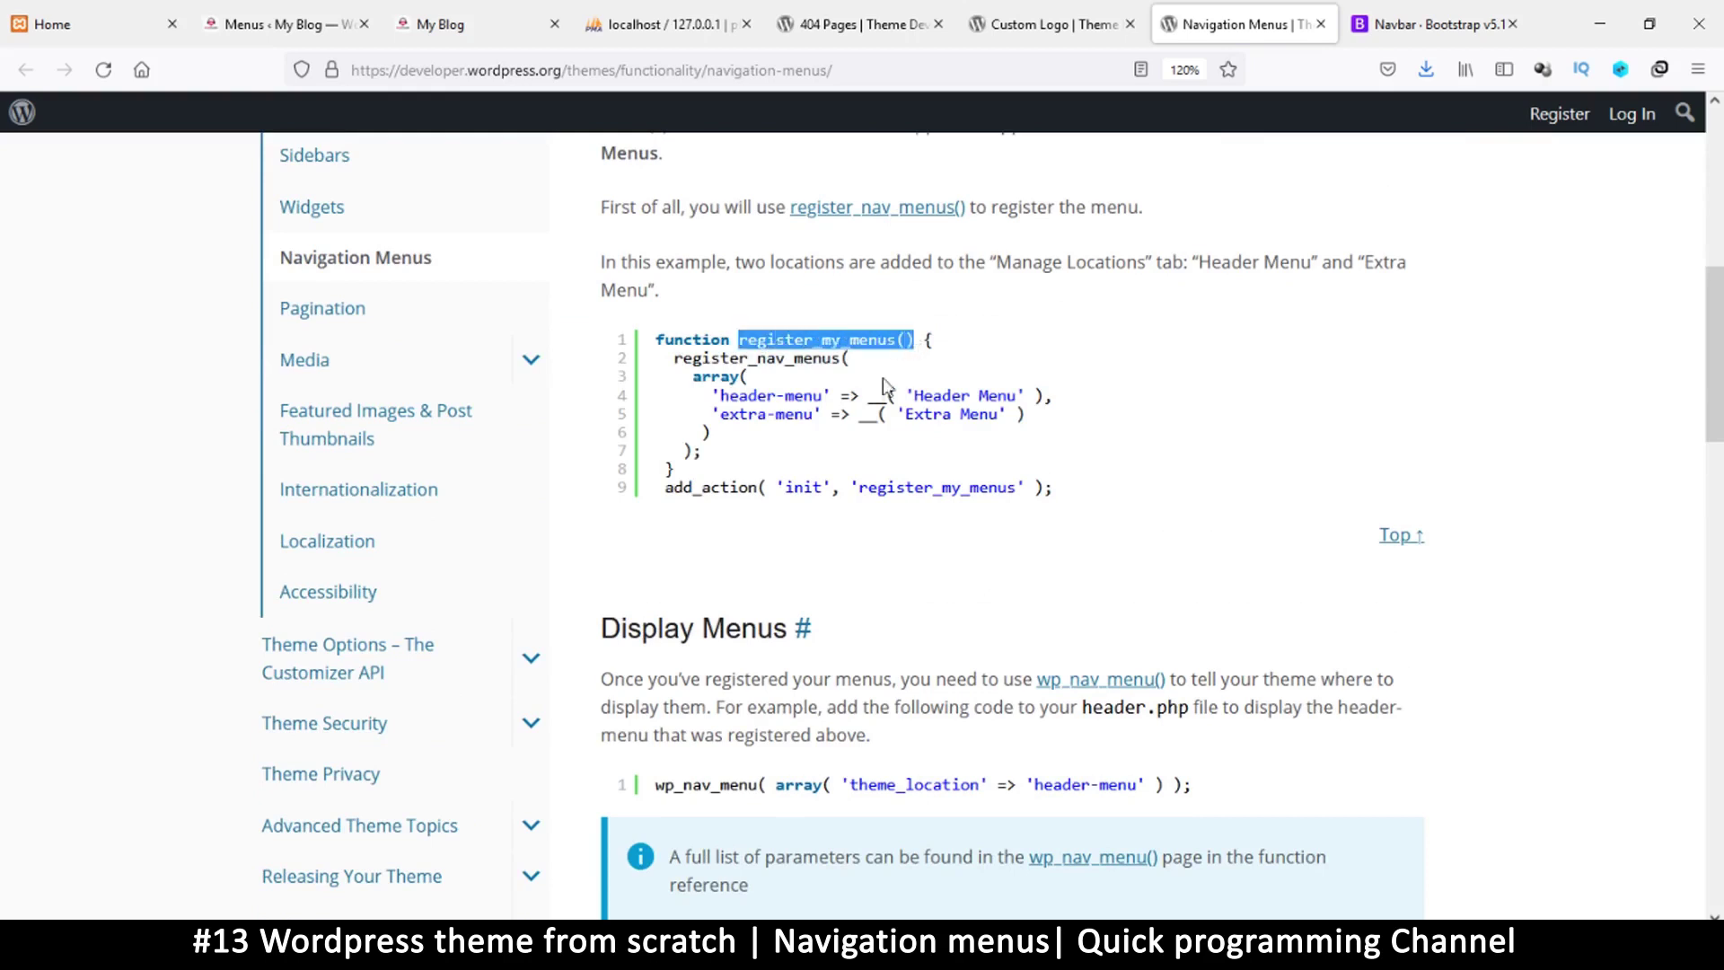
{"action": "left_click", "coordinate": [689, 339]}
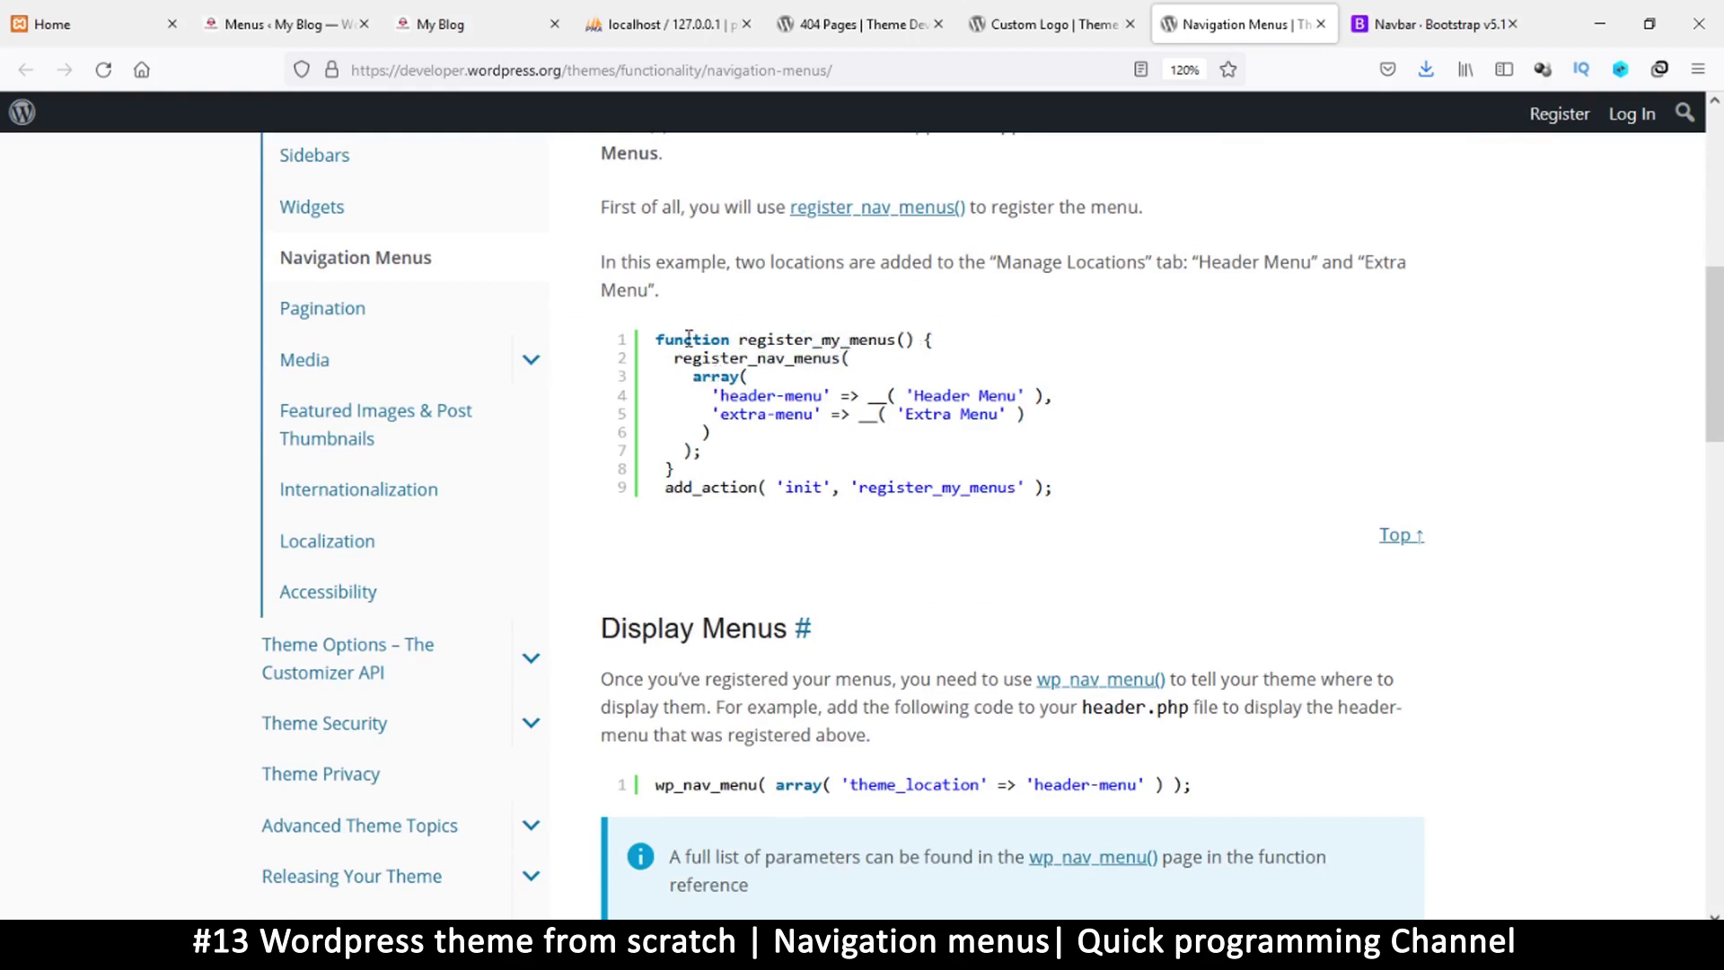
{"action": "left_click_drag", "start_coordinate": [669, 486], "coordinate": [1020, 494]}
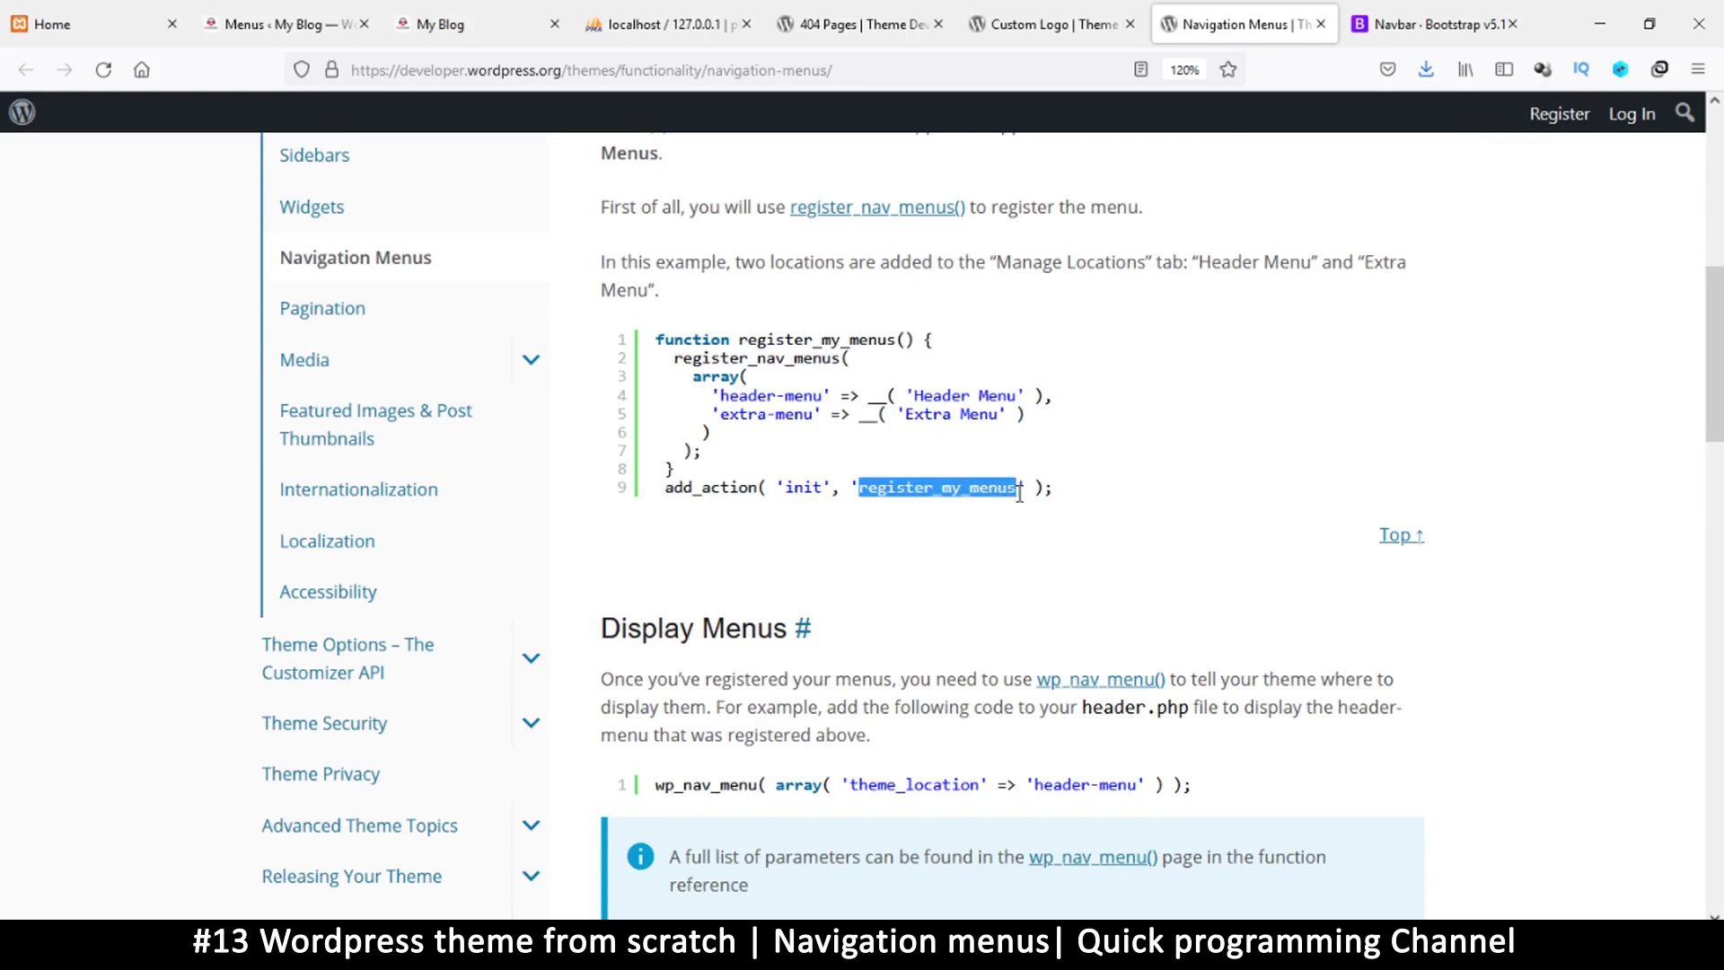